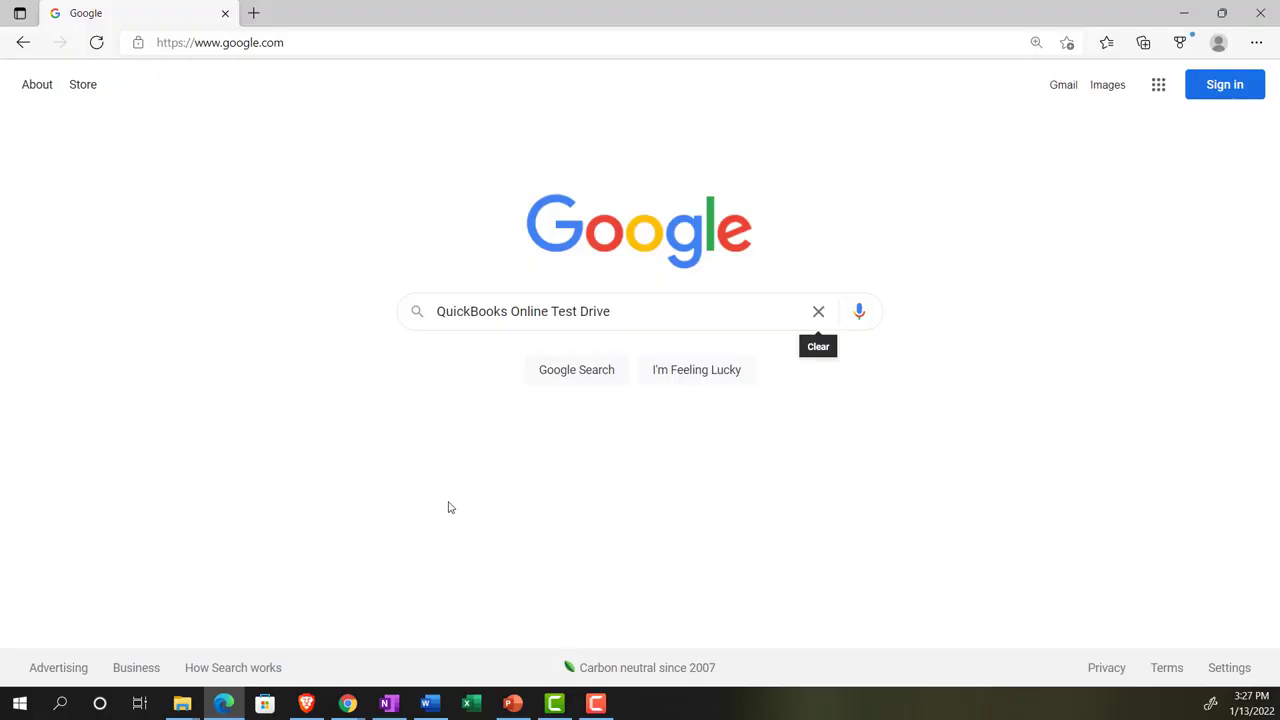
- Search Google for QuickBooks Online Test Drive and open the United States test drive from the Intuit help article
click(644, 308)
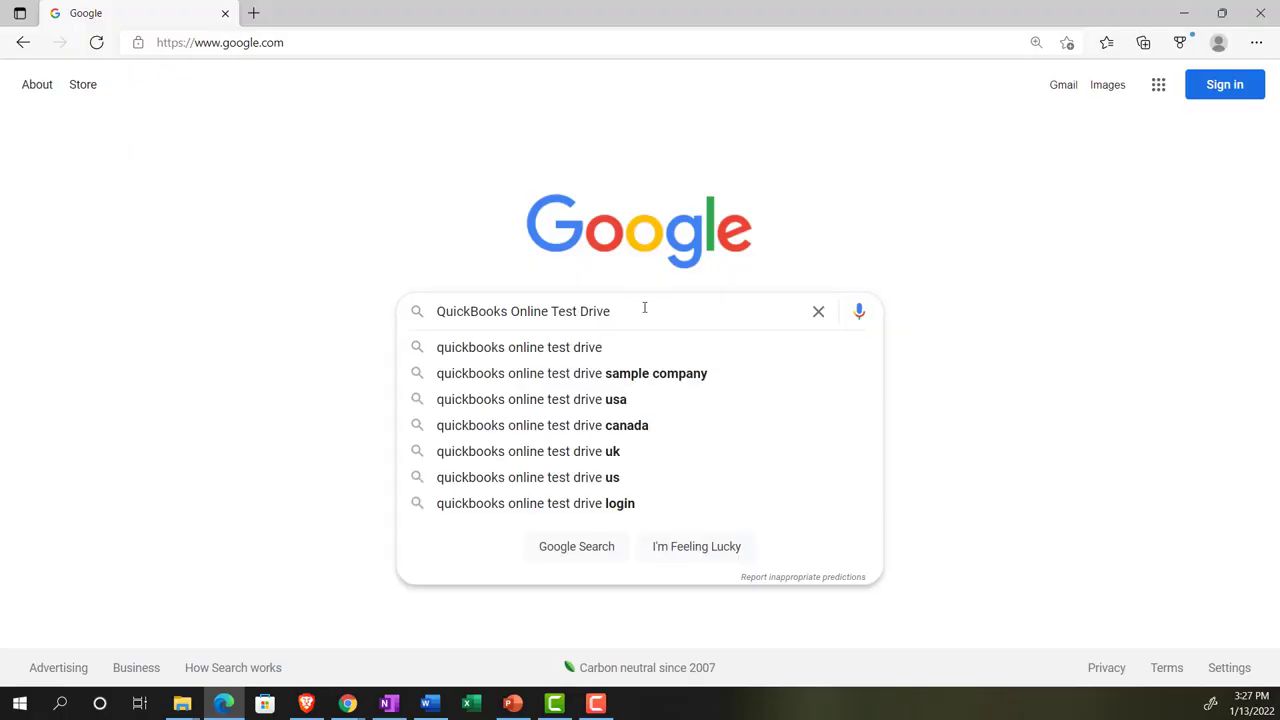
key(Return)
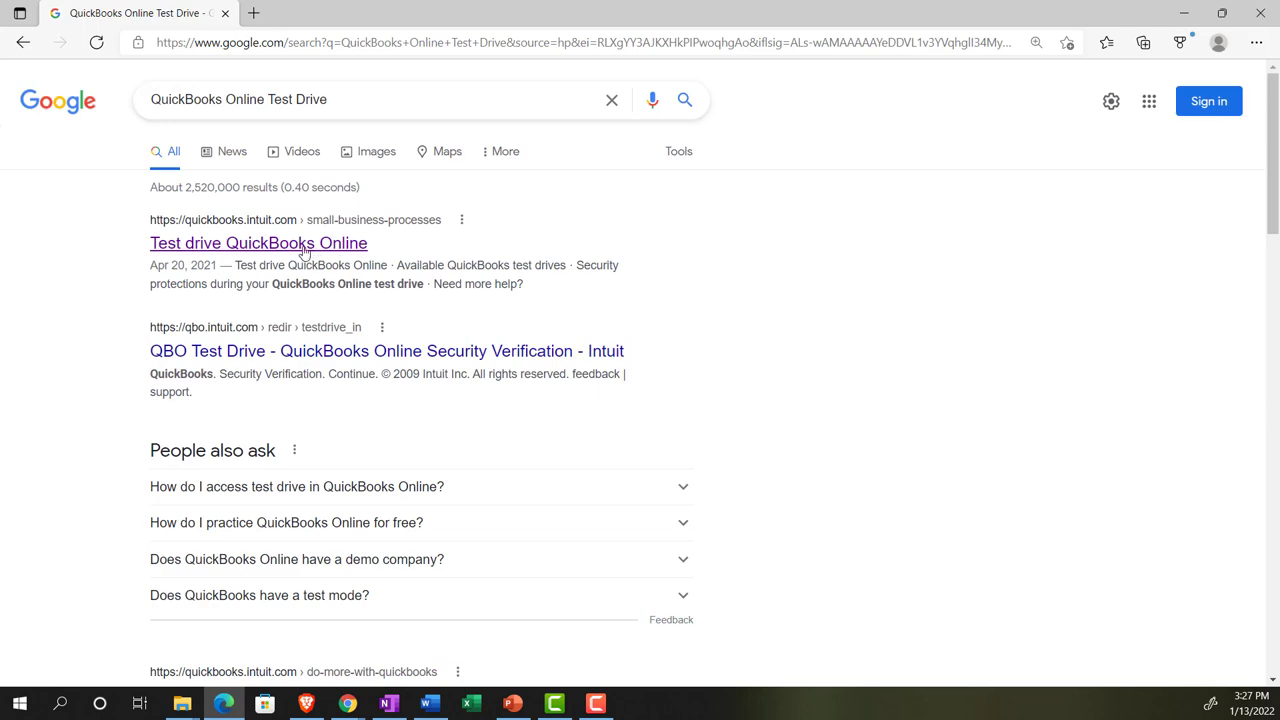
click(304, 250)
scroll(350, 390, down, 2)
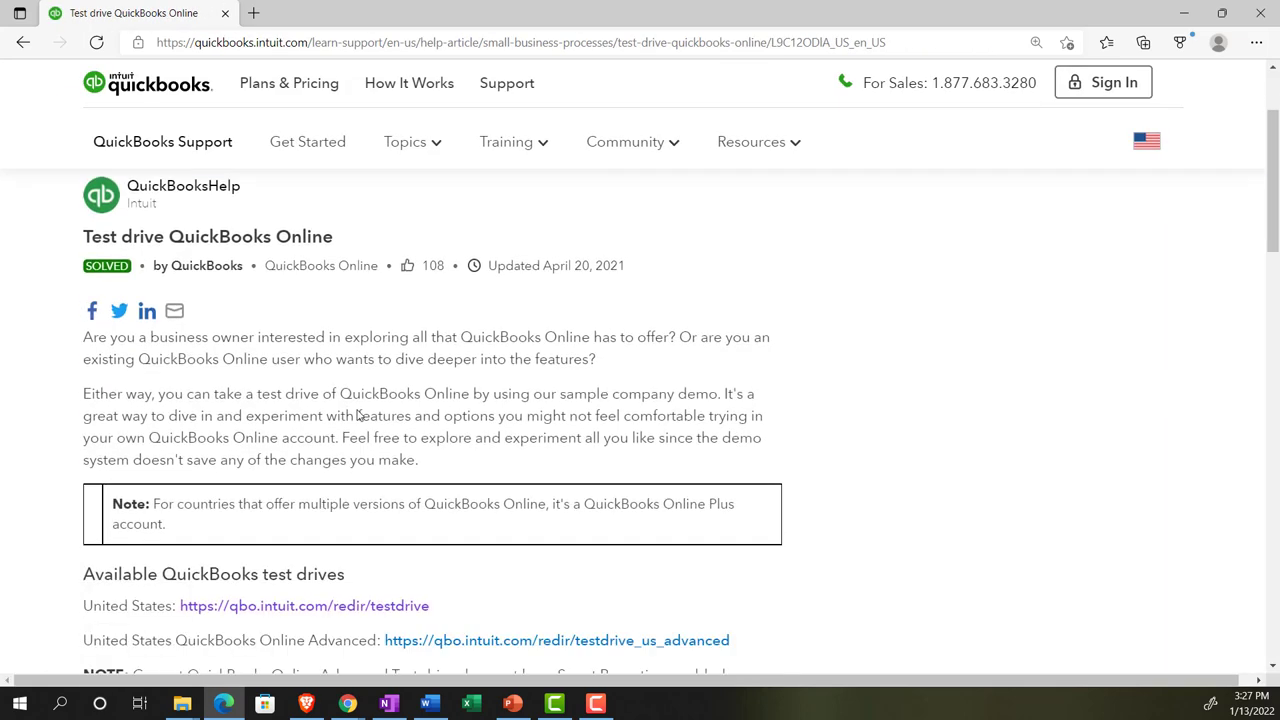
scroll(358, 415, down, 2)
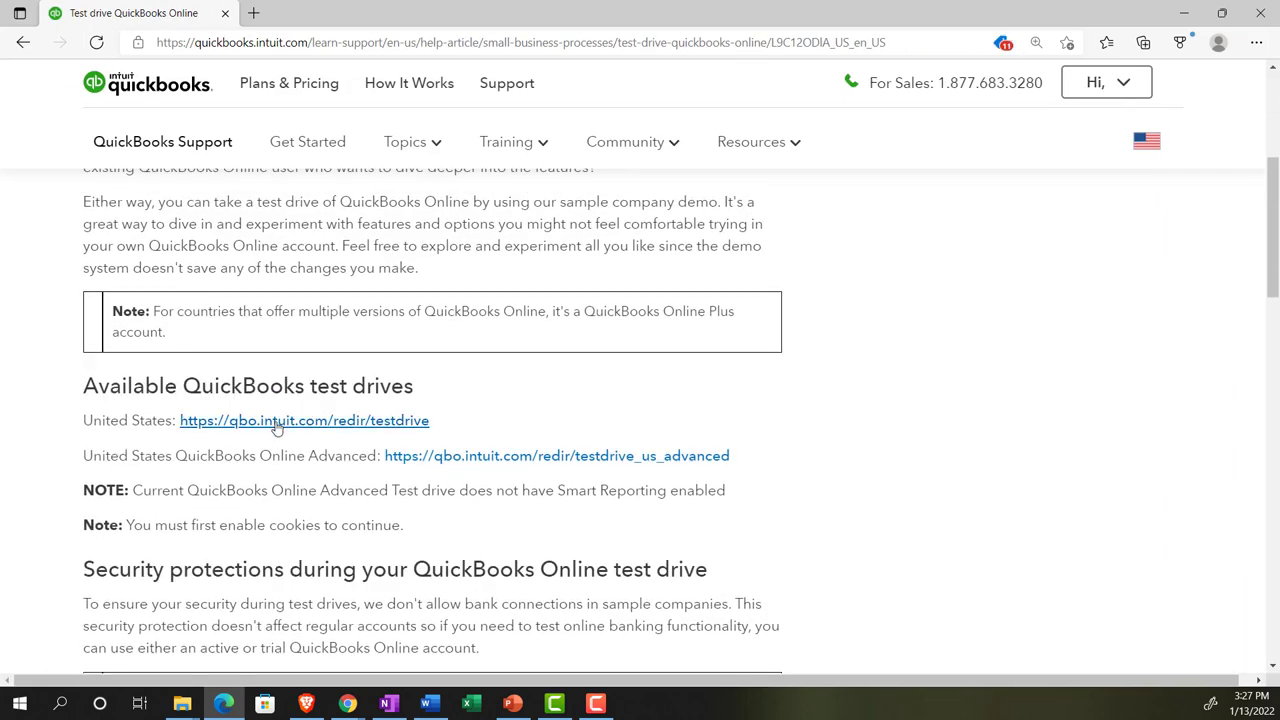
click(277, 427)
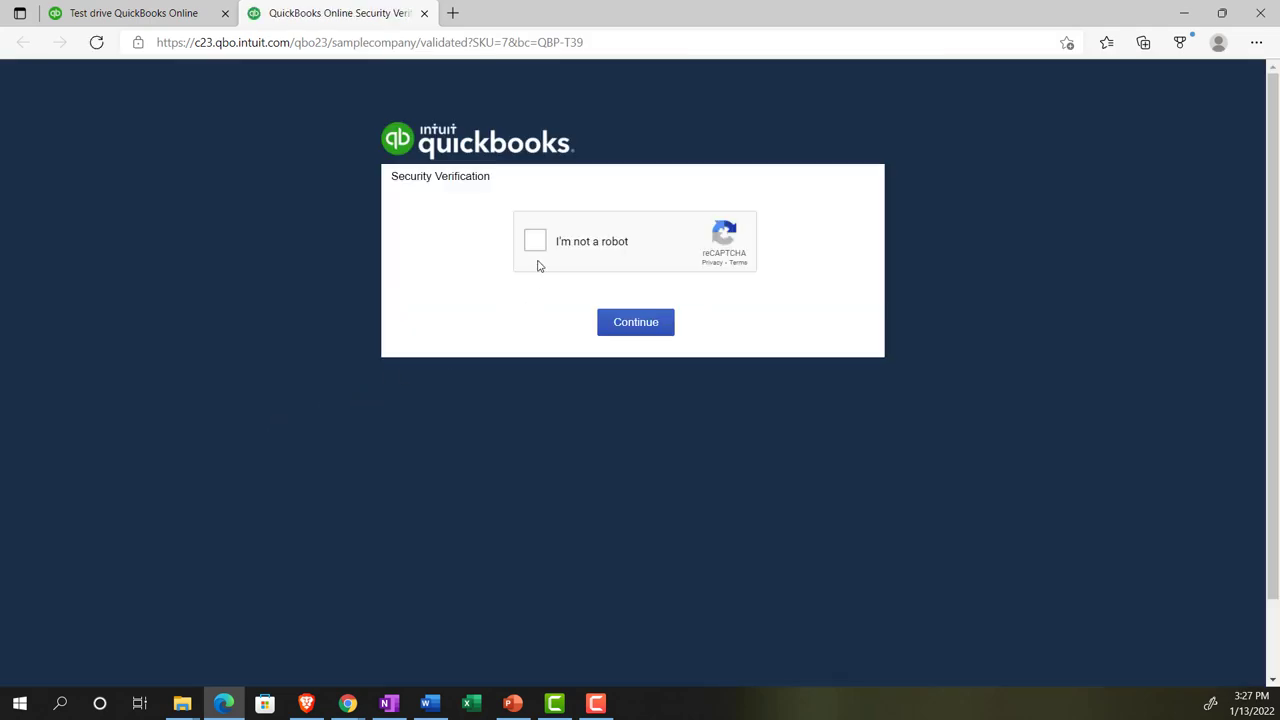
- Pass the robot verification and zoom the sample company's home page to 125%
click(534, 241)
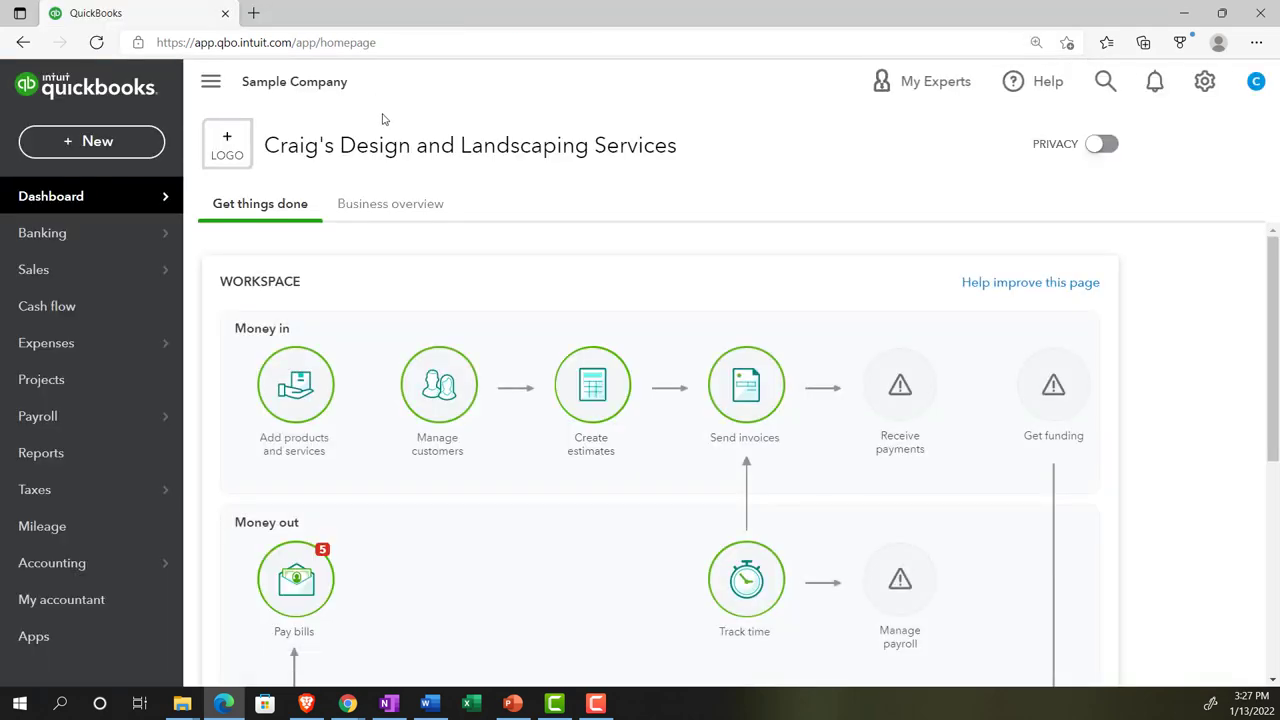
key(ctrl+plus)
key(ctrl+plus)
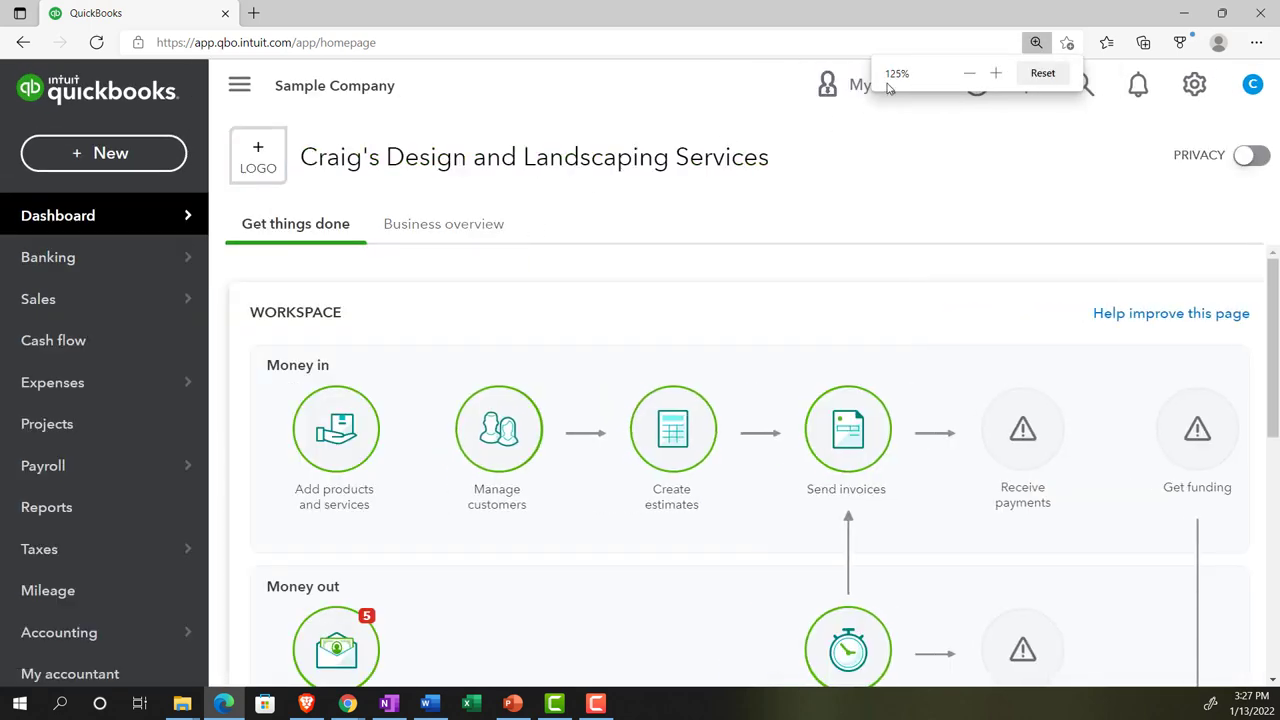
- Switch to Chrome to view the Get Great Guitars home page in Business view, and return to Edge
click(347, 703)
click(411, 631)
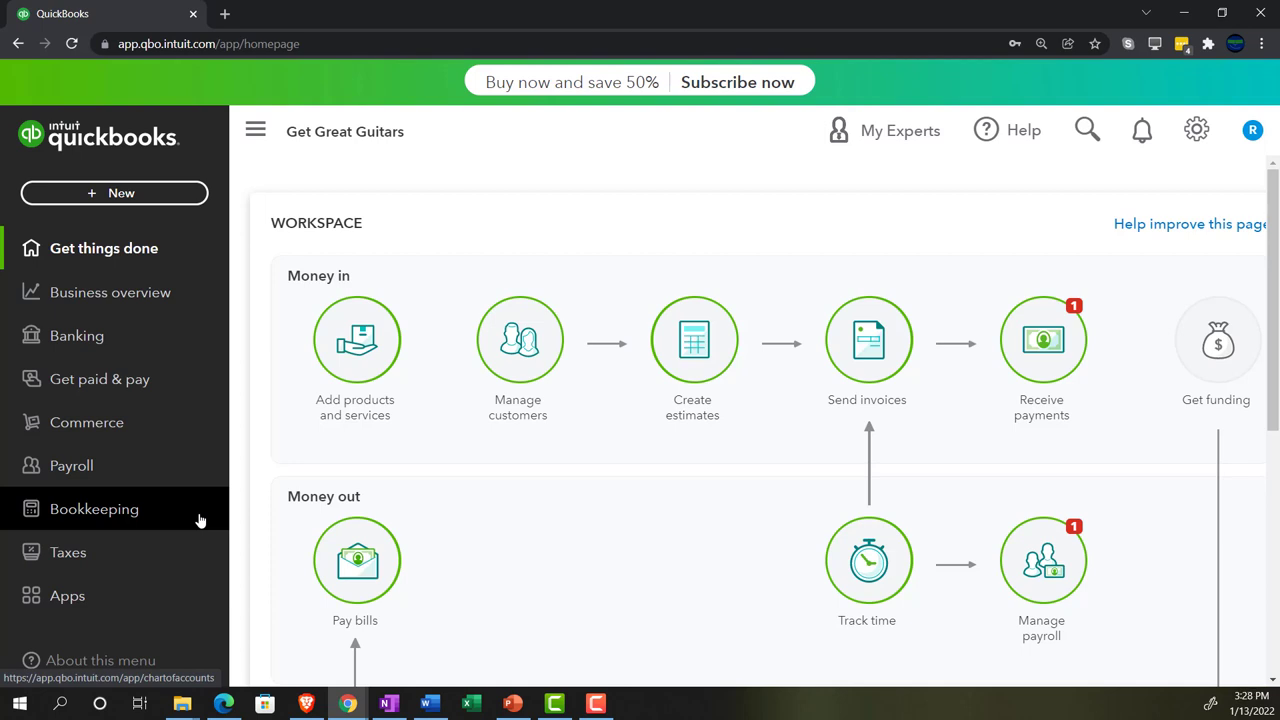
click(227, 704)
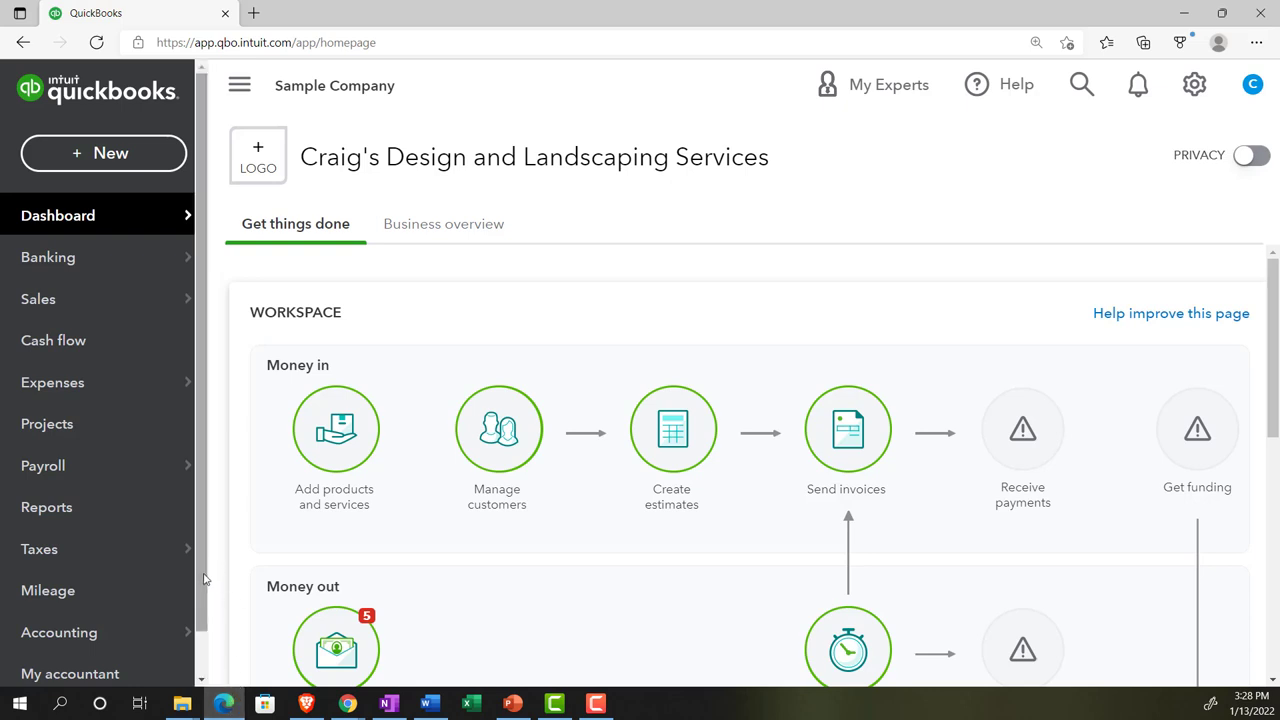
- Duplicate the sample company's browser tab twice
right_click(172, 18)
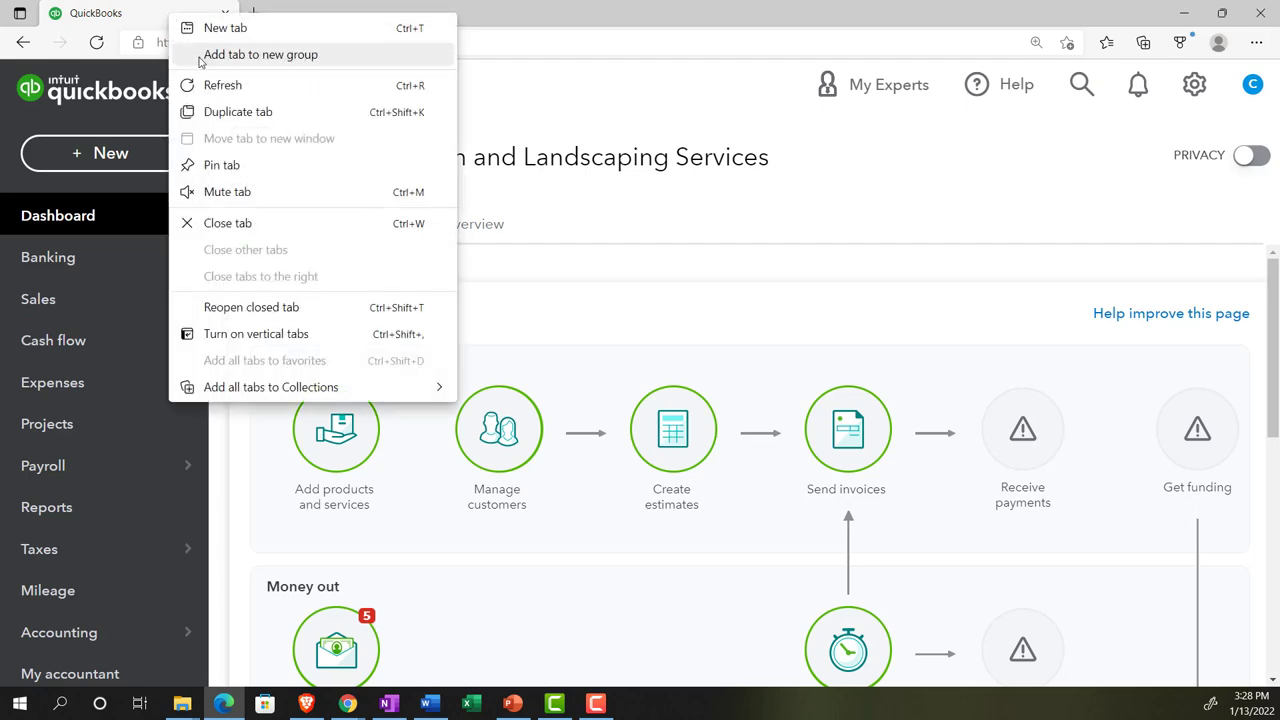
click(232, 114)
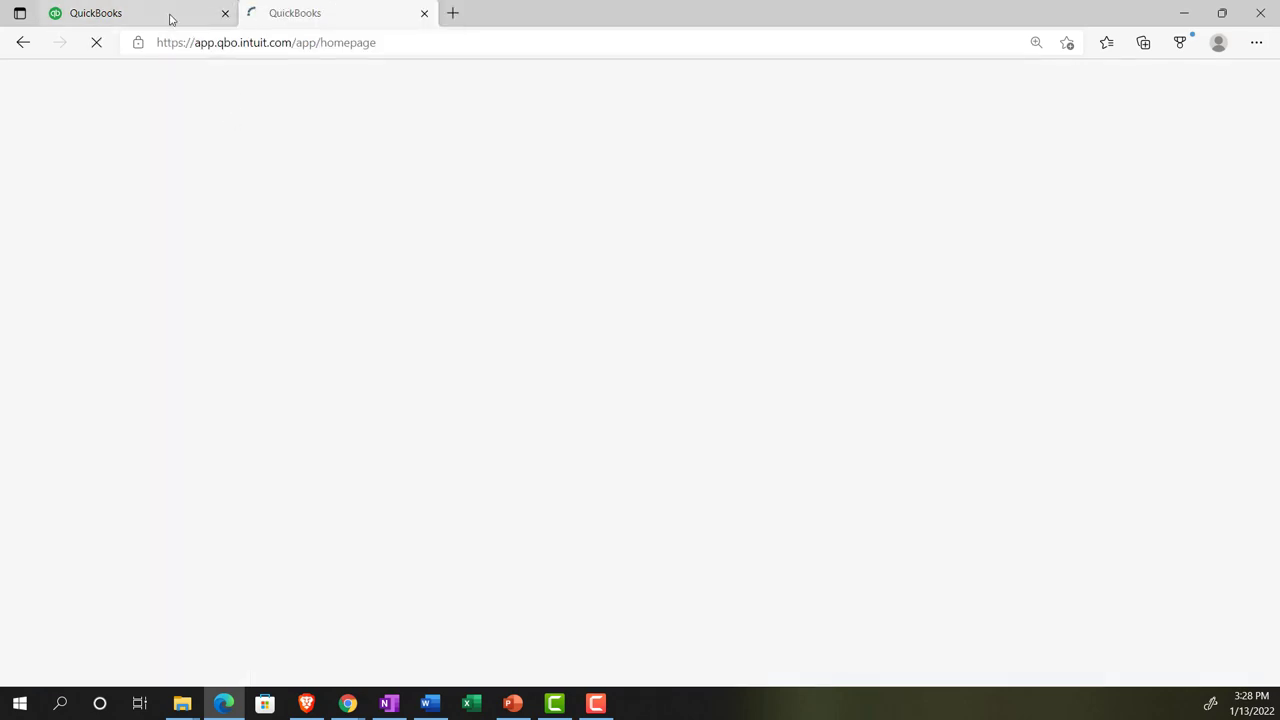
click(170, 12)
right_click(168, 11)
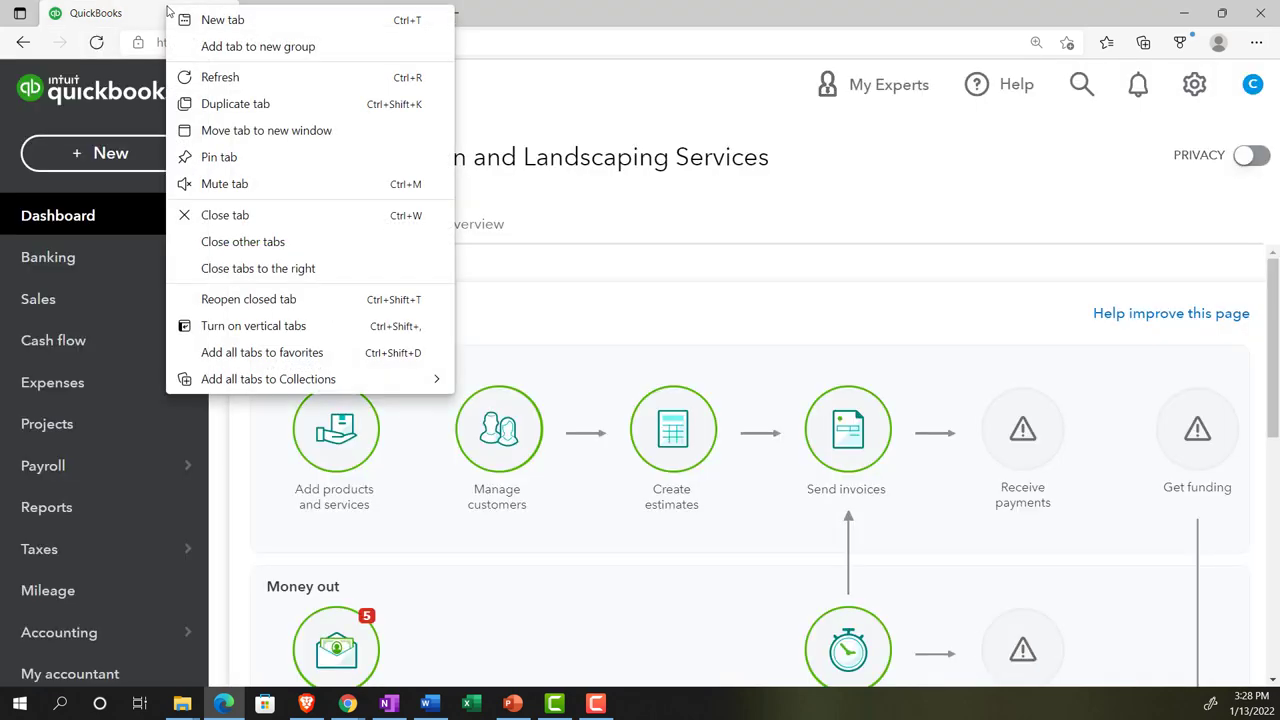
click(207, 110)
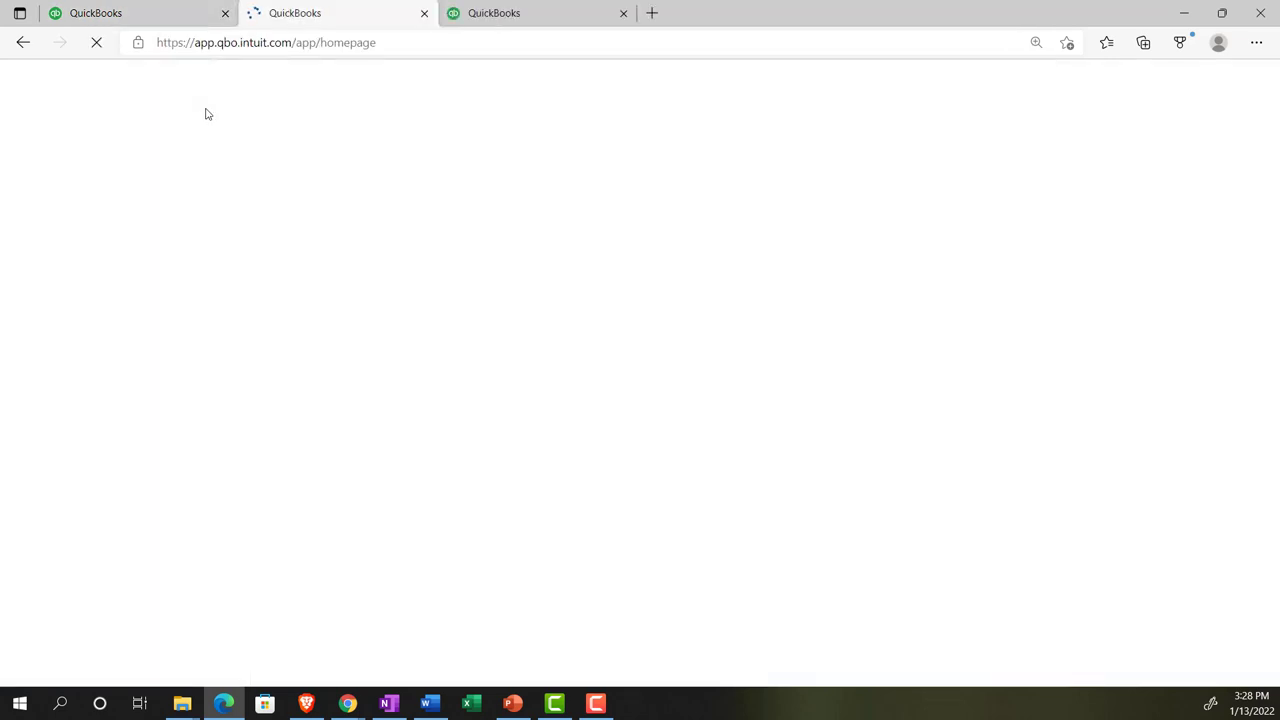
- Switch to Chrome and examine where Reports and the Accountant view option are located in the Get Great Guitars company
click(349, 704)
click(372, 664)
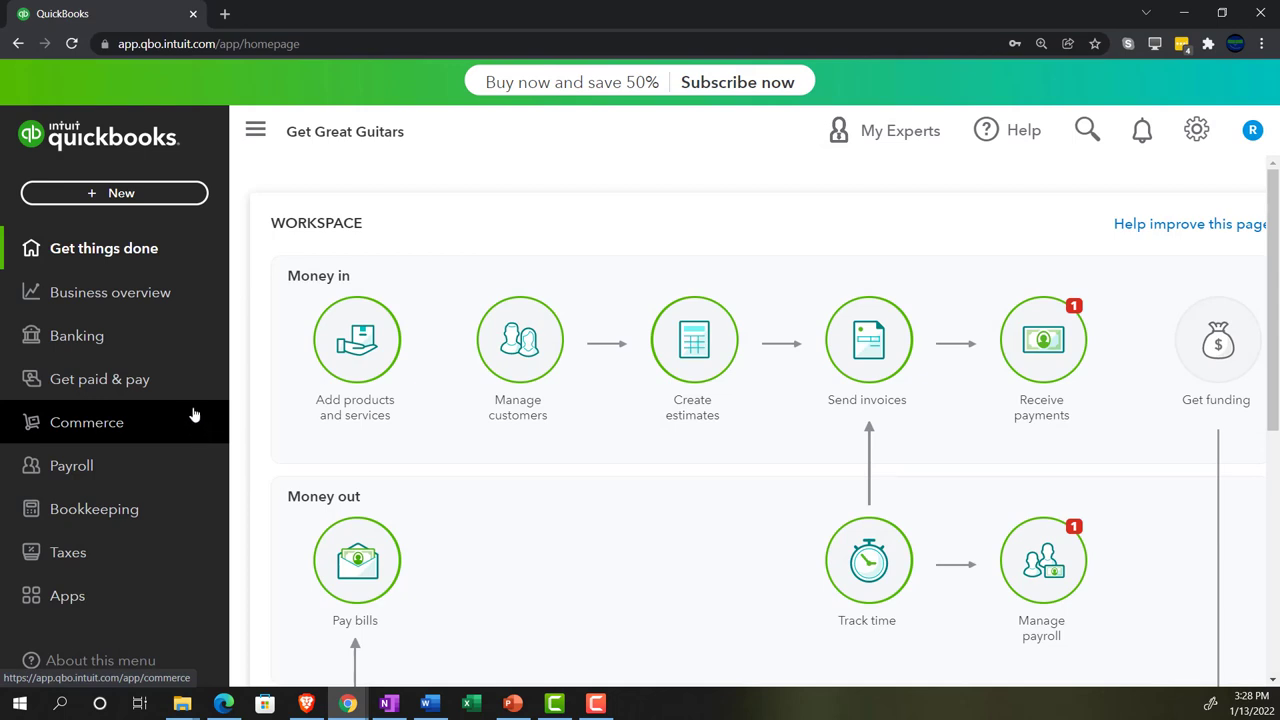
click(138, 300)
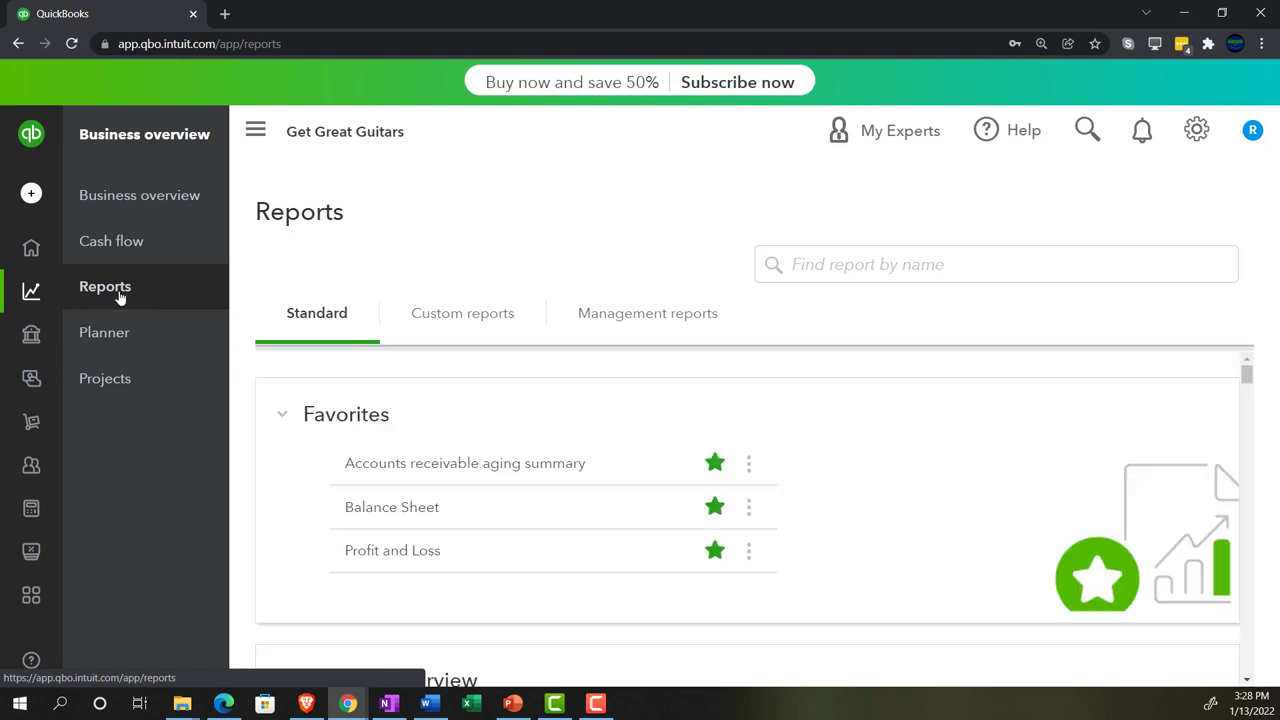
click(1196, 130)
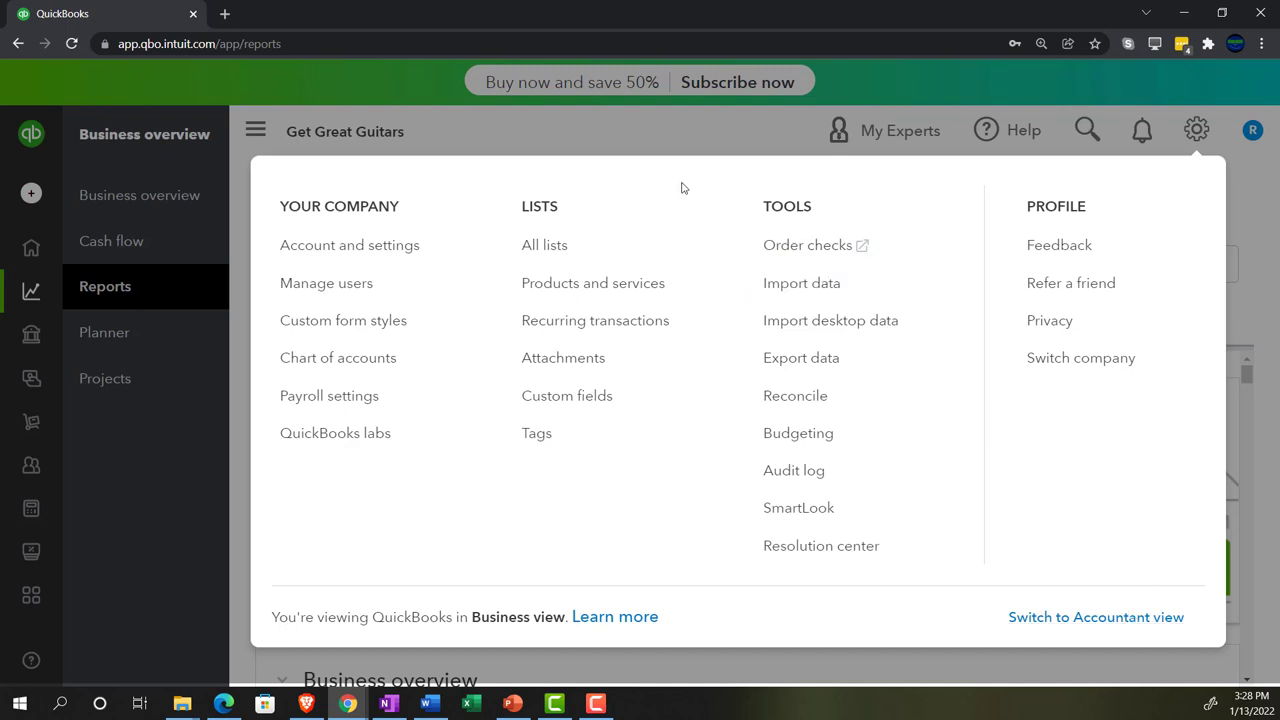
click(591, 131)
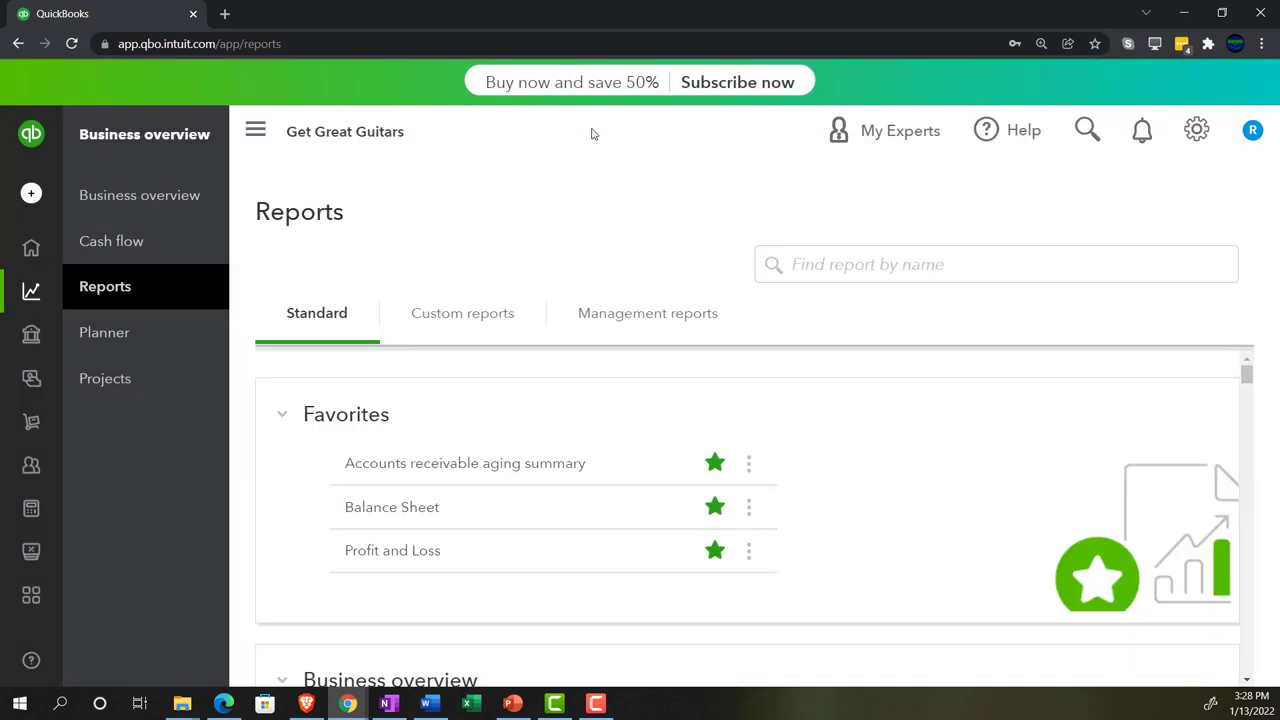
- Switch to Edge and open the Balance Sheet report of the sample company in the second tab
click(226, 704)
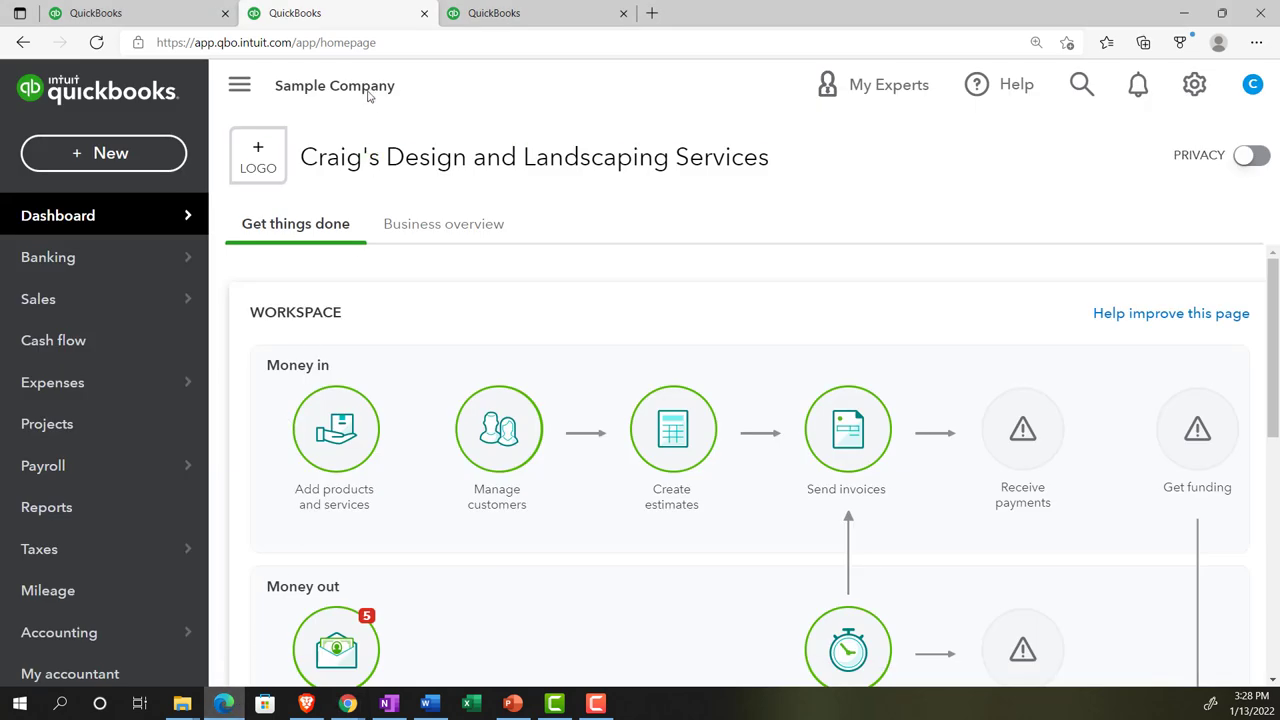
click(82, 507)
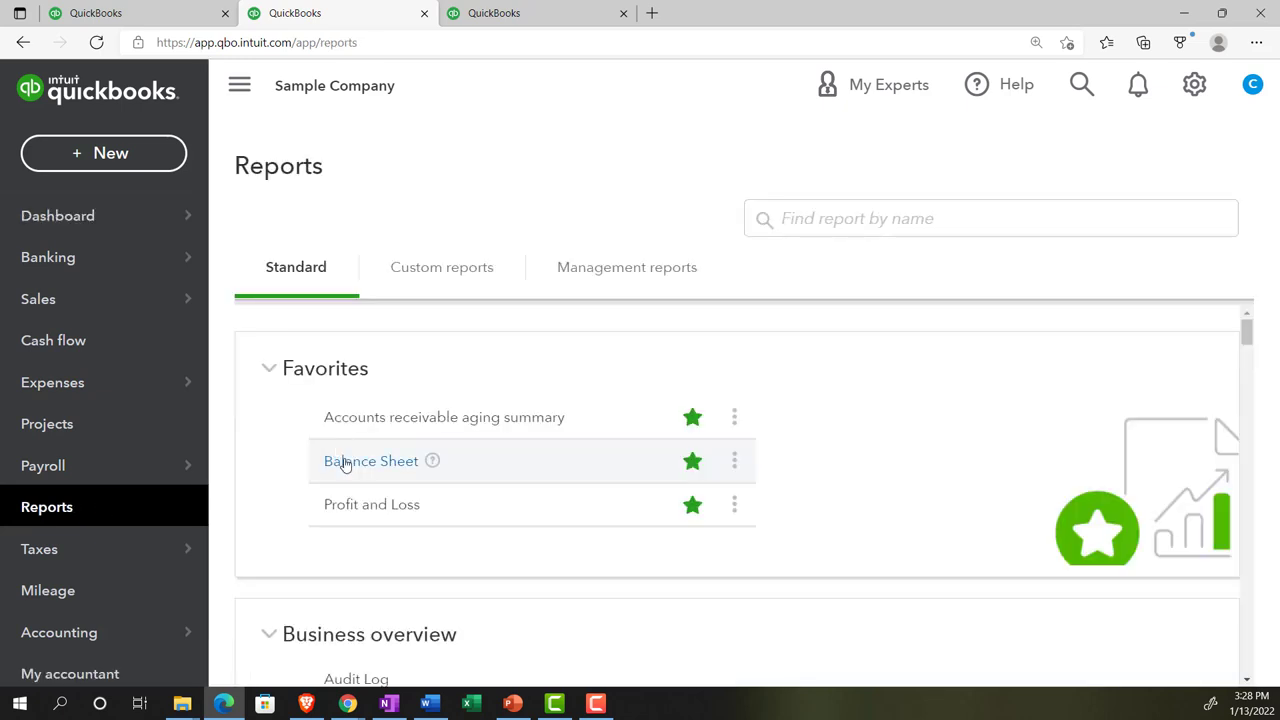
click(346, 464)
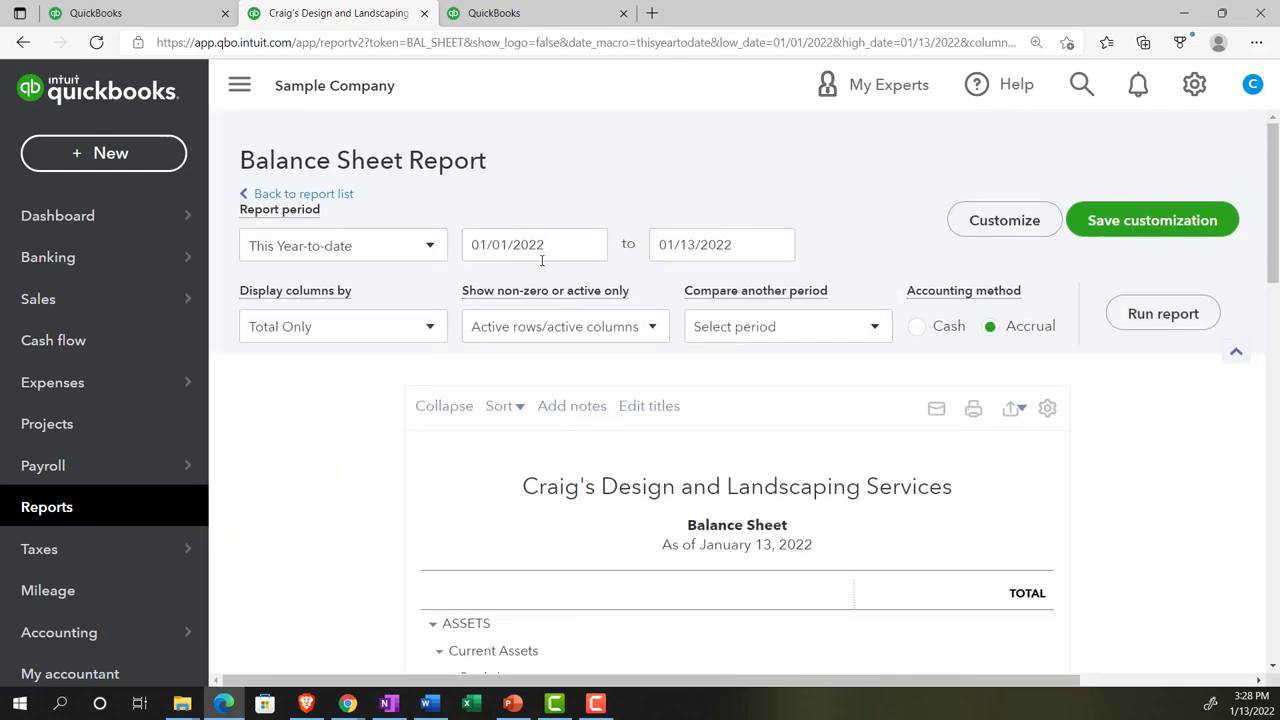
- Run the Balance Sheet for 01/01/2021 to 12/31/2021 and collapse the navigation sidebar
click(492, 243)
text(01012021)
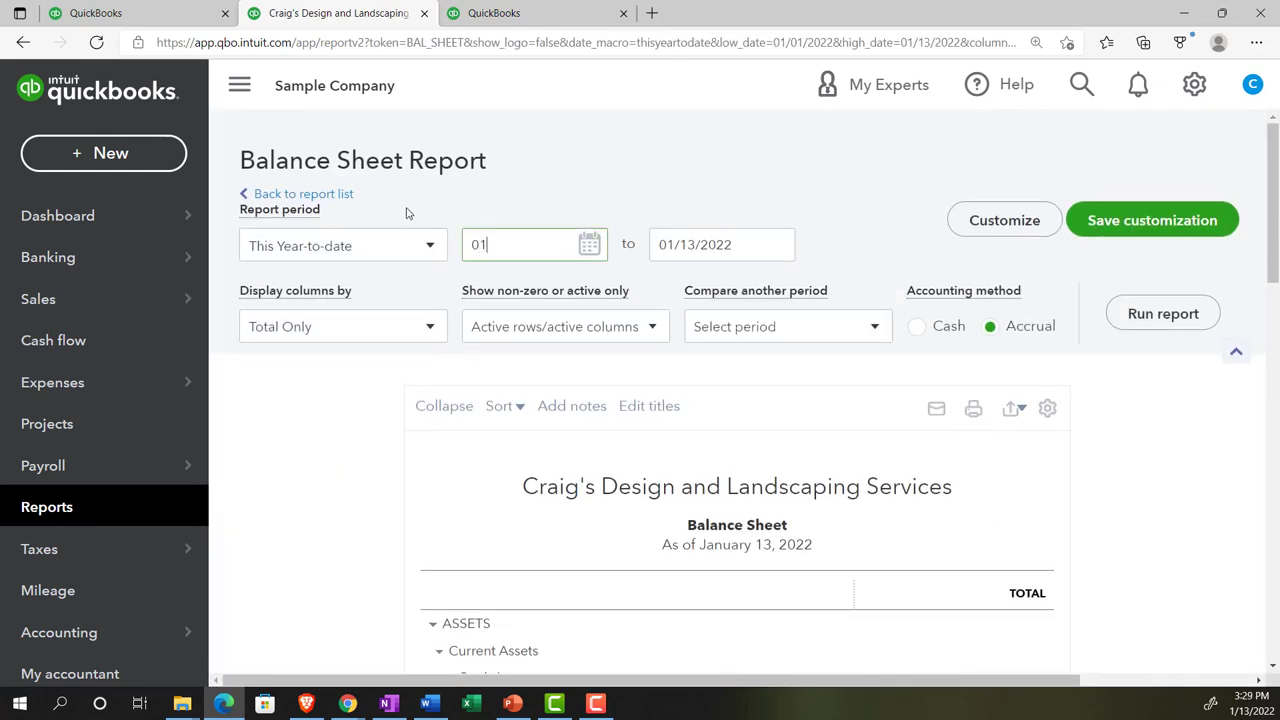
key(Tab)
text(12312)
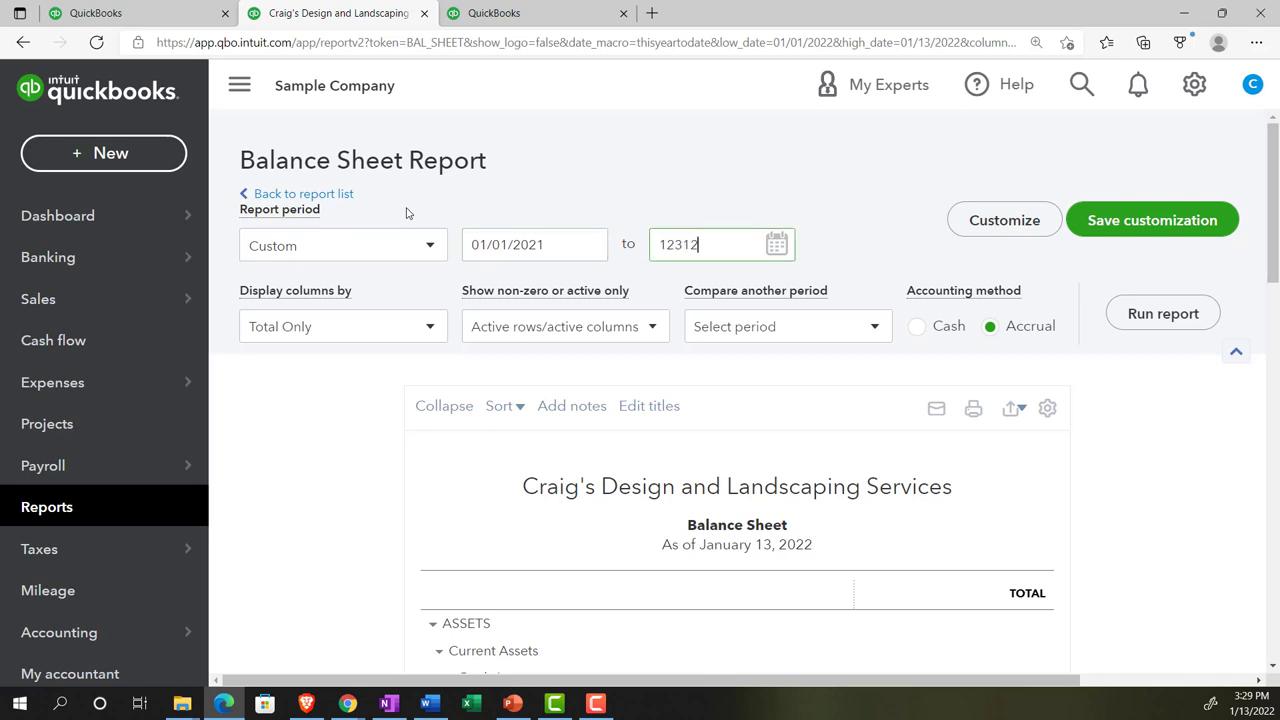
text(021)
key(Tab)
click(1155, 312)
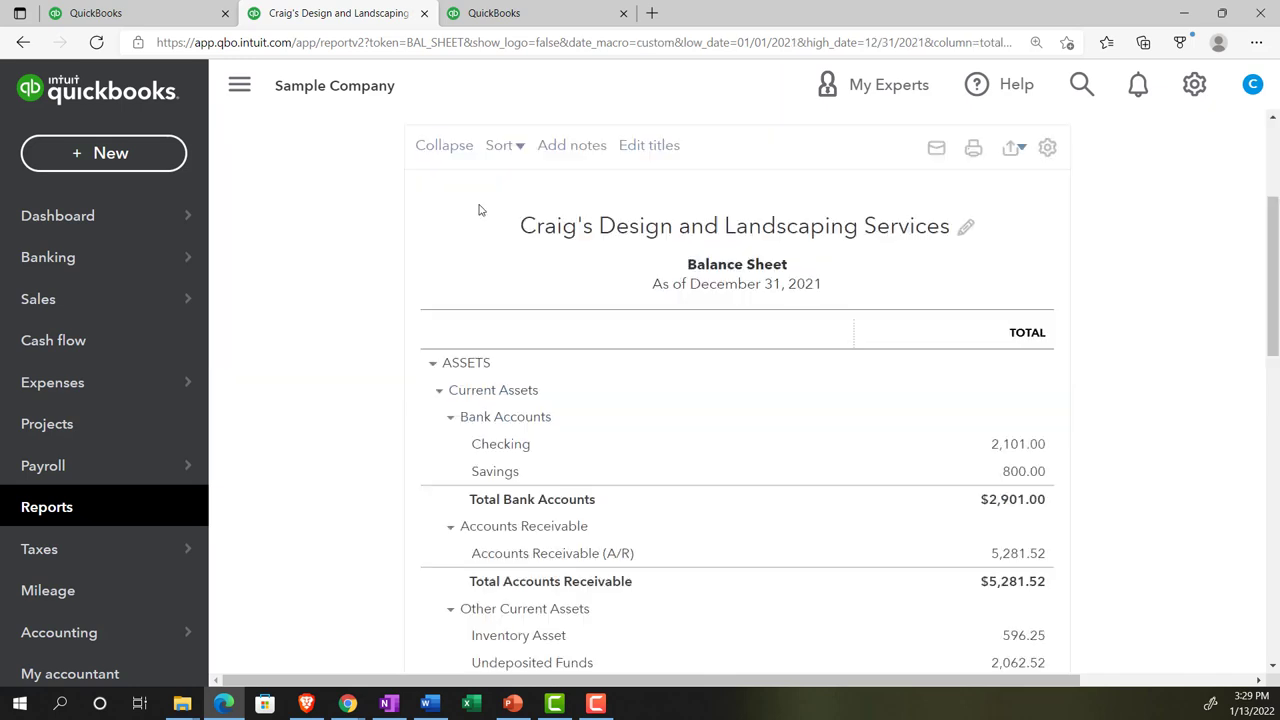
click(239, 85)
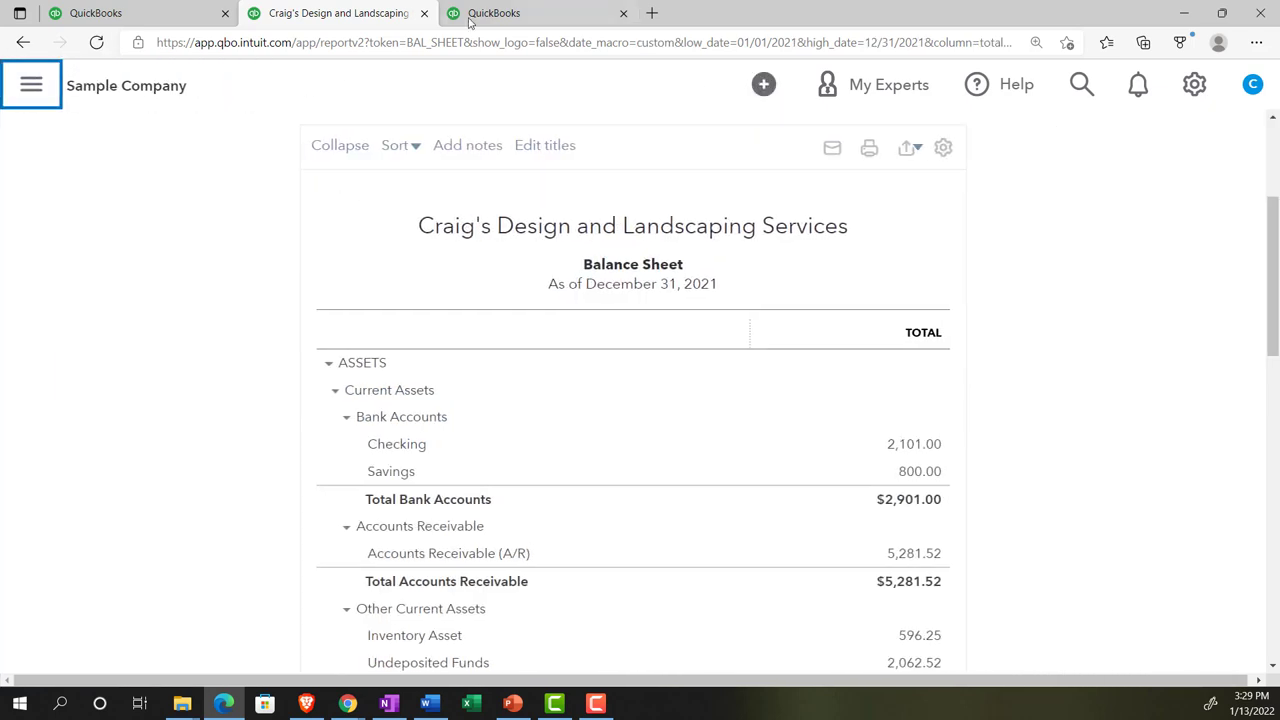
- Open the sample company's Profit and Loss report in the third browser tab
click(470, 16)
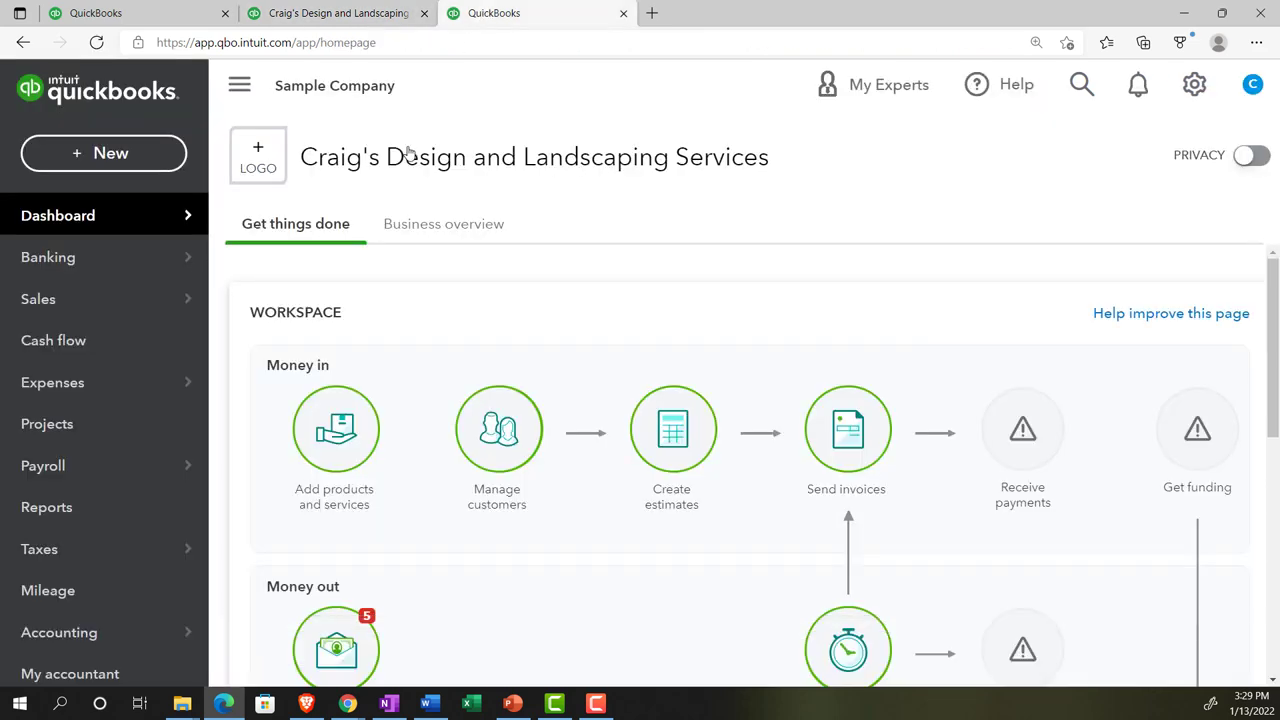
click(113, 508)
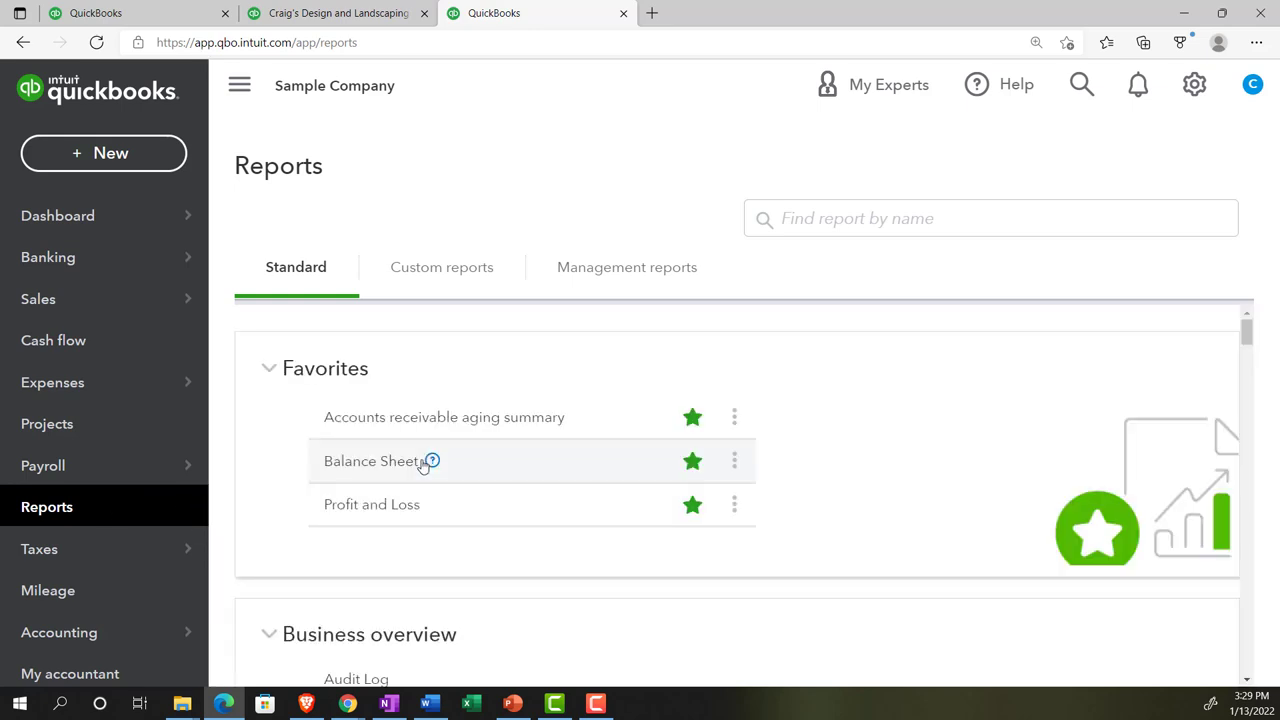
click(393, 510)
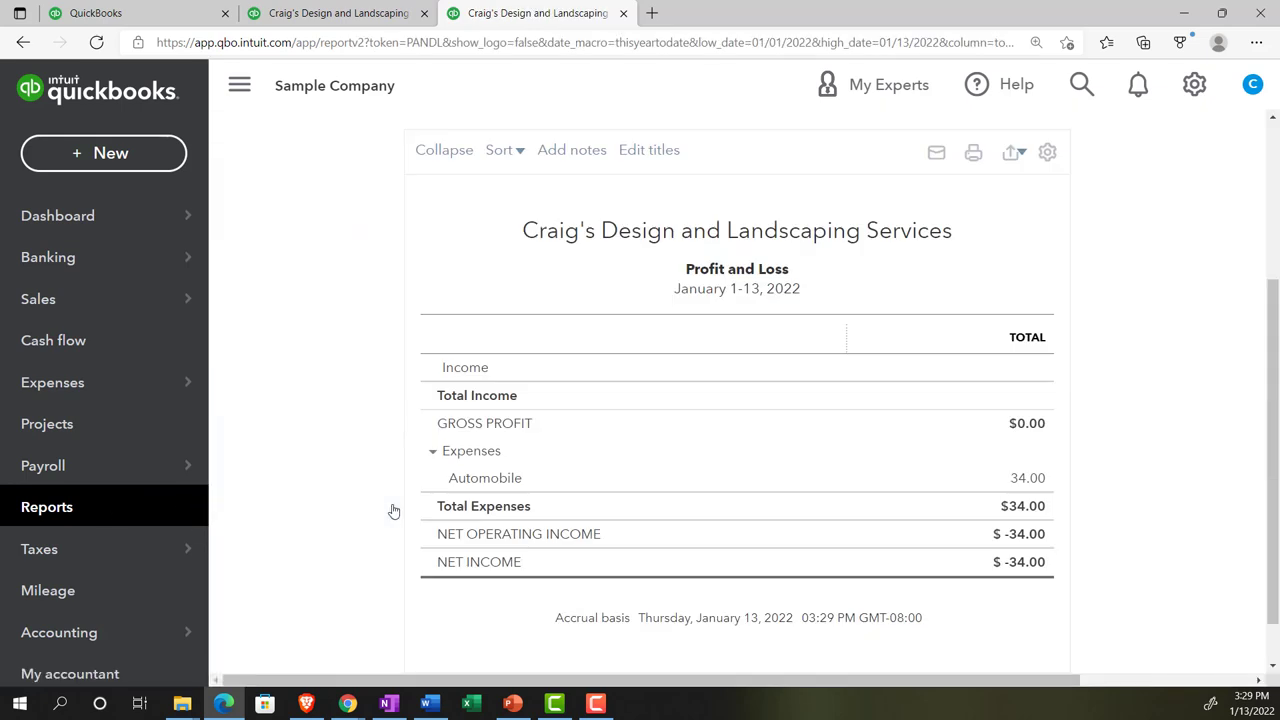
- Run the Profit and Loss report for 01/01/2021 to 12/31/2021 and collapse the navigation sidebar
click(505, 245)
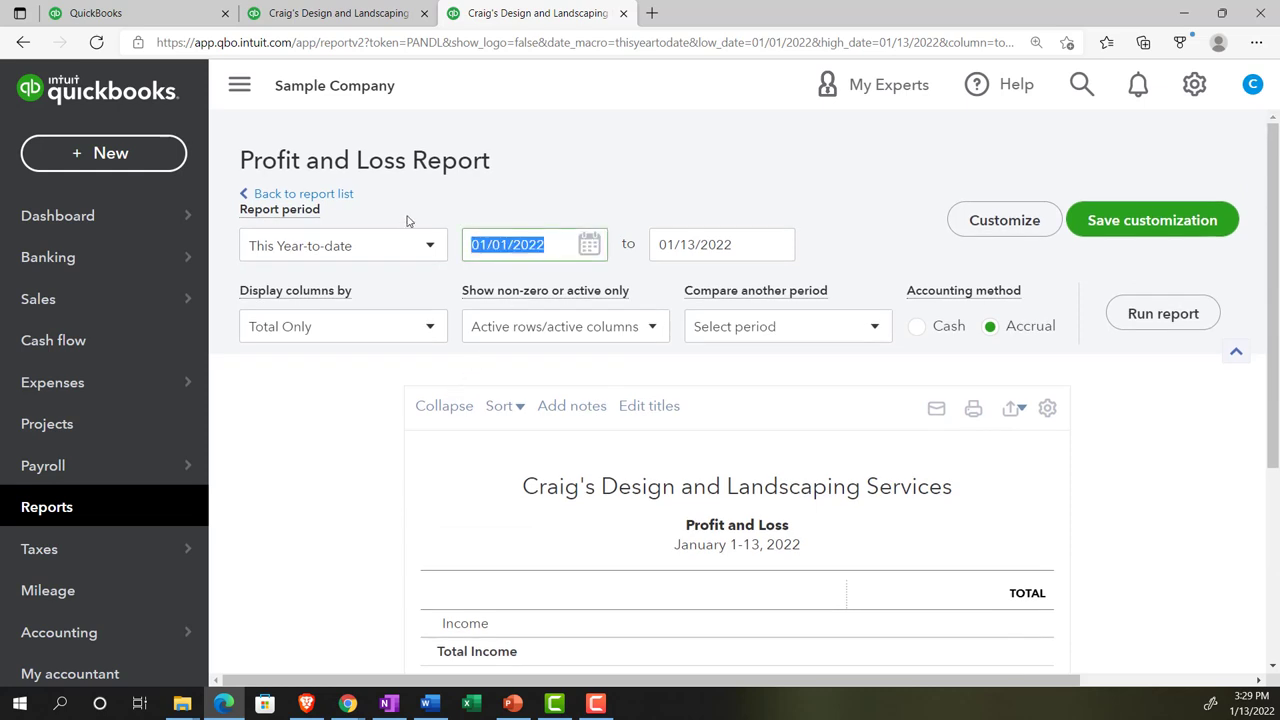
text(0101)
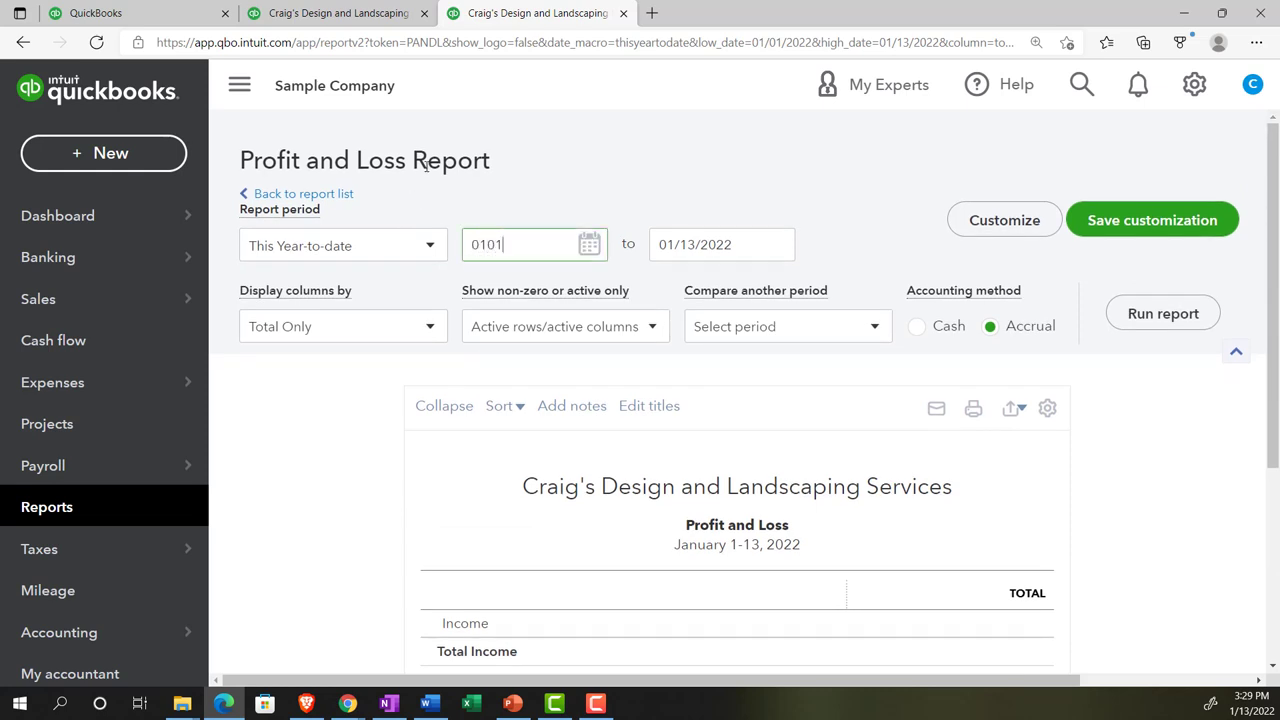
key(Tab)
text(12/31/2021)
key(Tab)
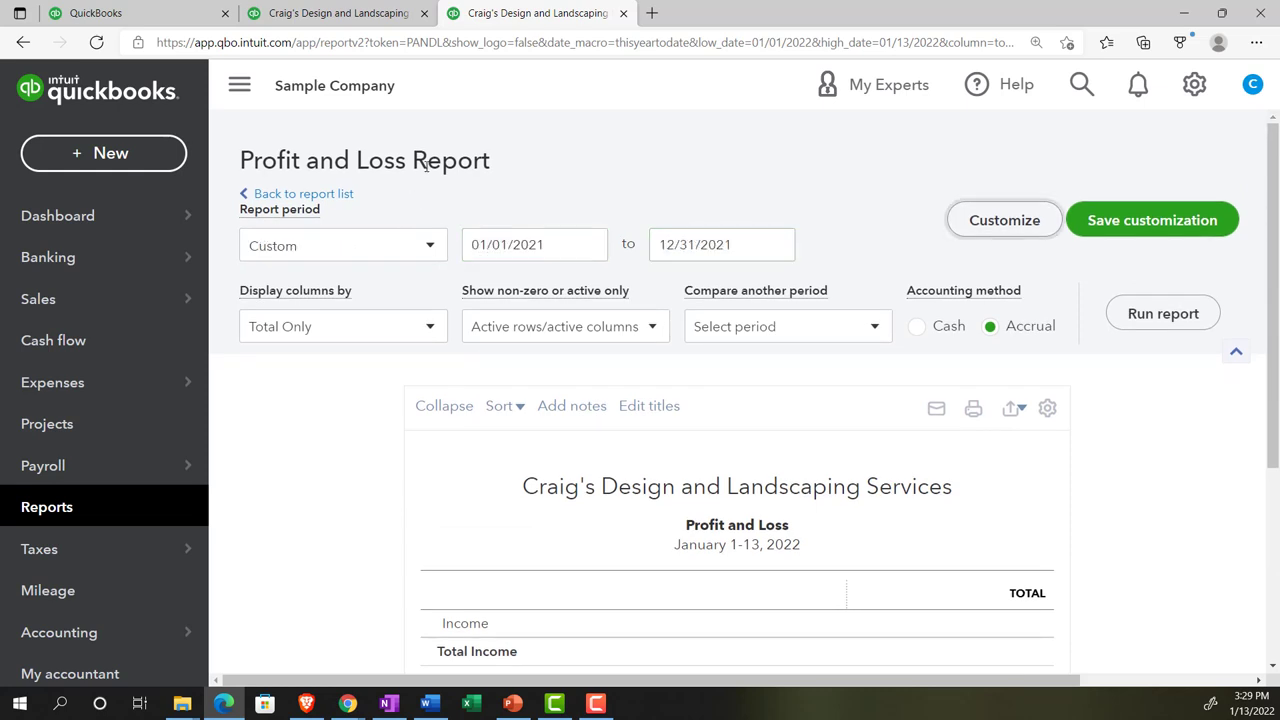
click(1122, 311)
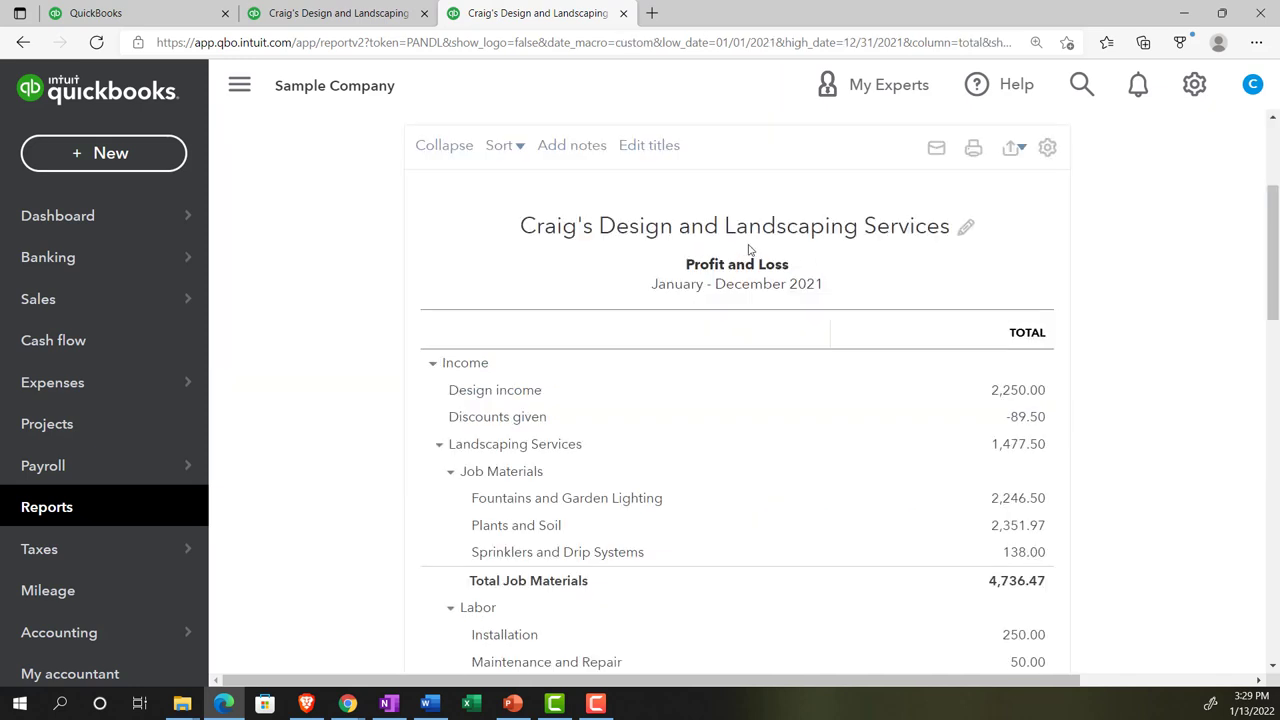
click(240, 90)
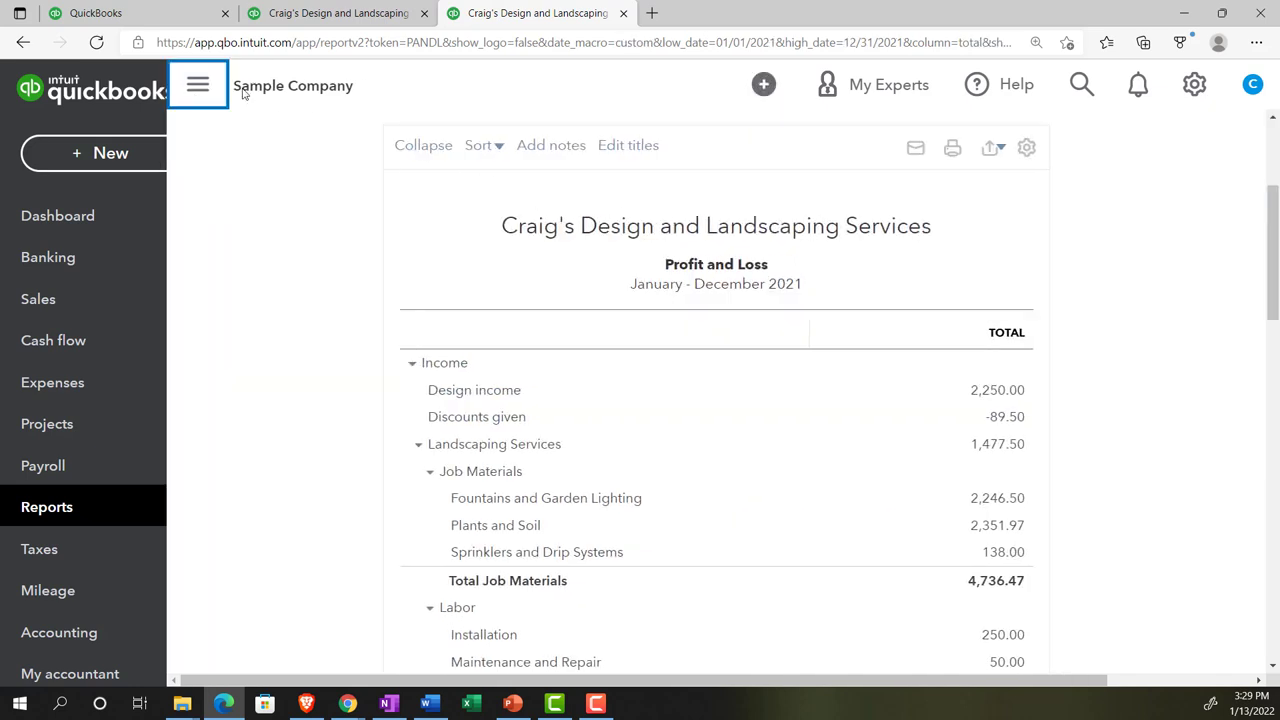
- Return to the Balance Sheet tab and enlarge the page, showing the report from its period settings
click(297, 16)
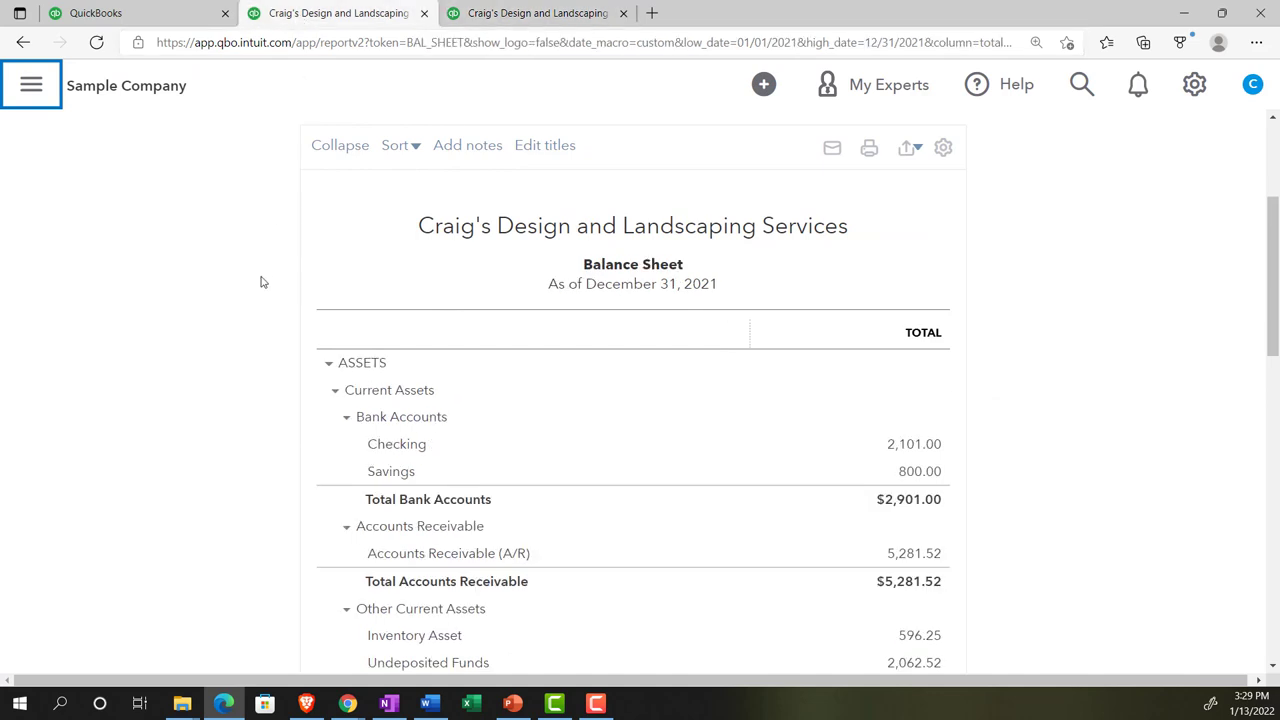
key(ctrl+plus)
key(ctrl+plus)
key(ctrl+plus)
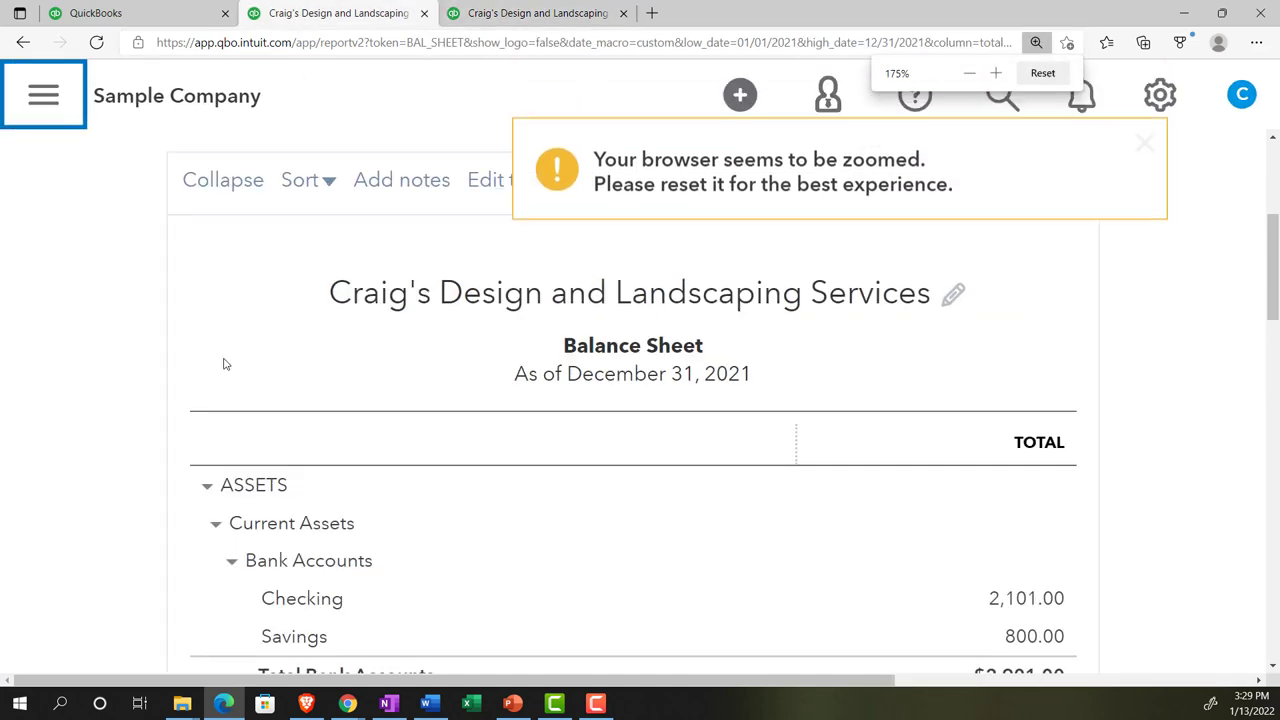
key(ctrl+minus)
scroll(210, 373, up, 3)
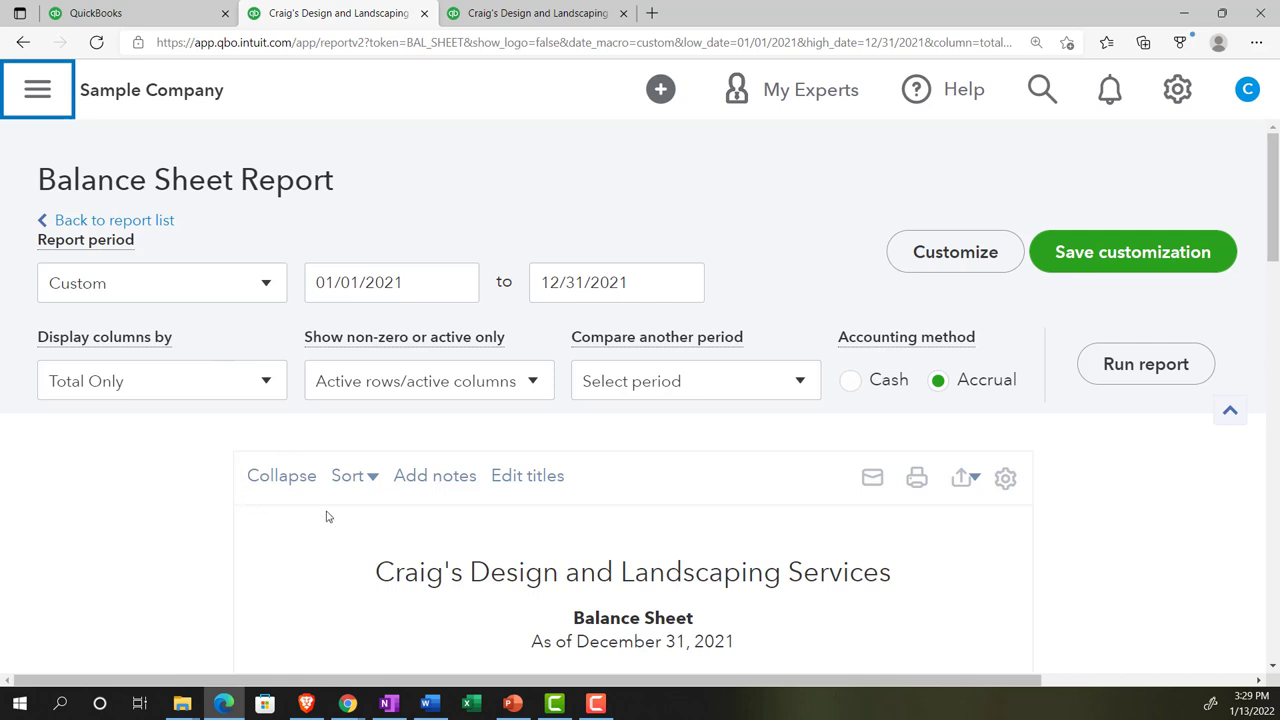
- Examine the Balance Sheet's customization options for general settings, rows/columns and filters, and close them without changes
scroll(866, 510, down, 1)
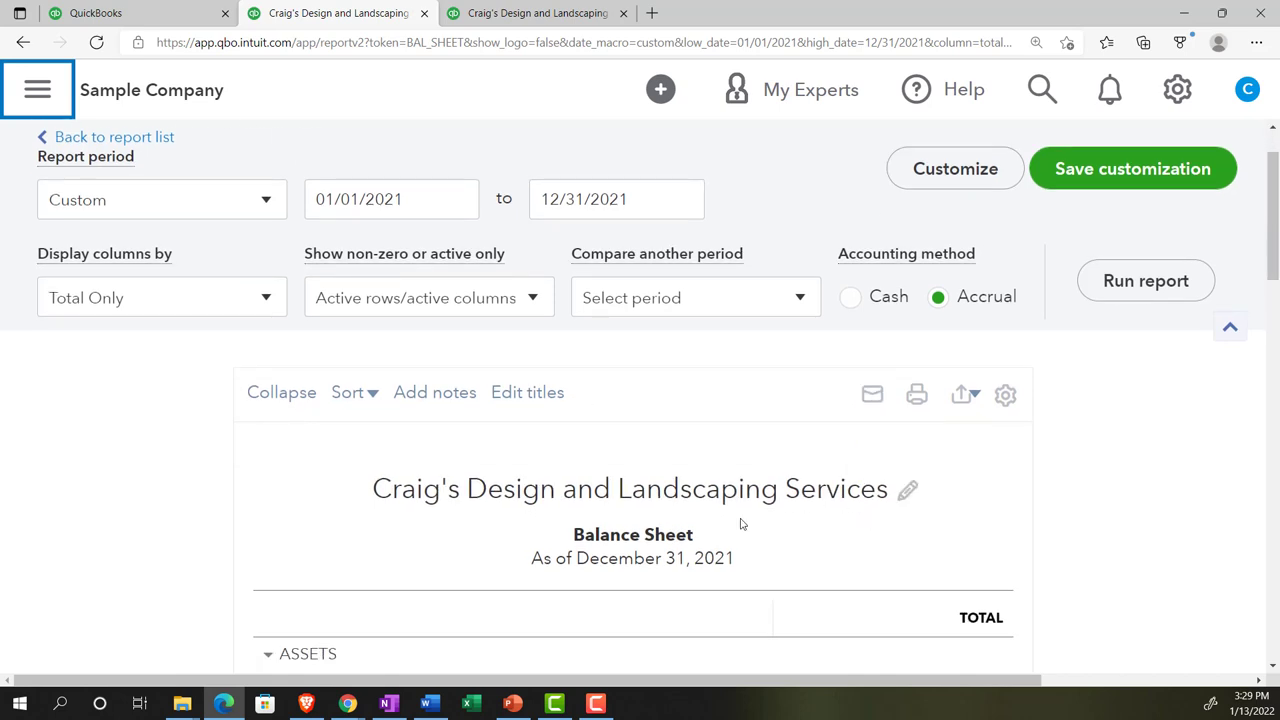
scroll(741, 524, up, 1)
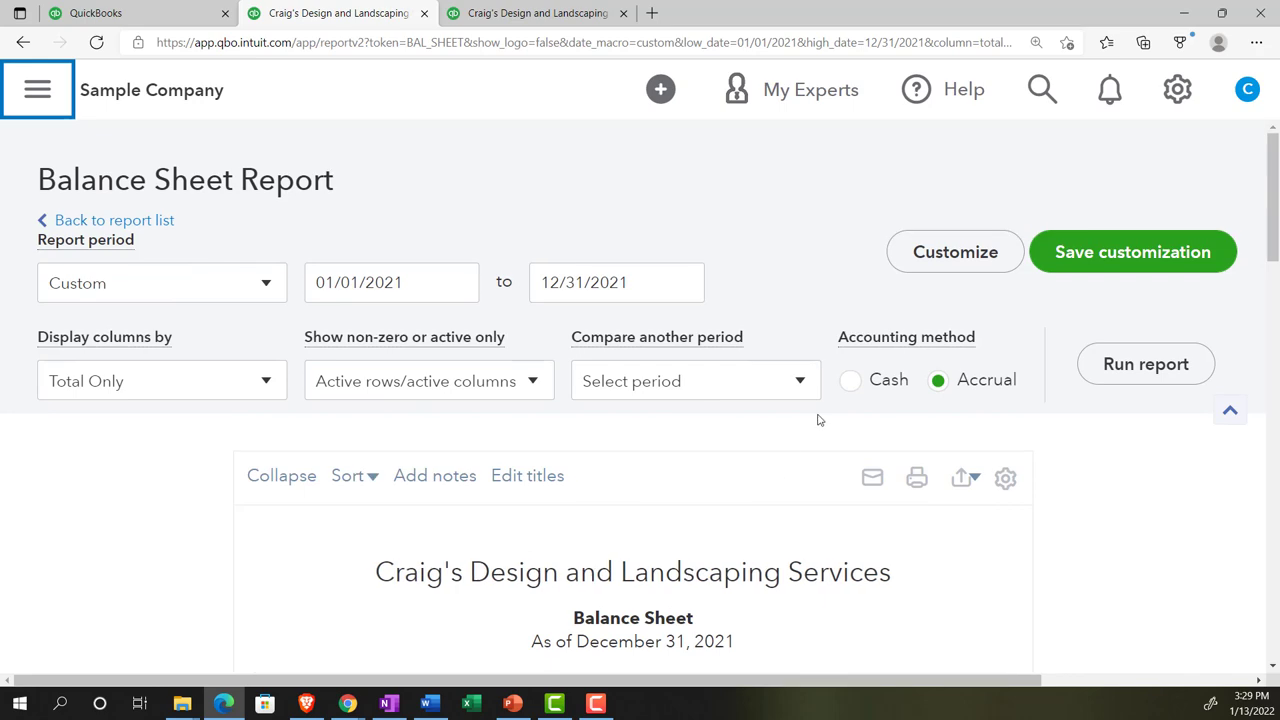
click(931, 257)
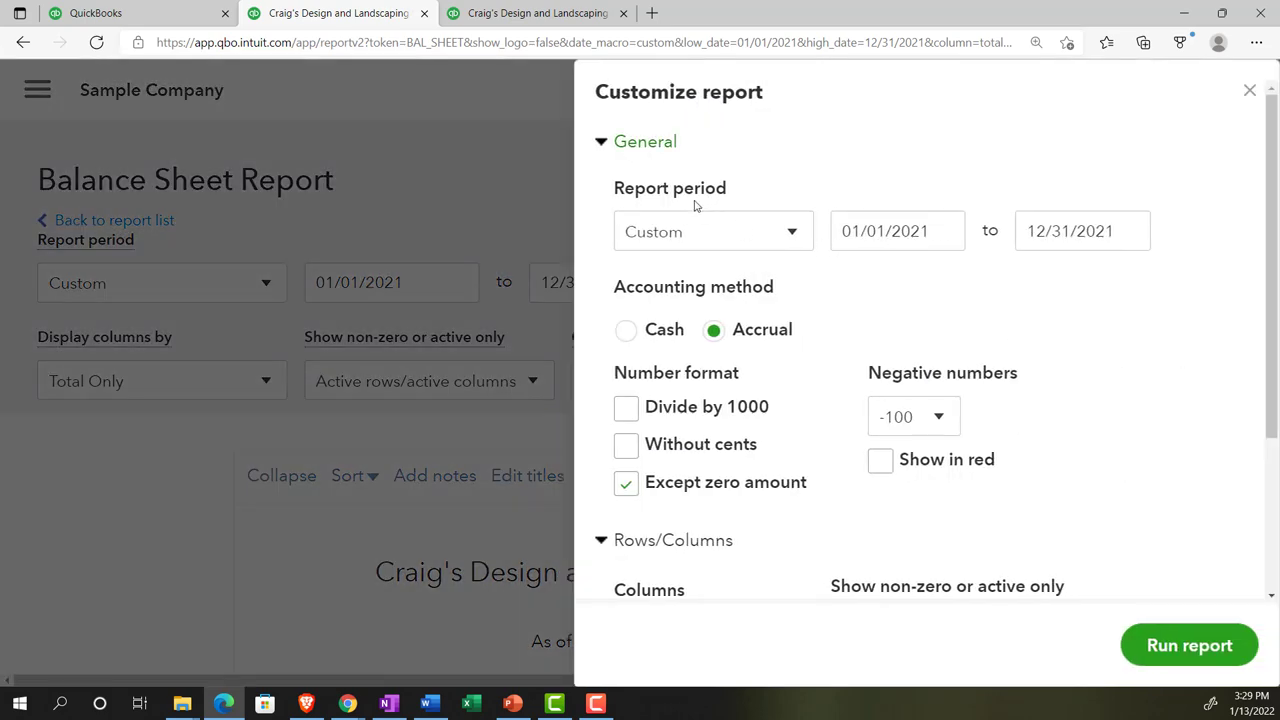
click(603, 144)
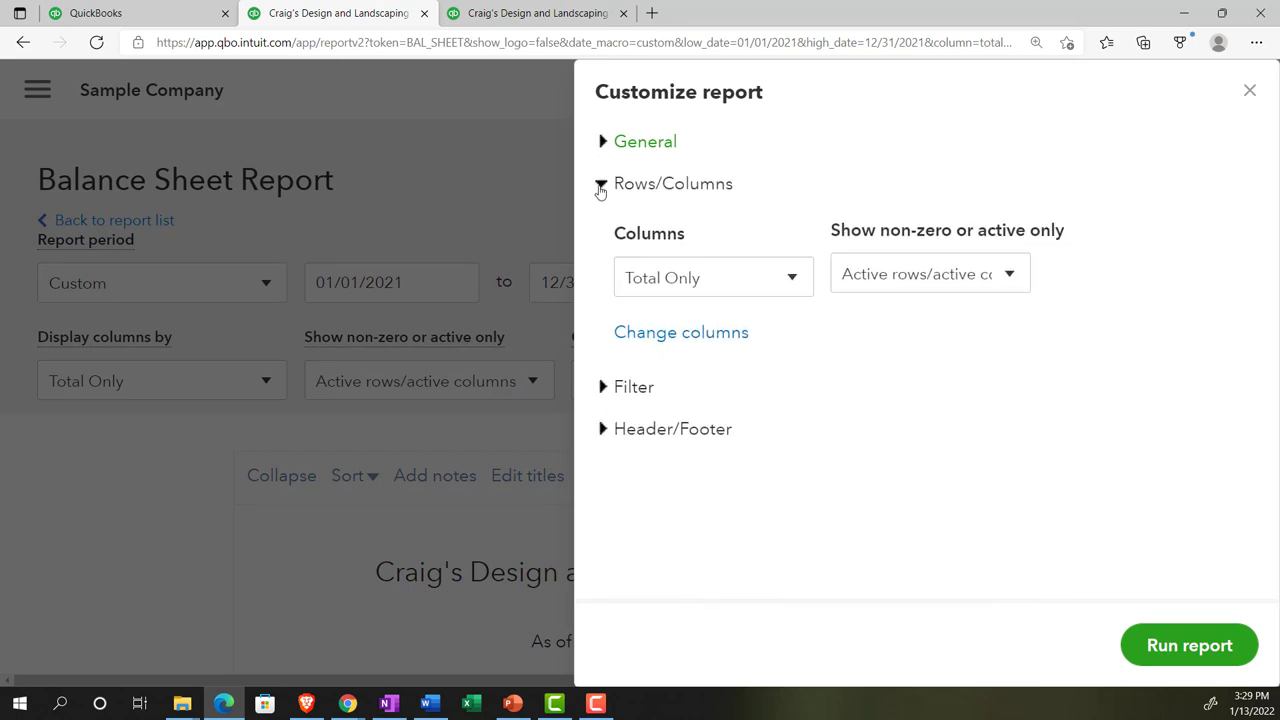
click(601, 187)
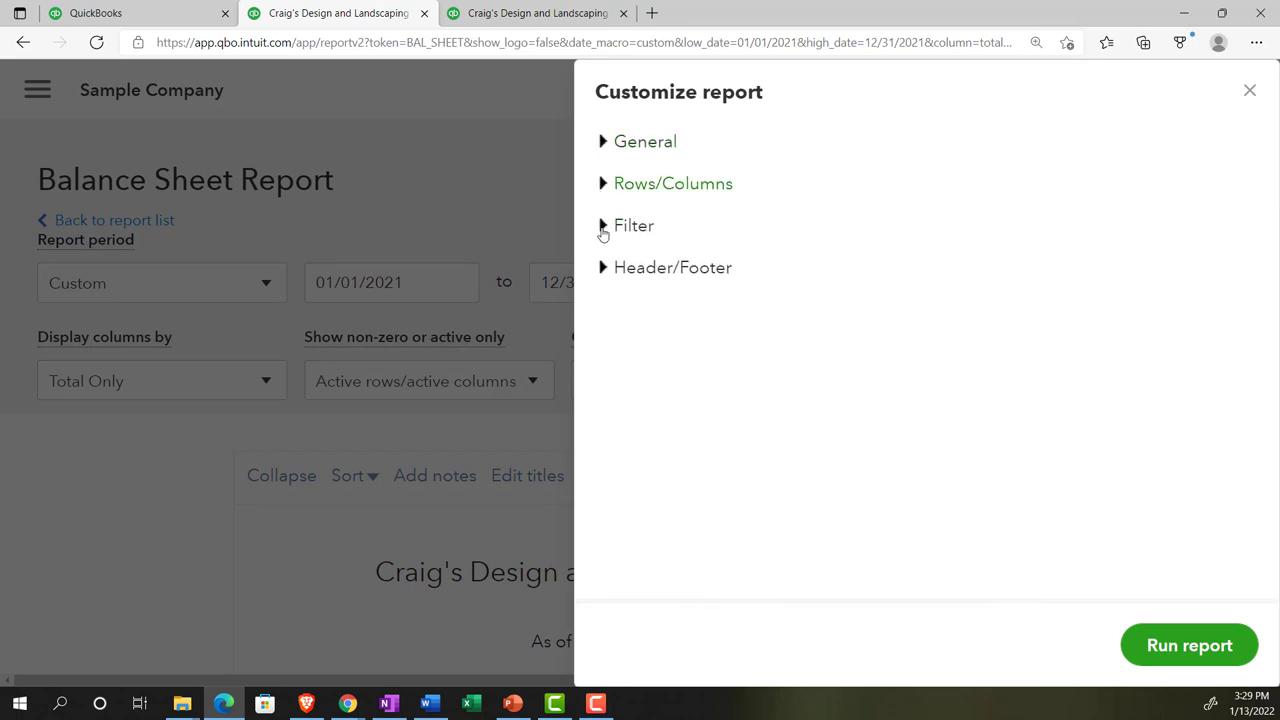
click(603, 228)
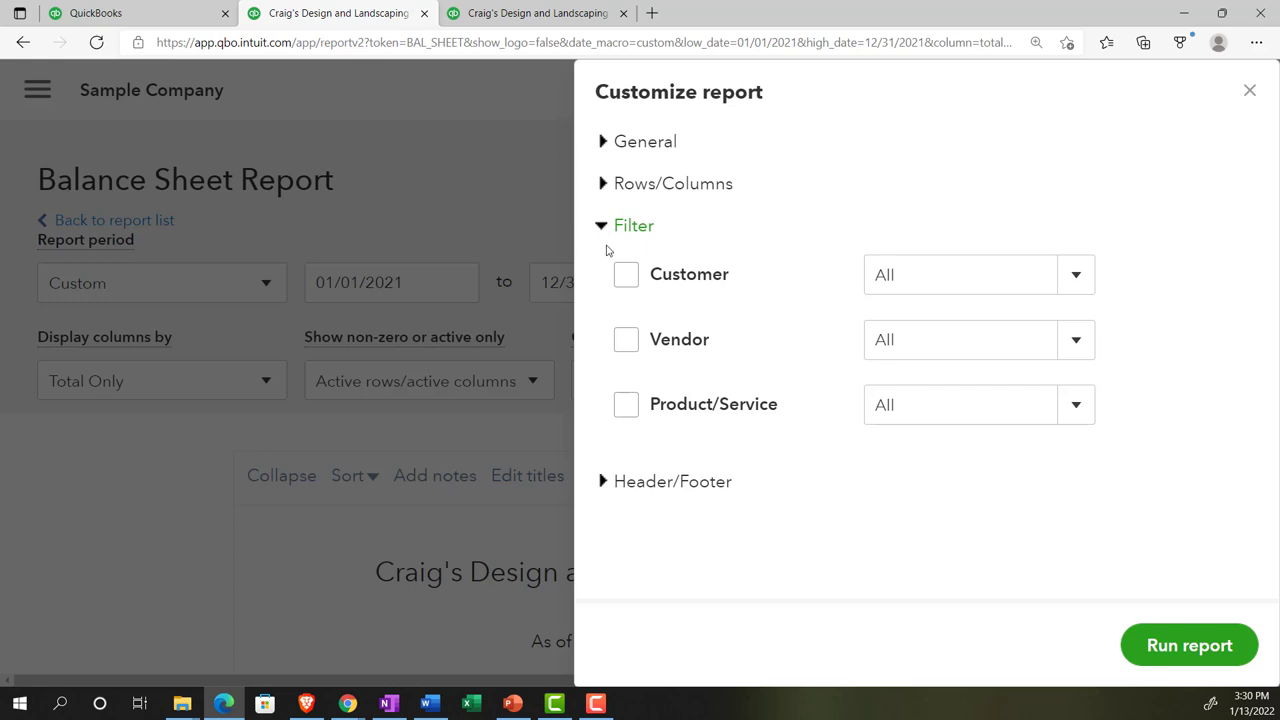
click(1251, 93)
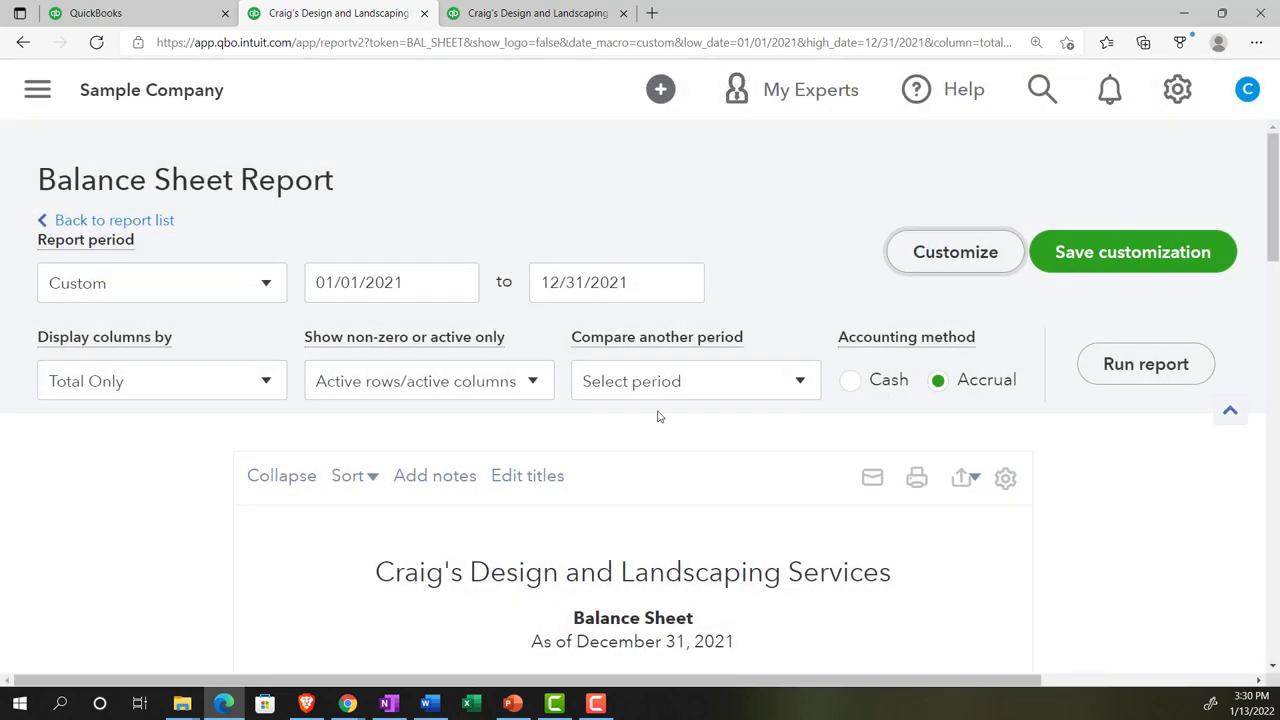
- Drill into the Checking balance on the Balance Sheet, reduce the page zoom, and review the transaction types in its transaction report
scroll(658, 416, down, 1)
scroll(658, 416, down, 3)
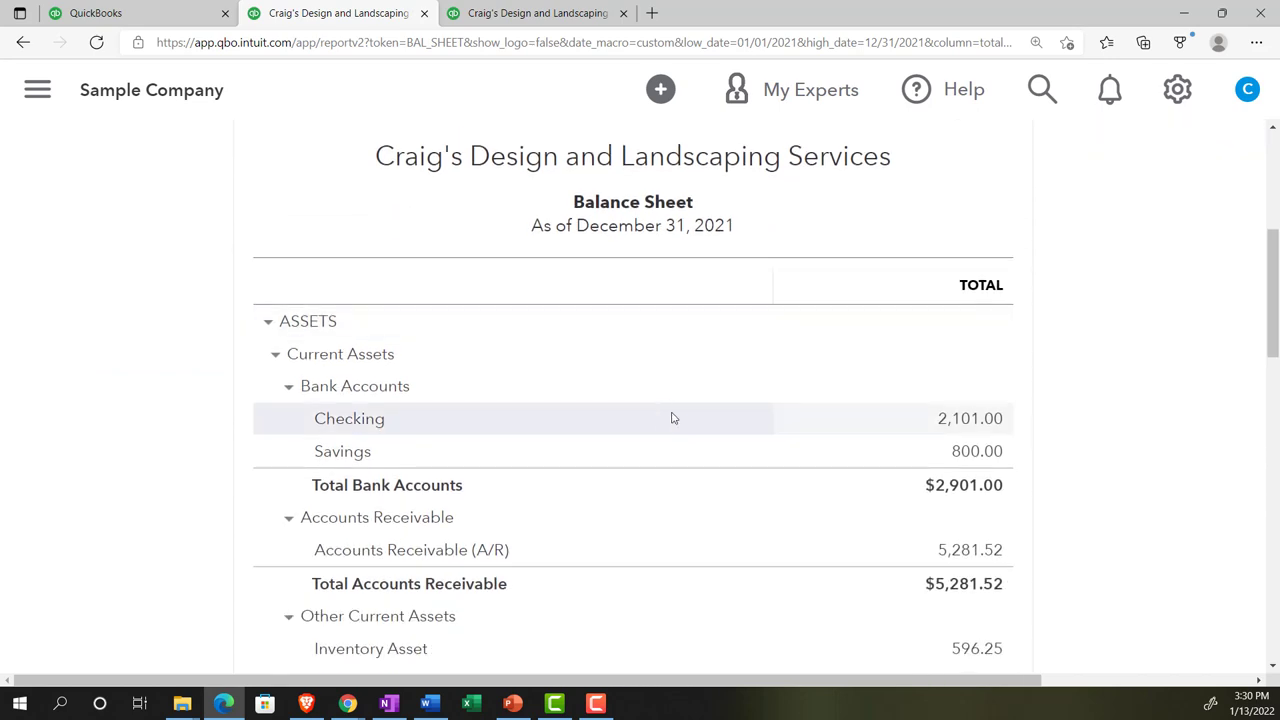
click(948, 428)
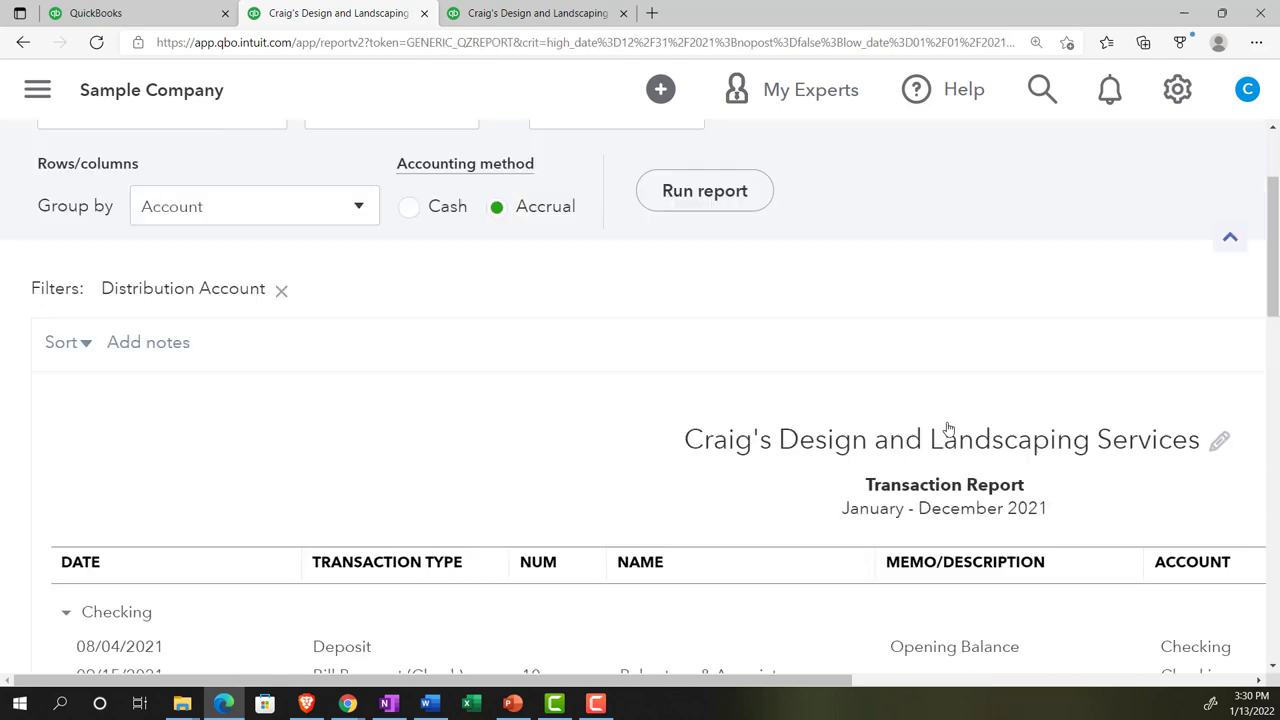
key(ctrl+minus)
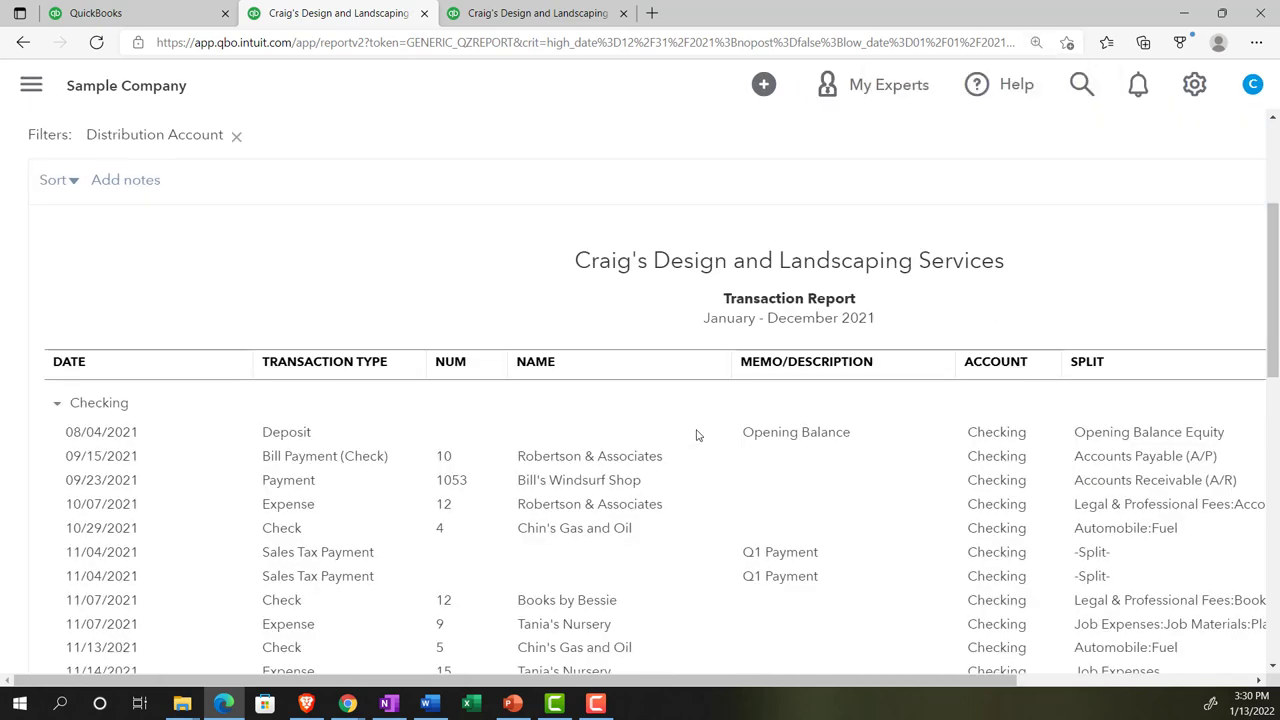
key(ctrl+minus)
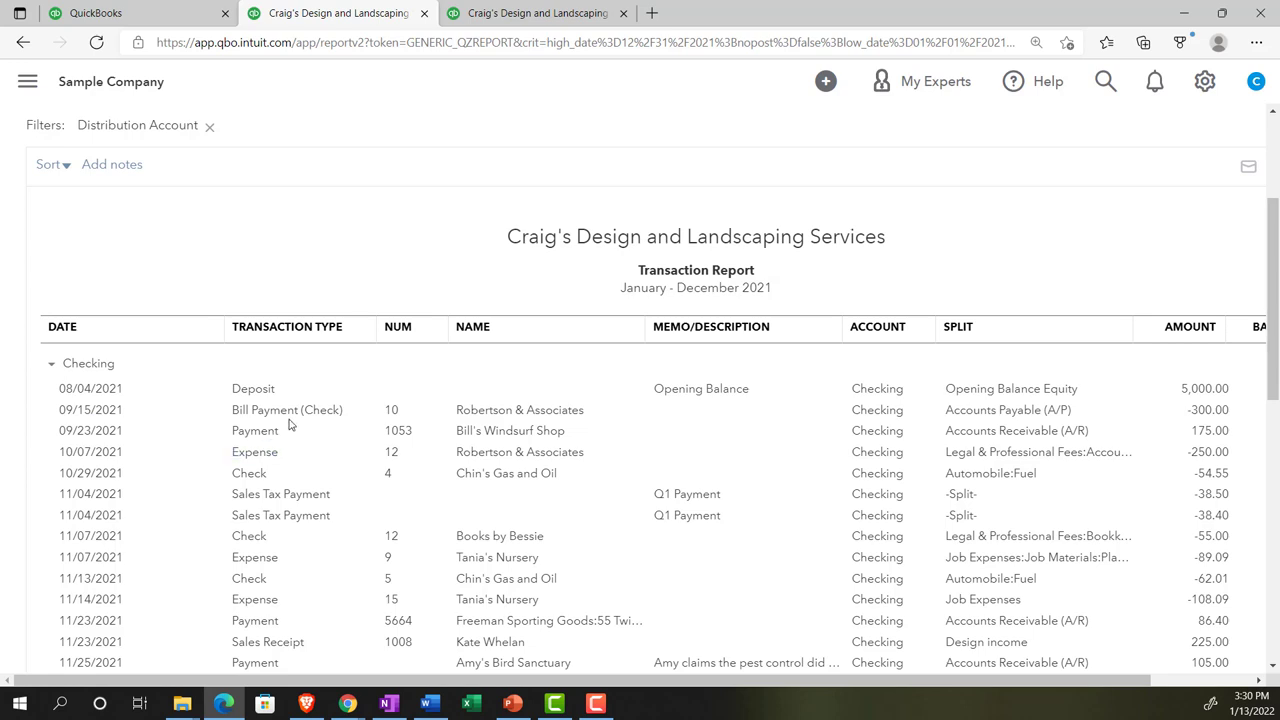
scroll(289, 425, down, 1)
scroll(289, 425, down, 5)
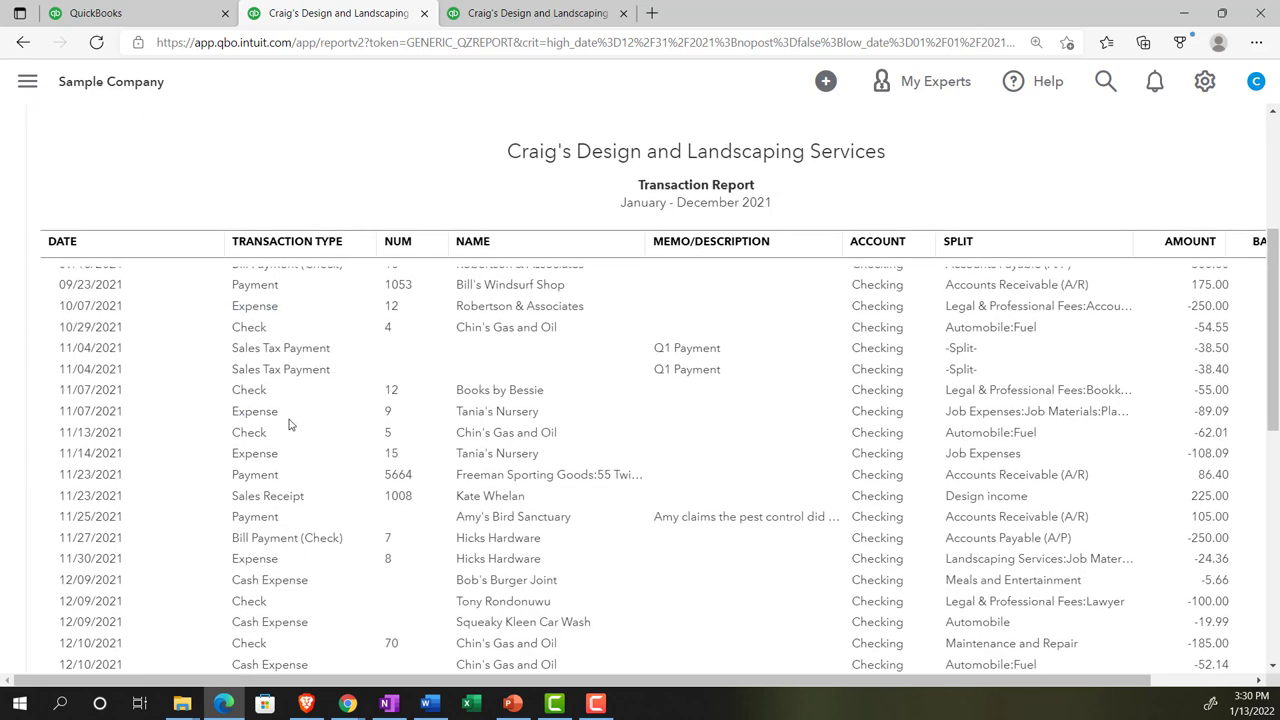
scroll(289, 425, down, 1)
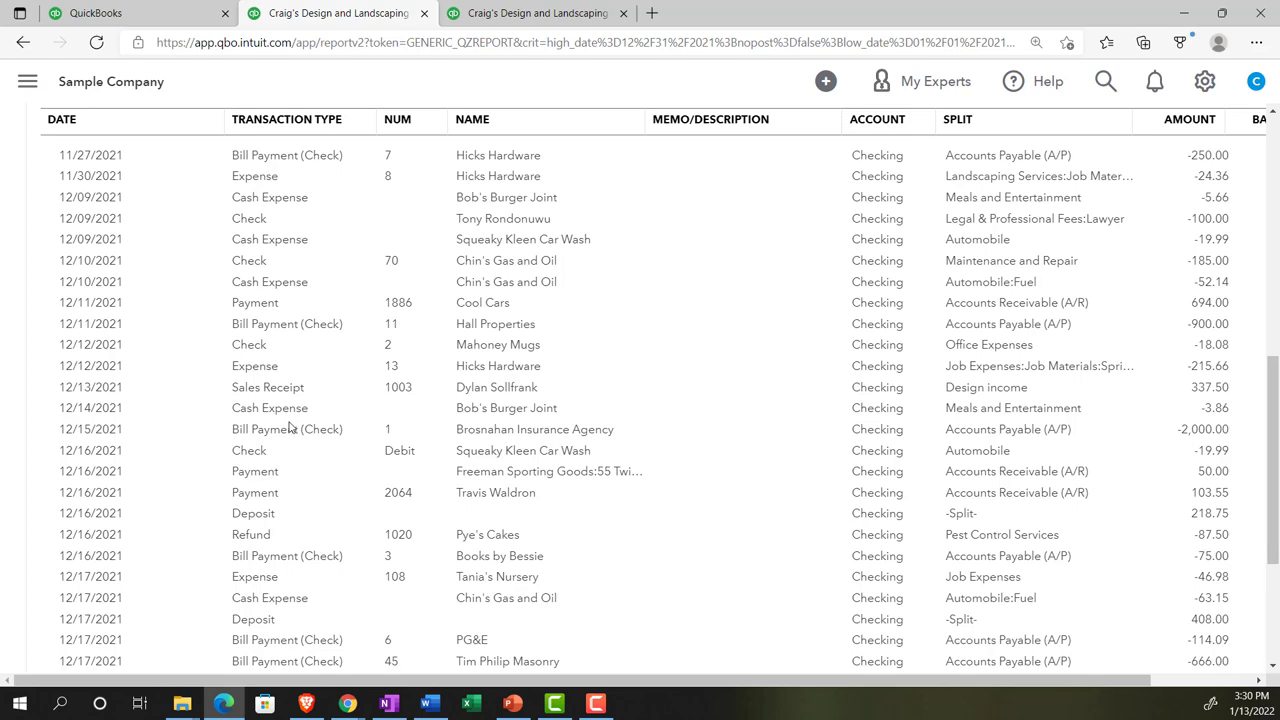
scroll(289, 428, up, 4)
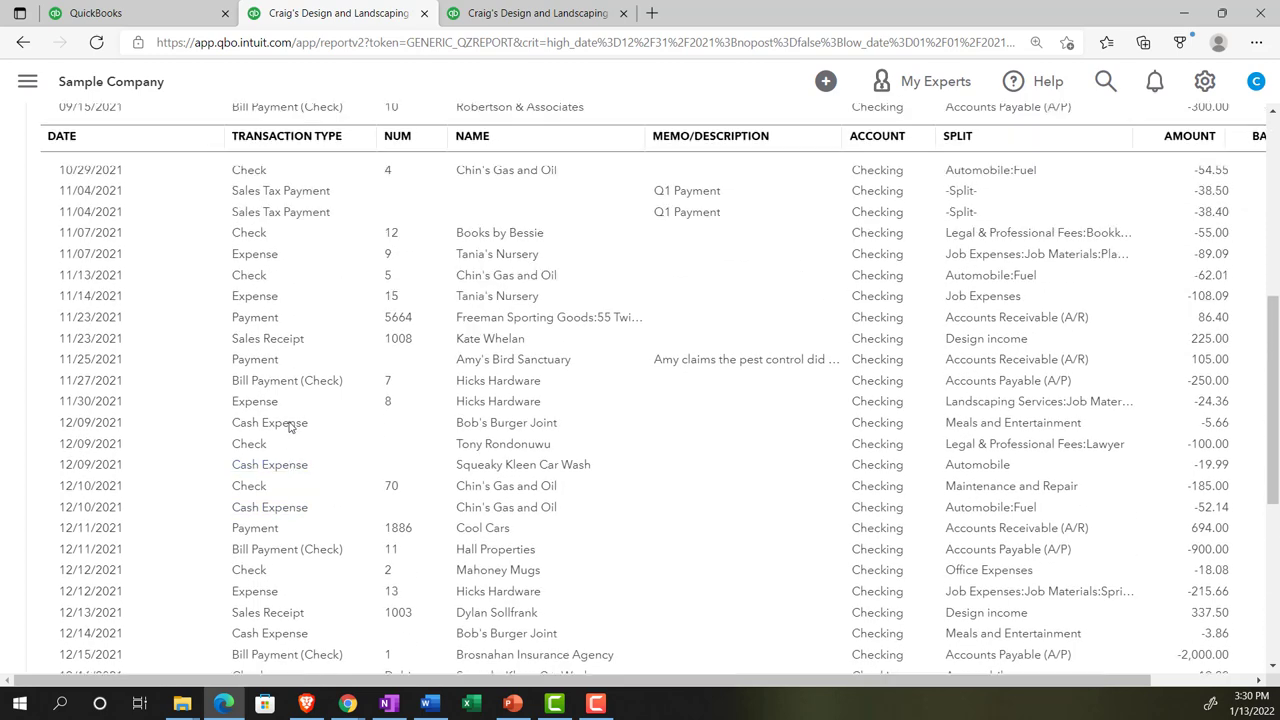
scroll(289, 428, up, 6)
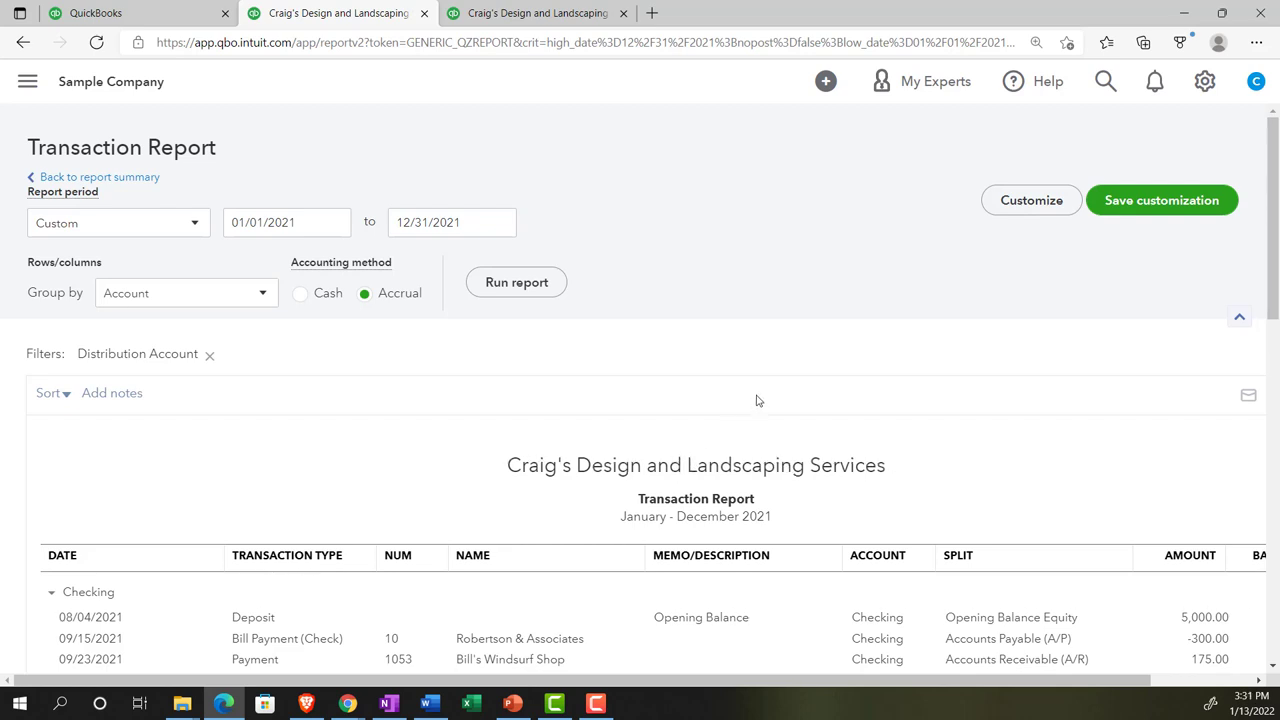
- Customize the Checking transaction report to filter Transaction Type by Check, and run the report
click(1022, 208)
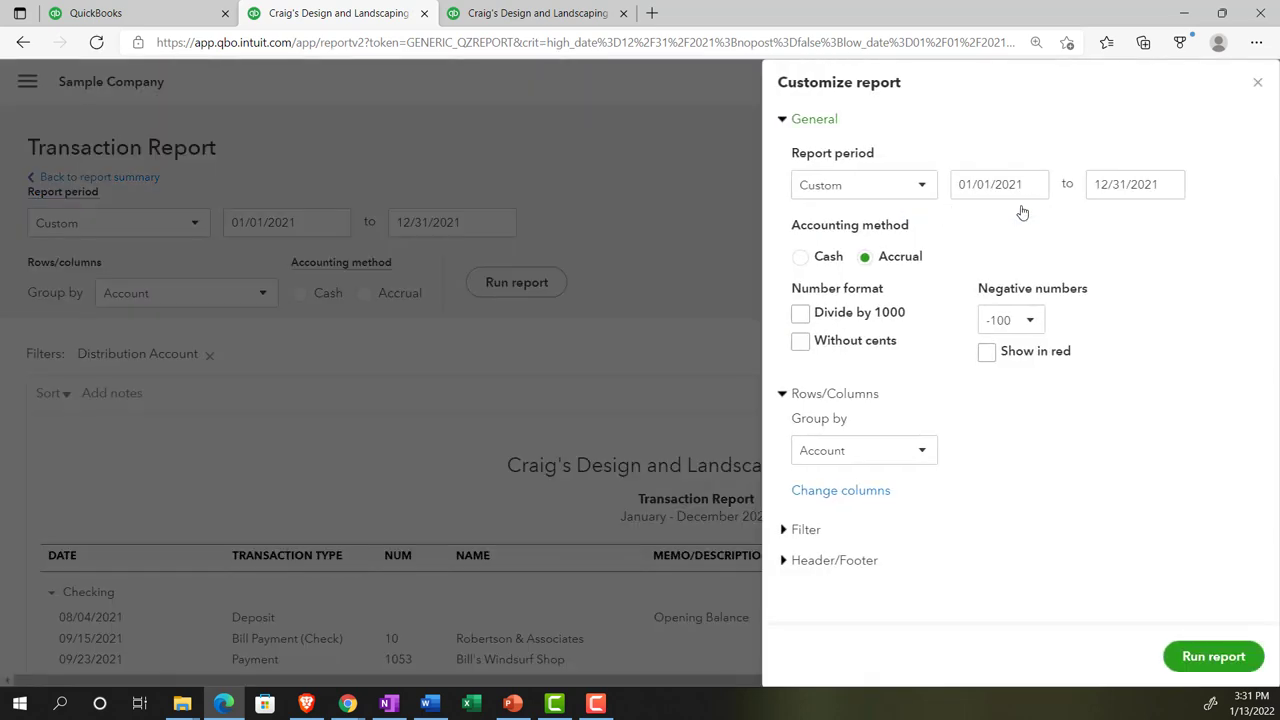
click(789, 531)
scroll(848, 430, down, 4)
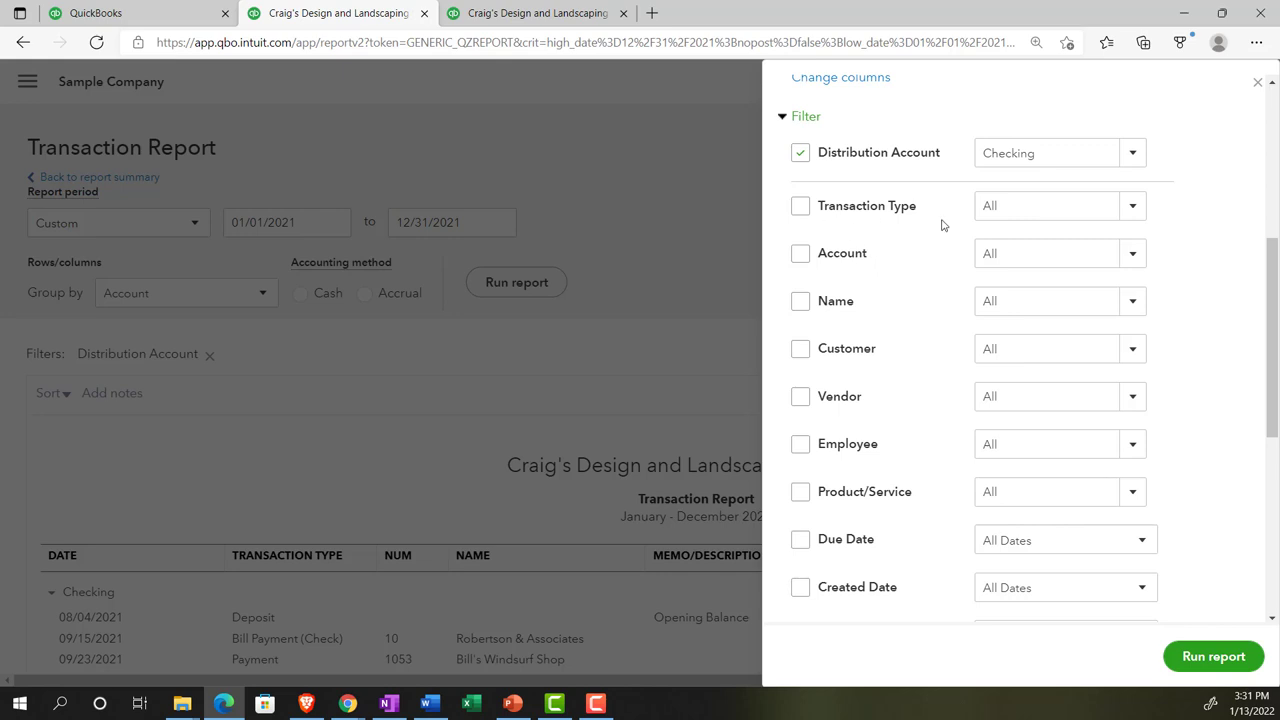
click(1133, 210)
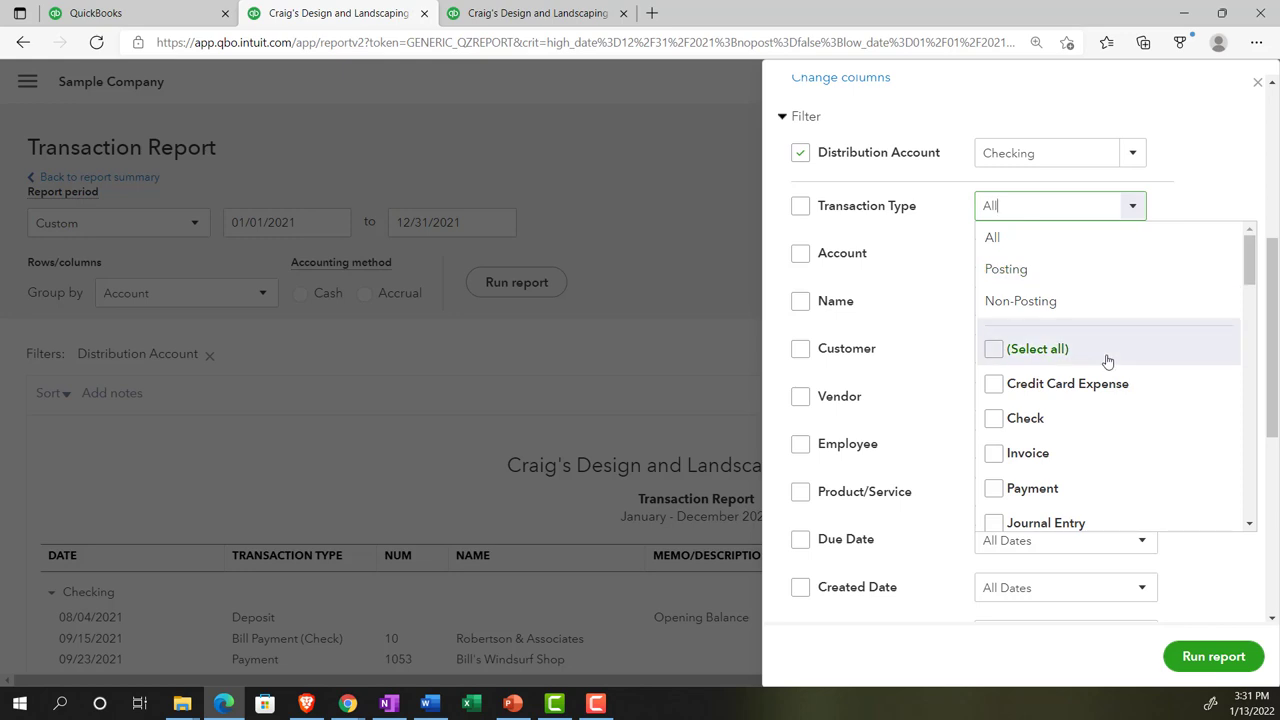
click(1001, 420)
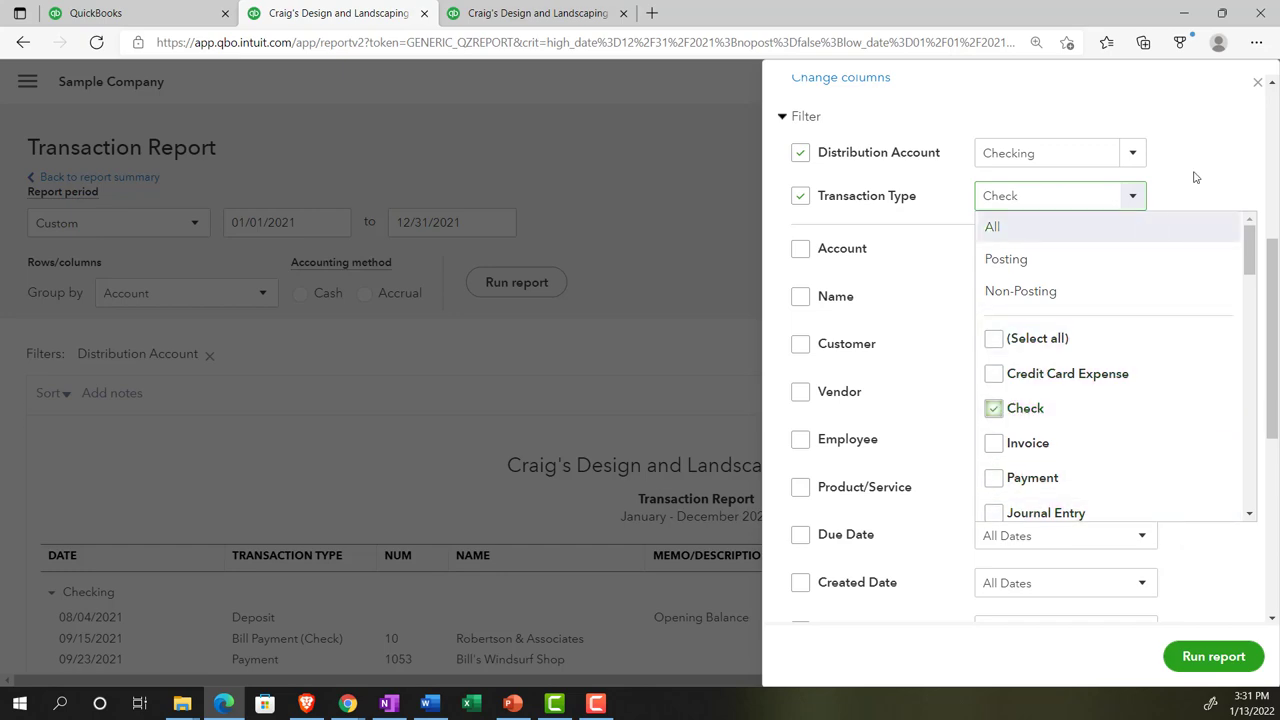
click(1203, 656)
scroll(660, 445, down, 3)
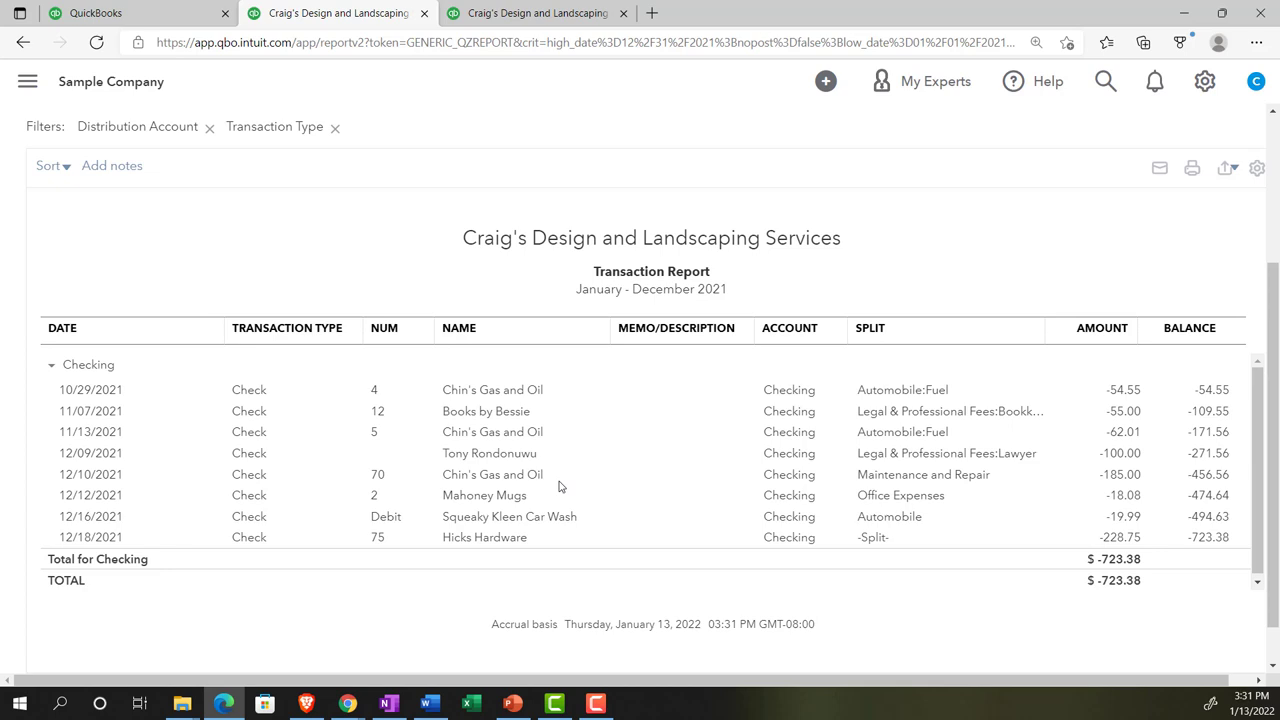
- Reopen the transaction report's customization and add Billable Expense Charge to the Transaction Type filter
scroll(560, 487, up, 3)
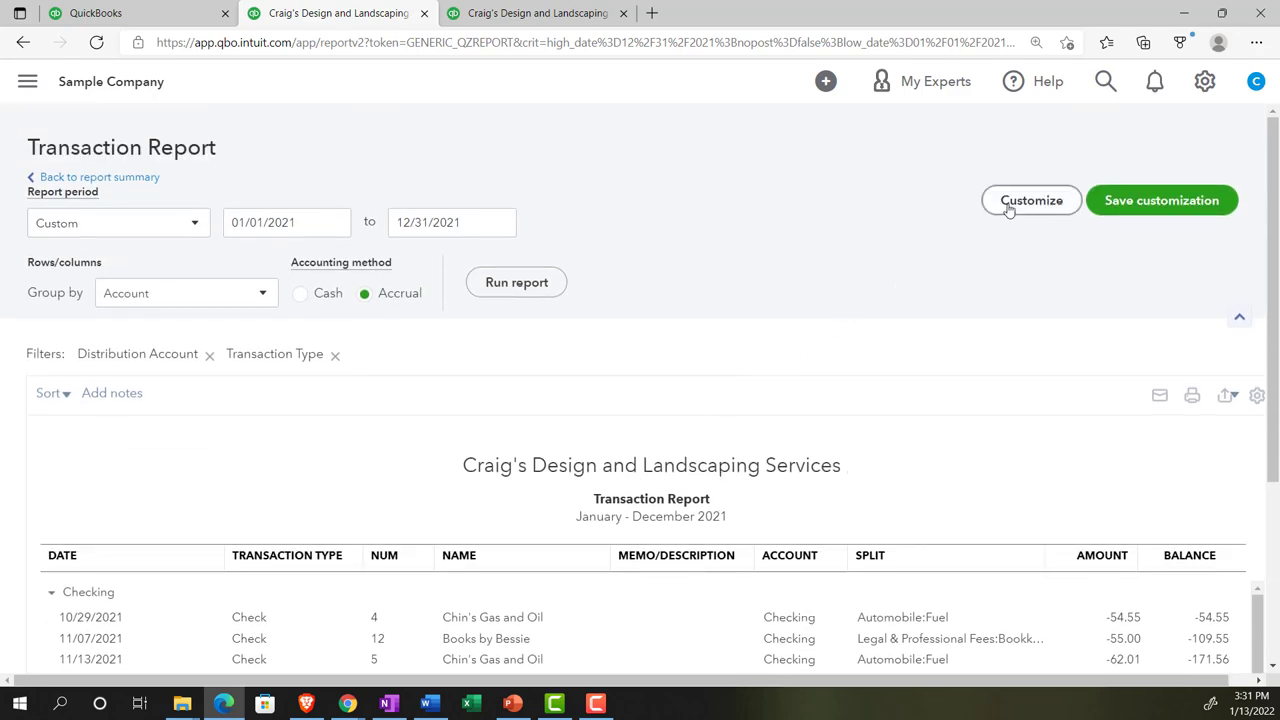
click(1009, 204)
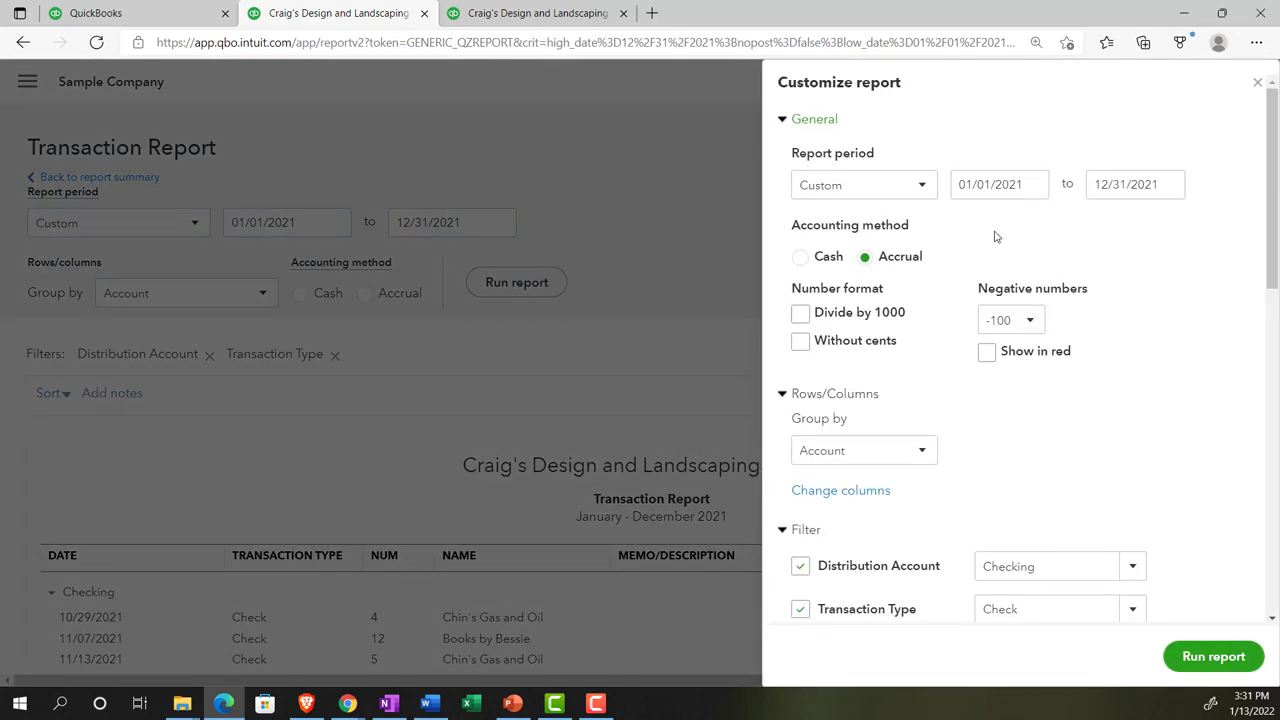
scroll(988, 250, down, 3)
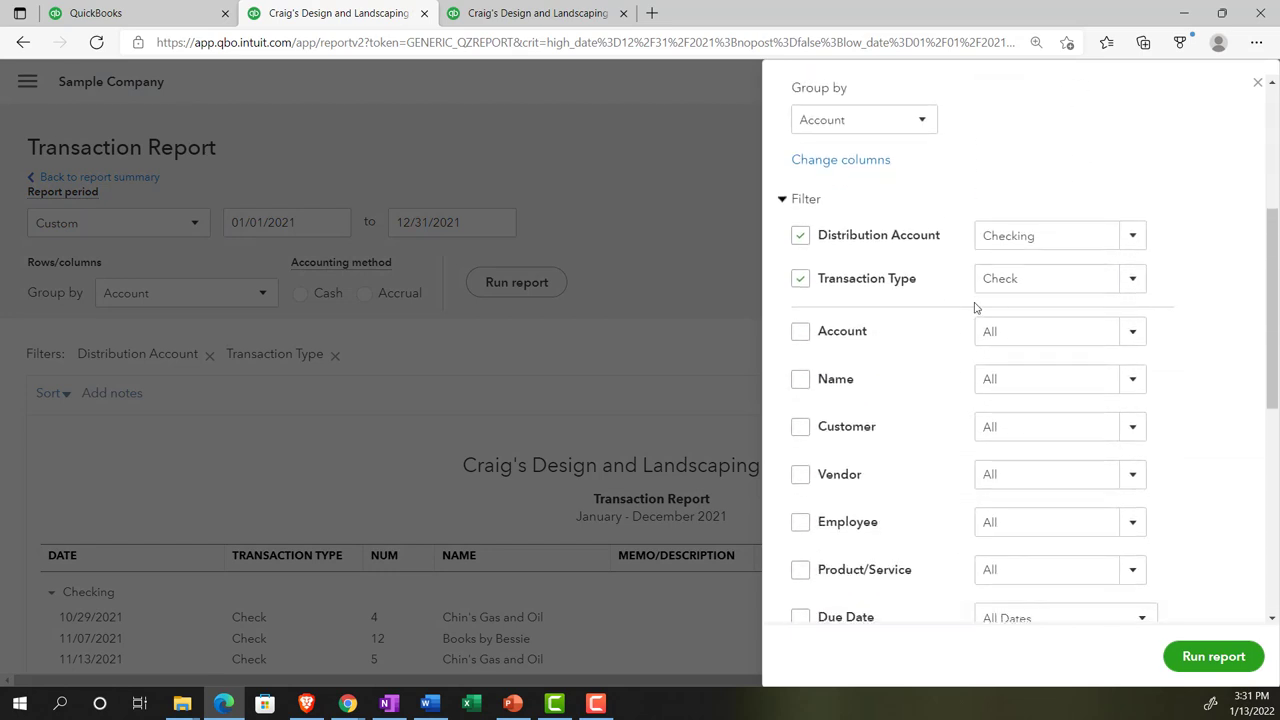
click(1133, 283)
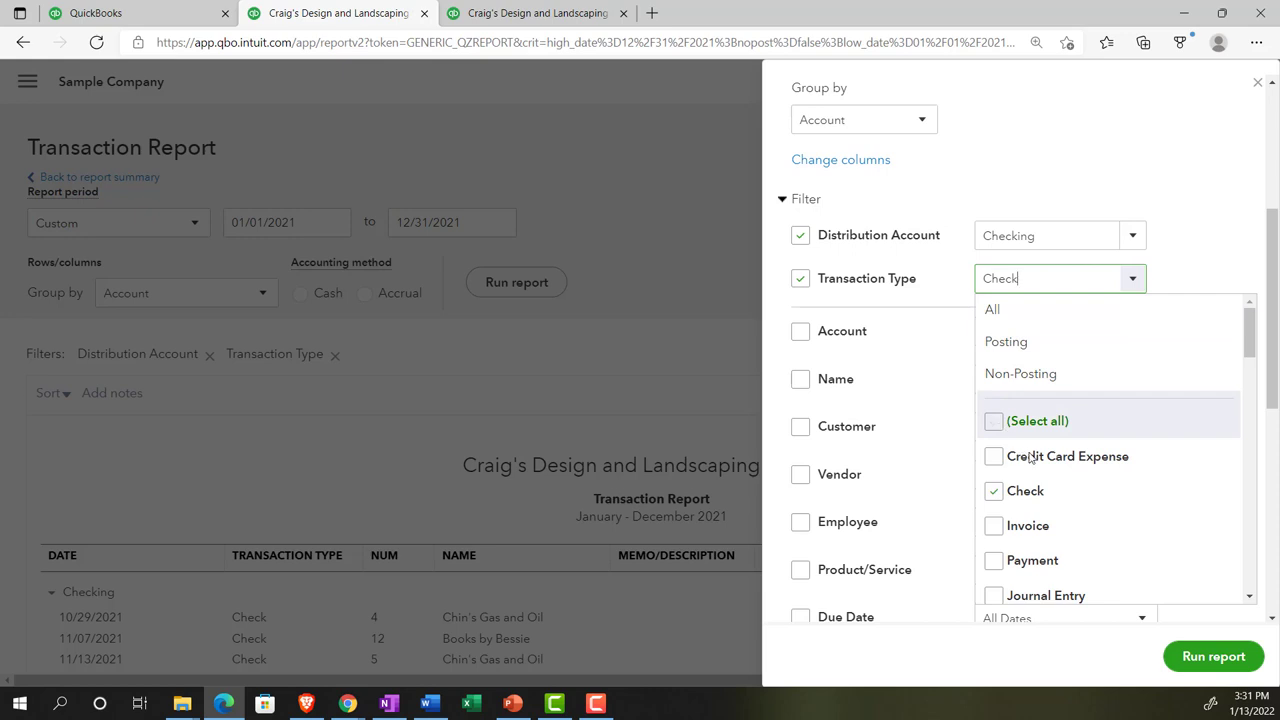
scroll(1048, 460, down, 2)
scroll(1050, 478, down, 3)
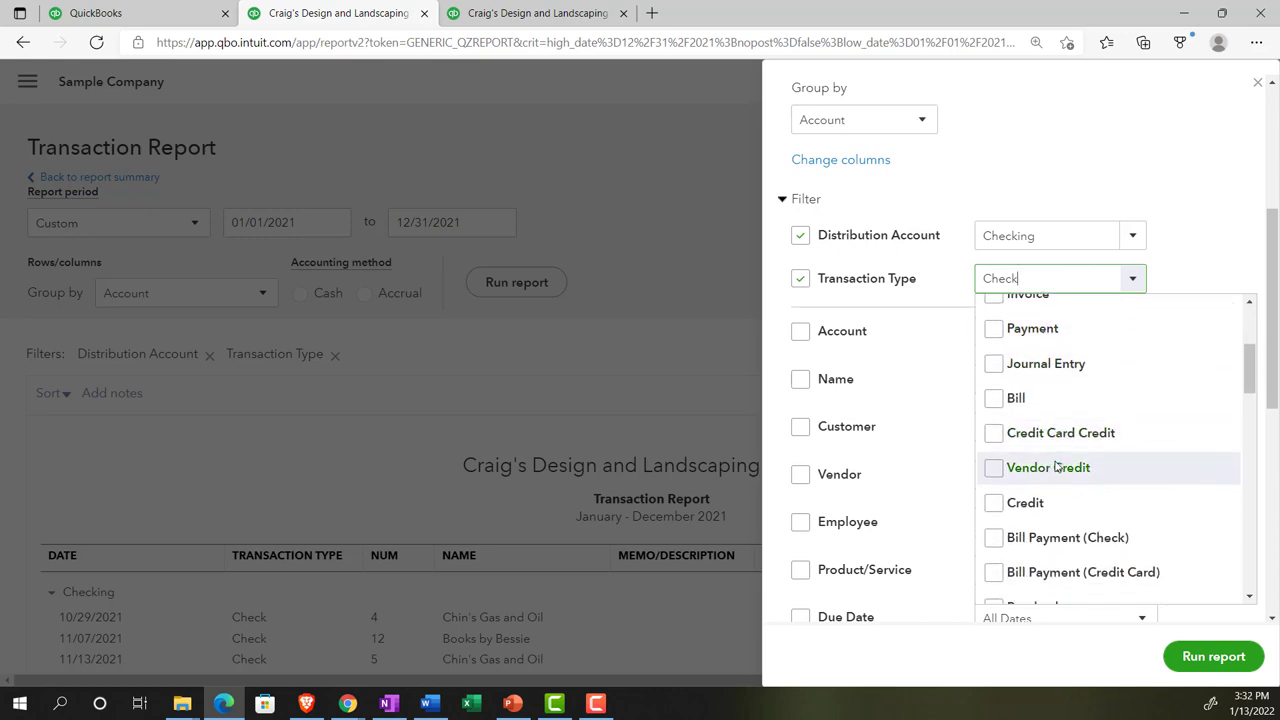
scroll(1060, 447, down, 1)
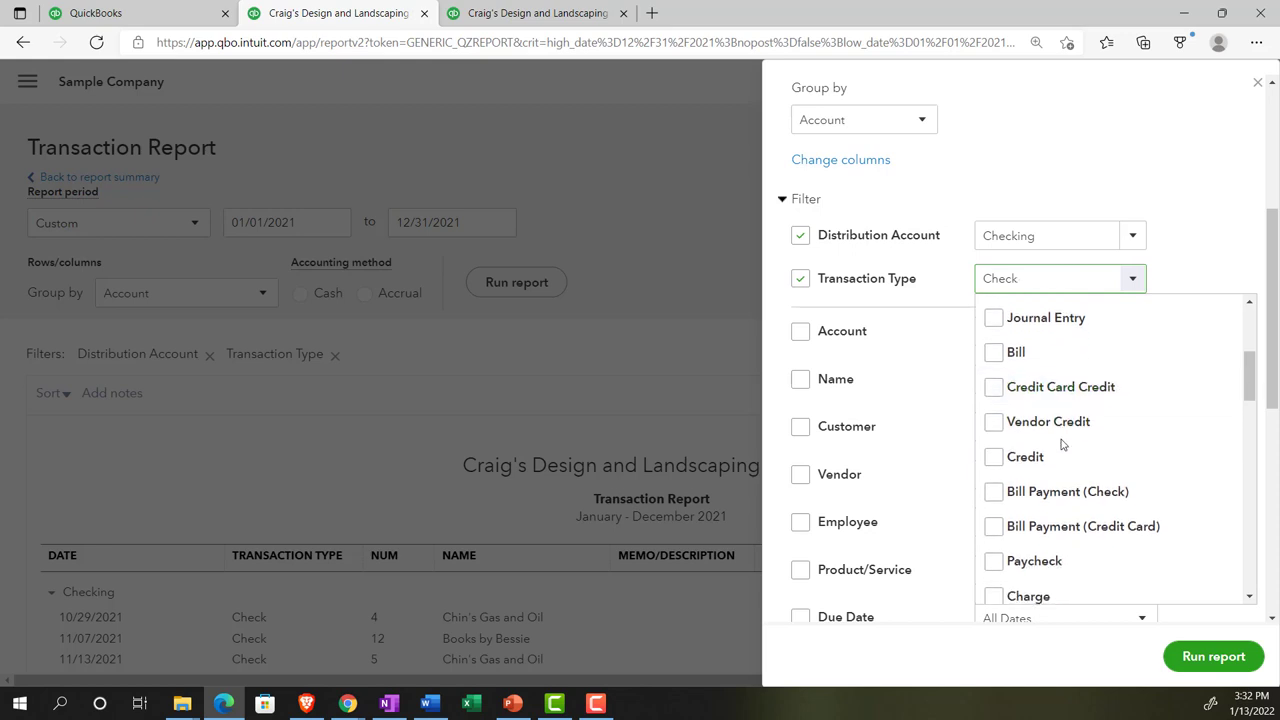
scroll(1062, 444, down, 2)
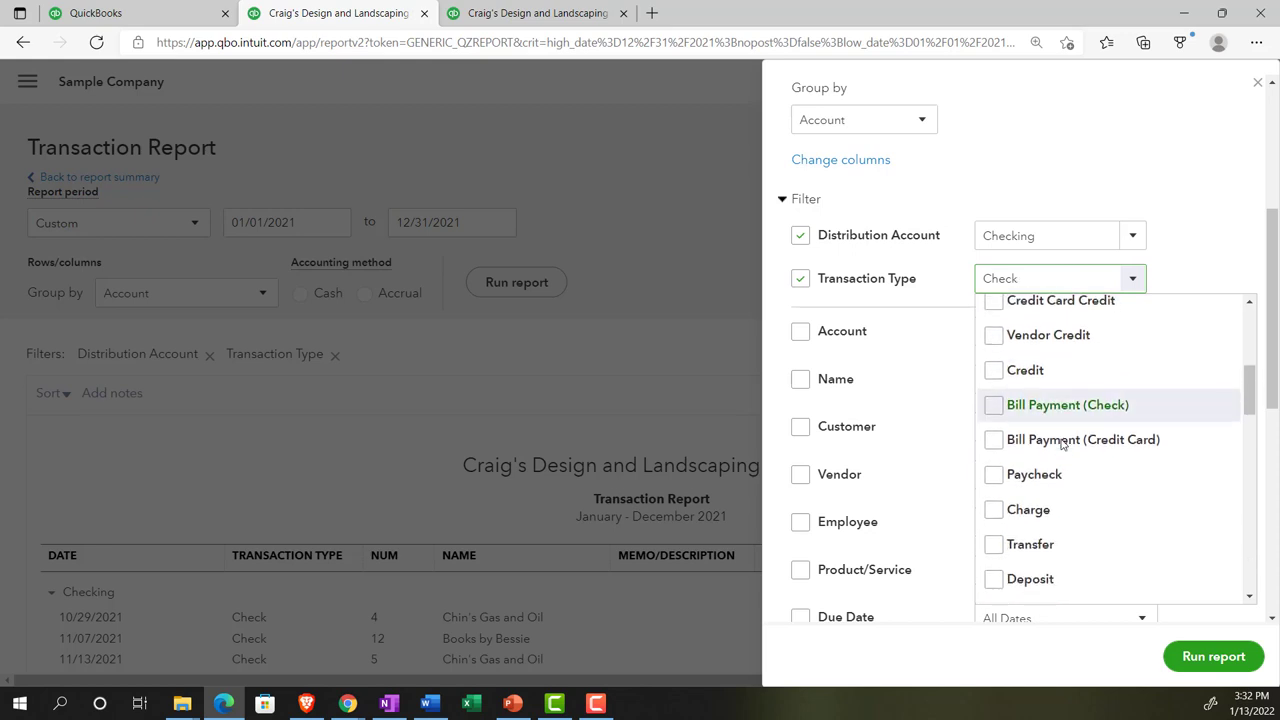
scroll(1071, 451, down, 3)
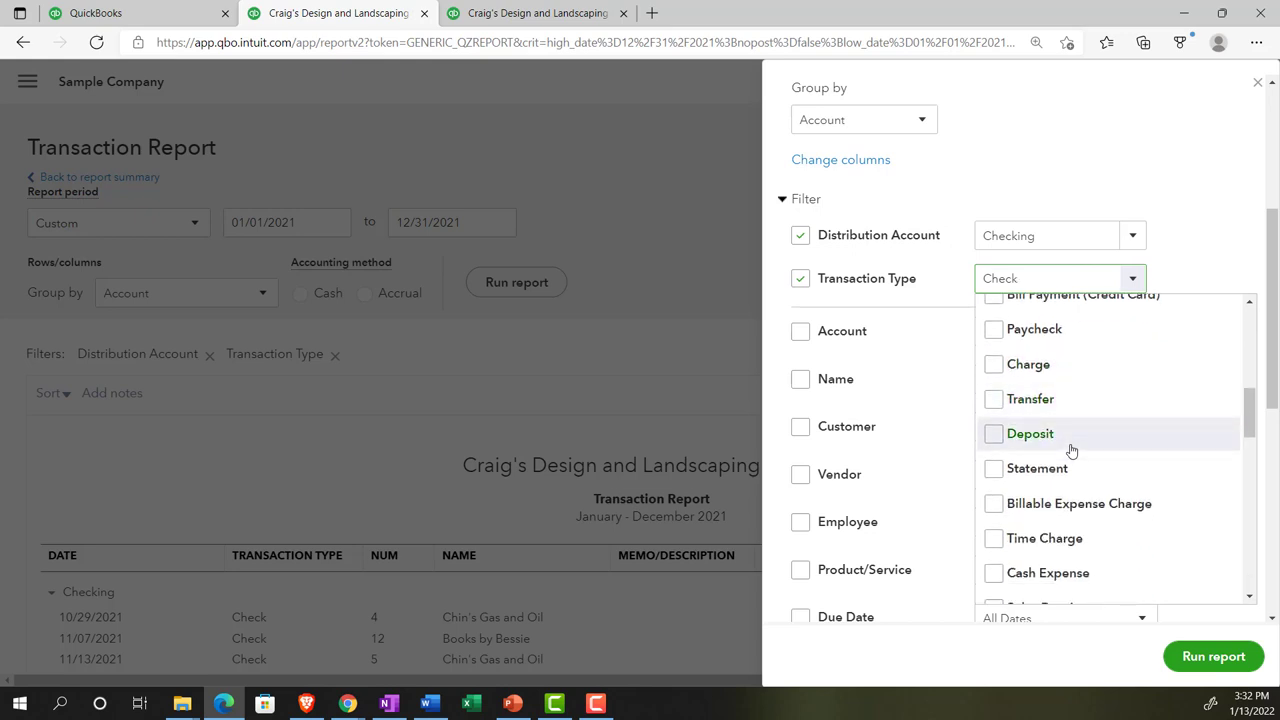
scroll(1071, 451, down, 2)
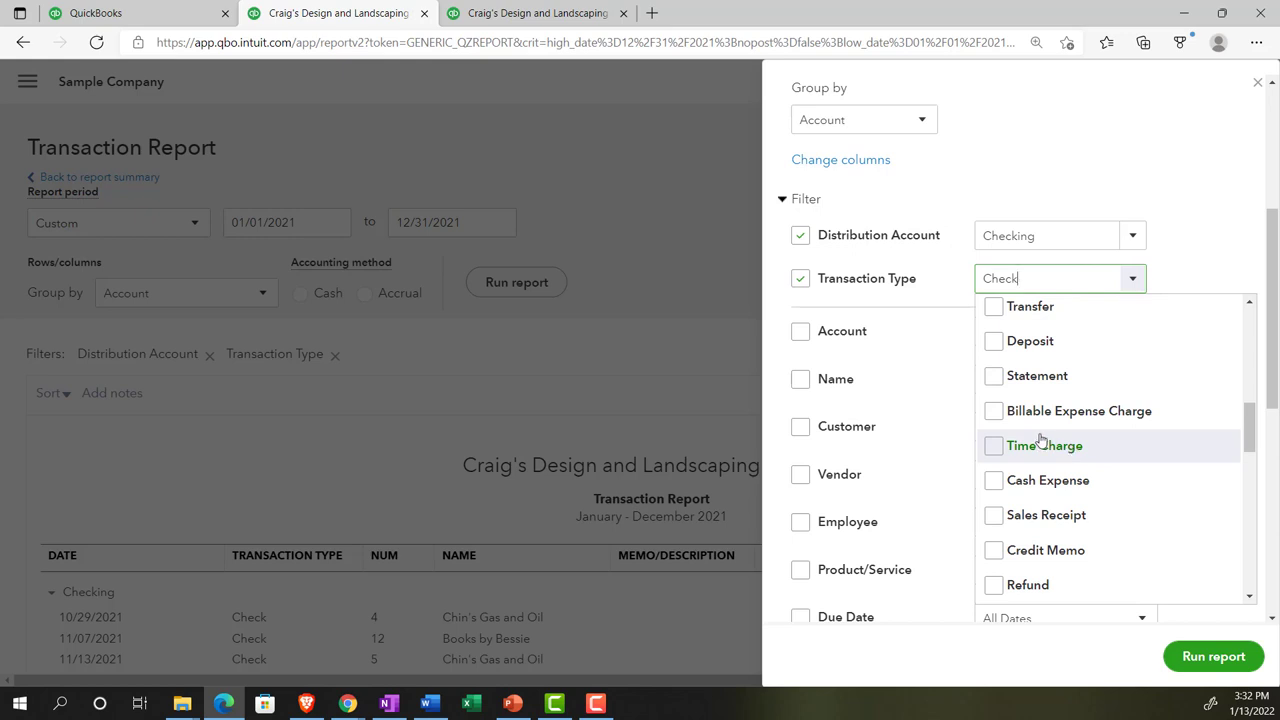
scroll(1040, 440, down, 1)
click(1010, 366)
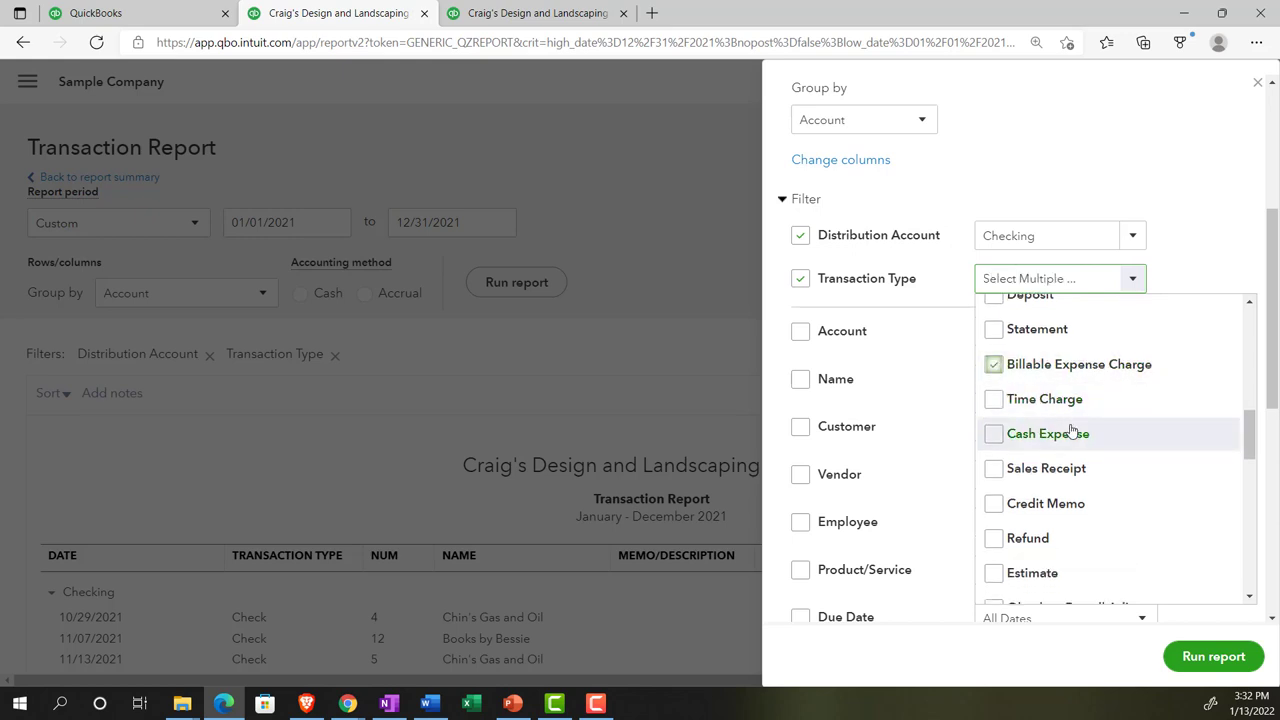
- Add the Expense type to the Transaction Type filter in the Checking report's customization
scroll(1133, 431, down, 4)
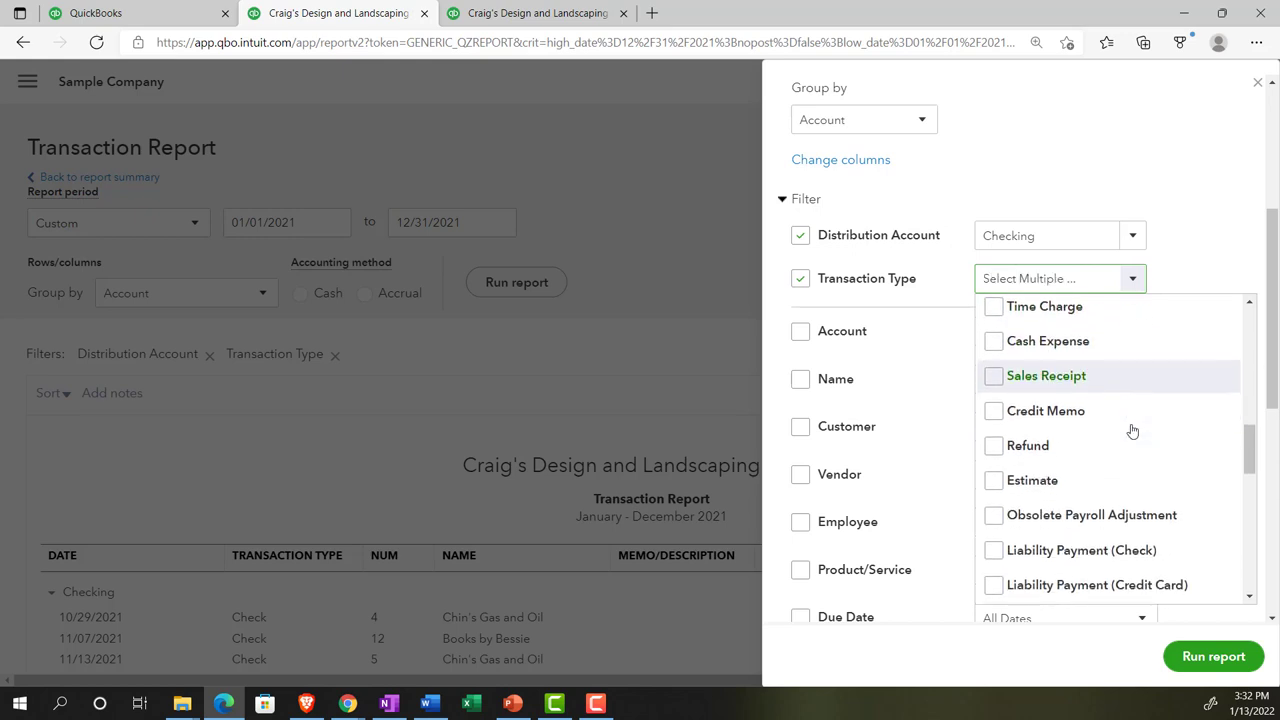
scroll(1133, 431, down, 5)
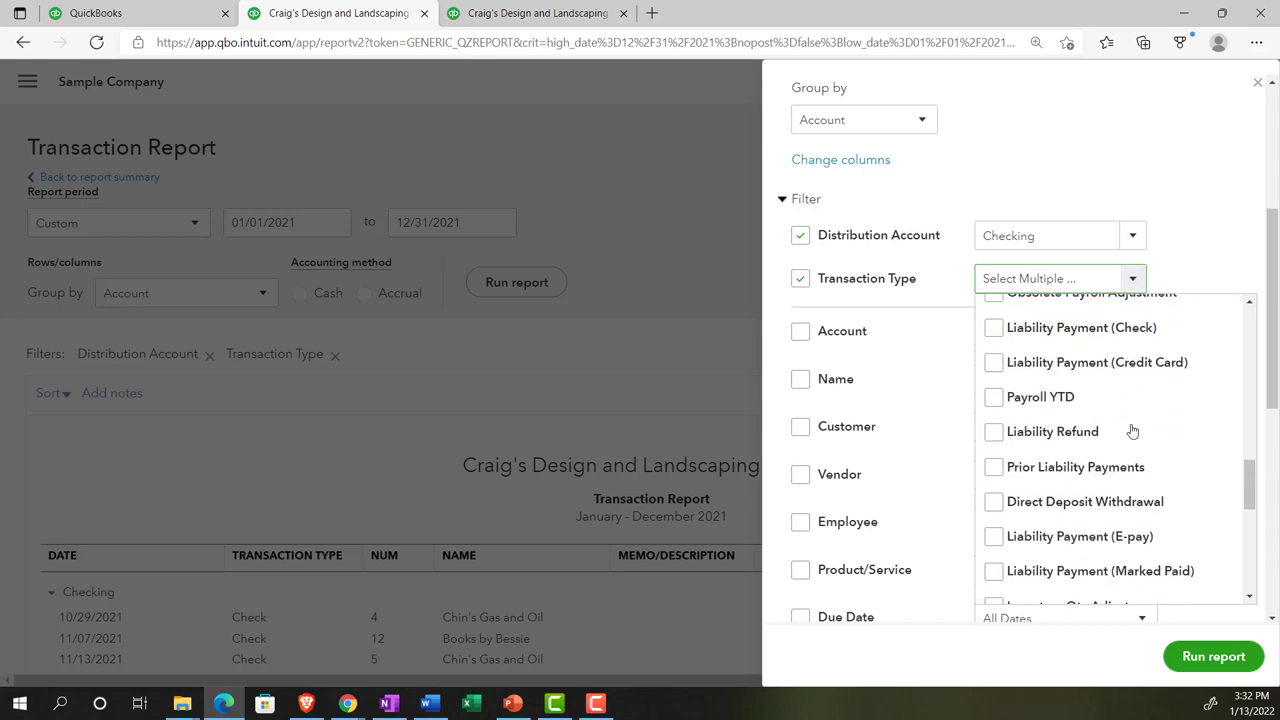
scroll(1133, 431, down, 3)
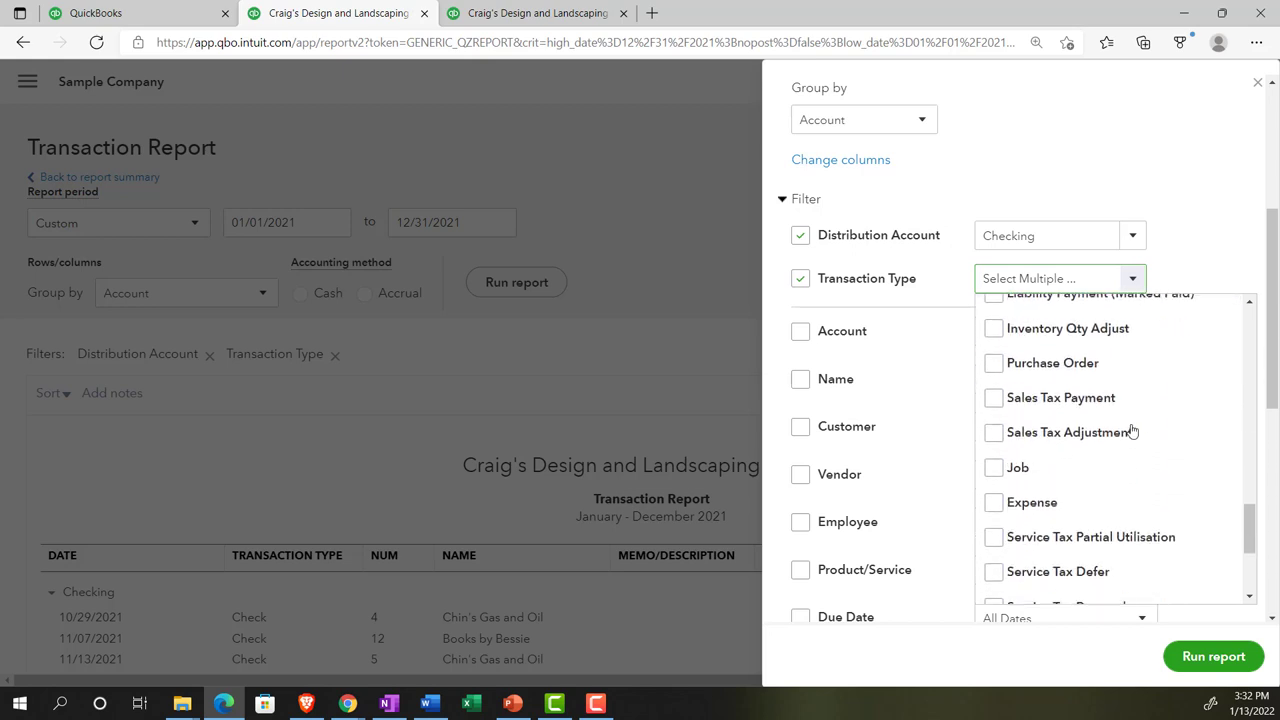
click(994, 493)
scroll(1057, 449, down, 3)
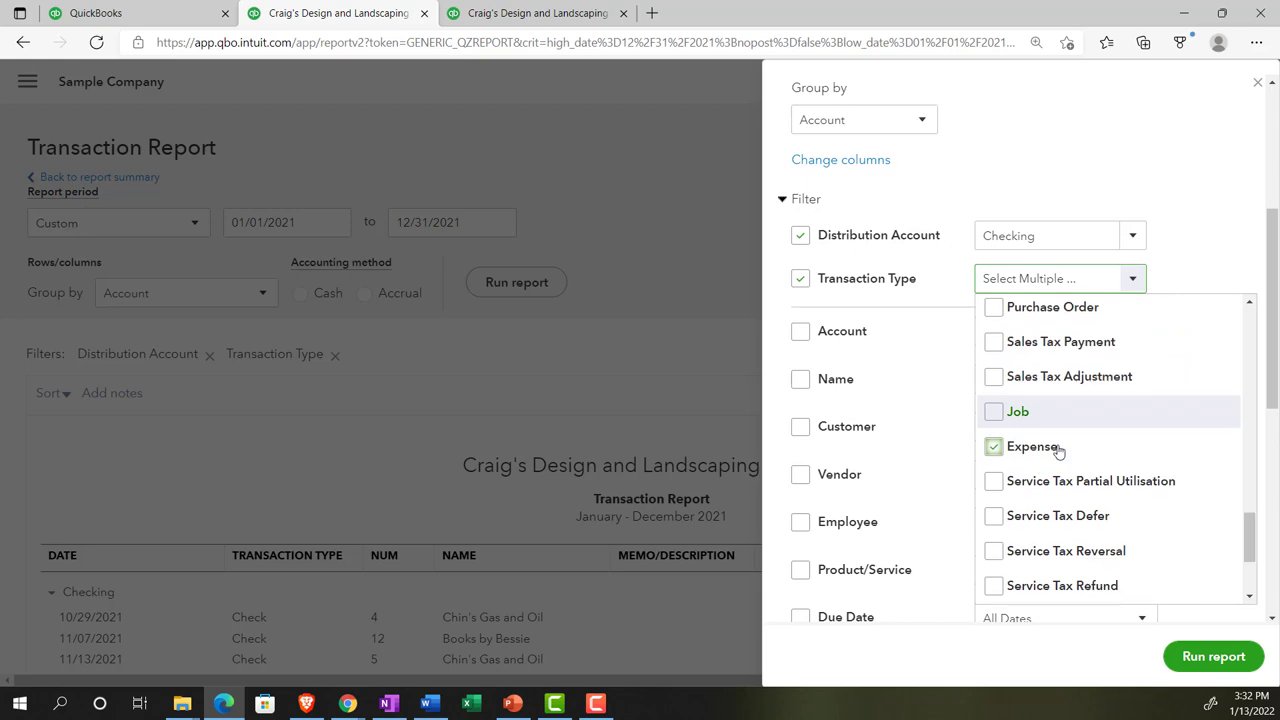
scroll(1059, 449, down, 2)
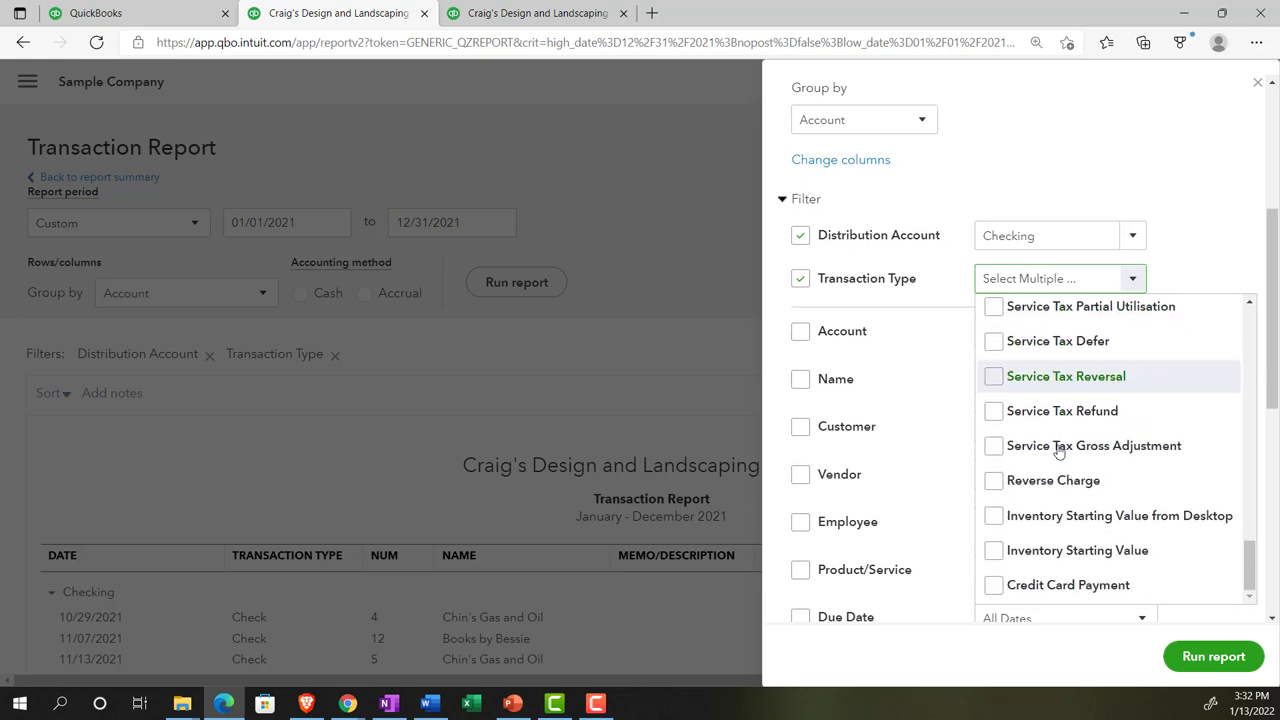
- Add Bill Payment (Check) and Bill Payment (Credit Card) to the Transaction Type filter, run the report, and review its transactions
scroll(1059, 449, up, 17)
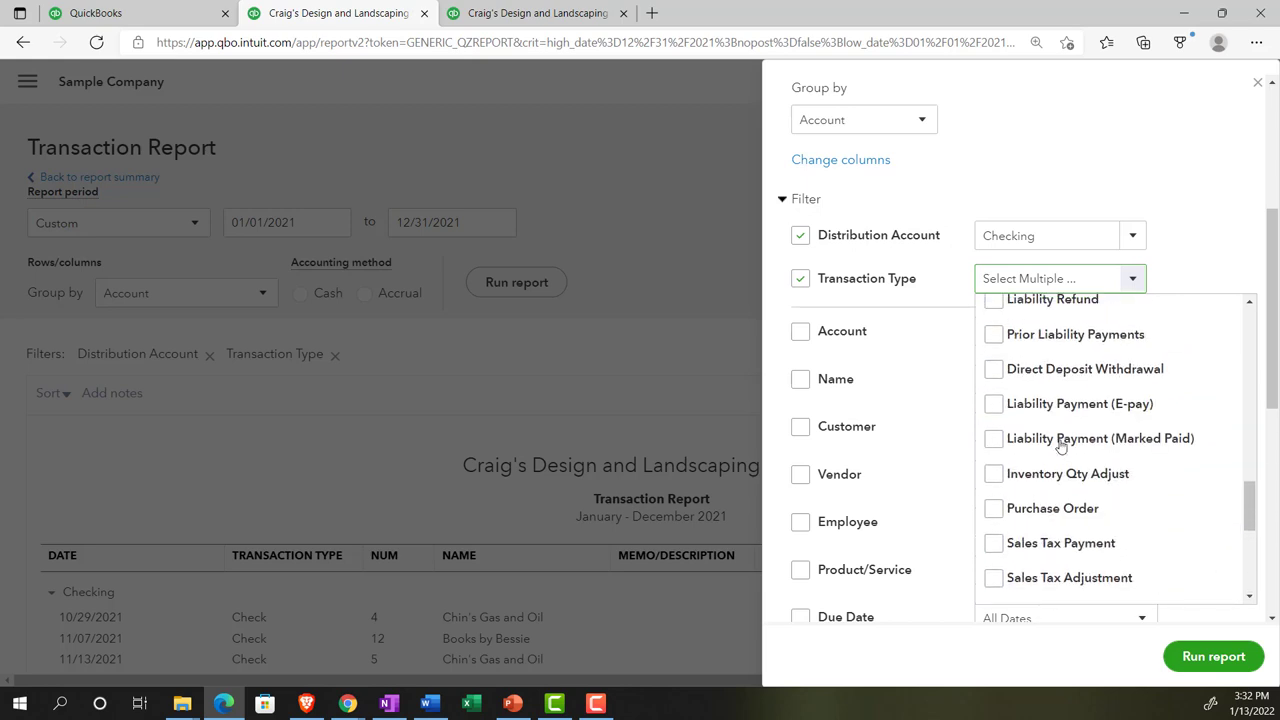
scroll(1060, 445, up, 7)
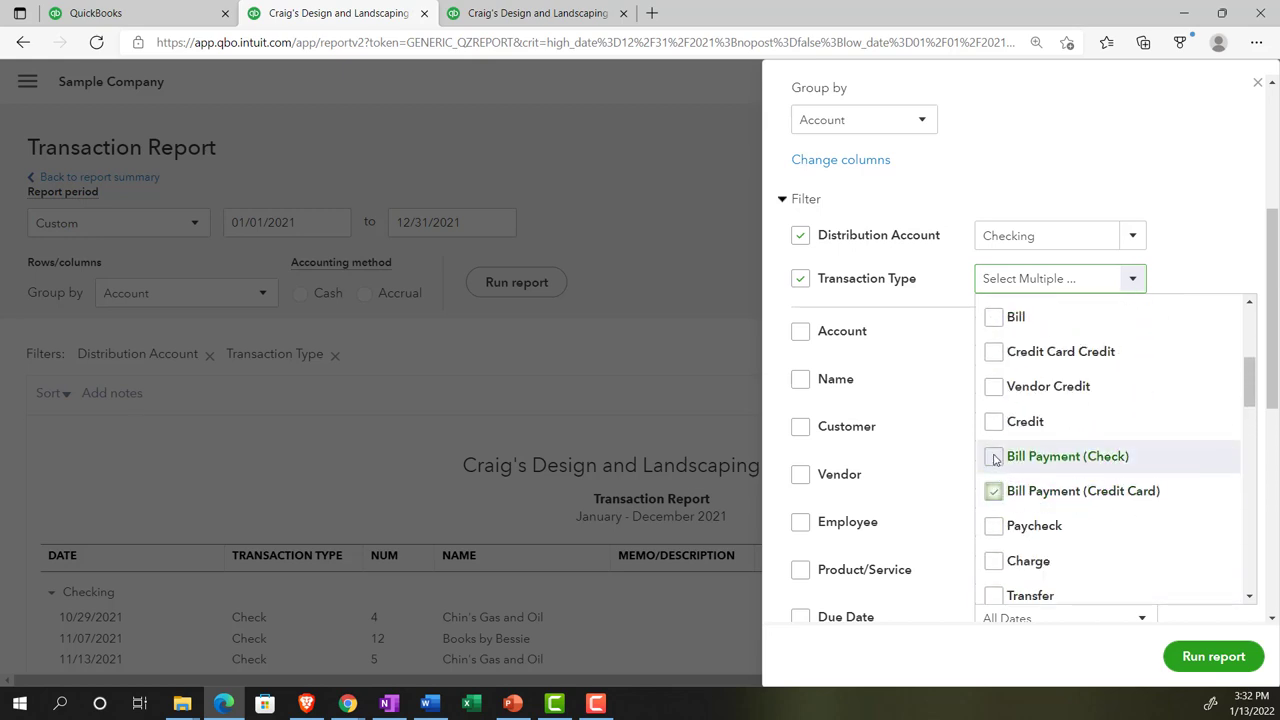
click(995, 458)
click(1209, 655)
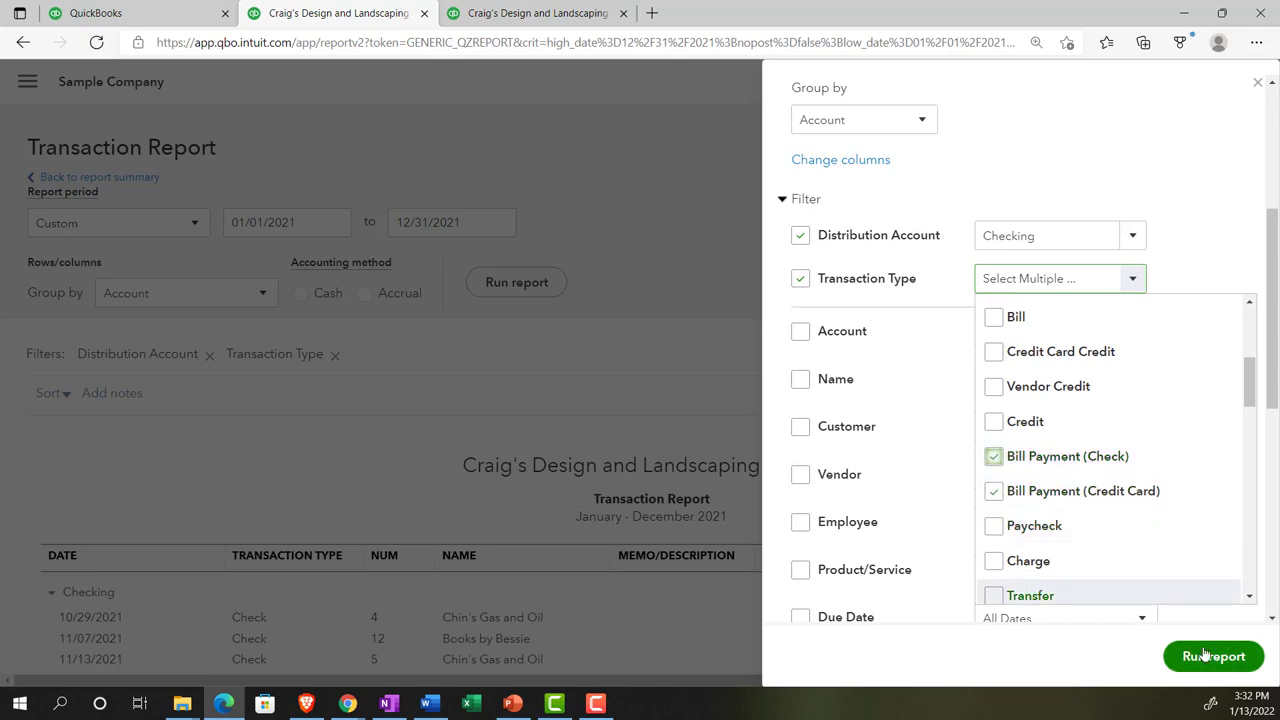
scroll(840, 478, down, 2)
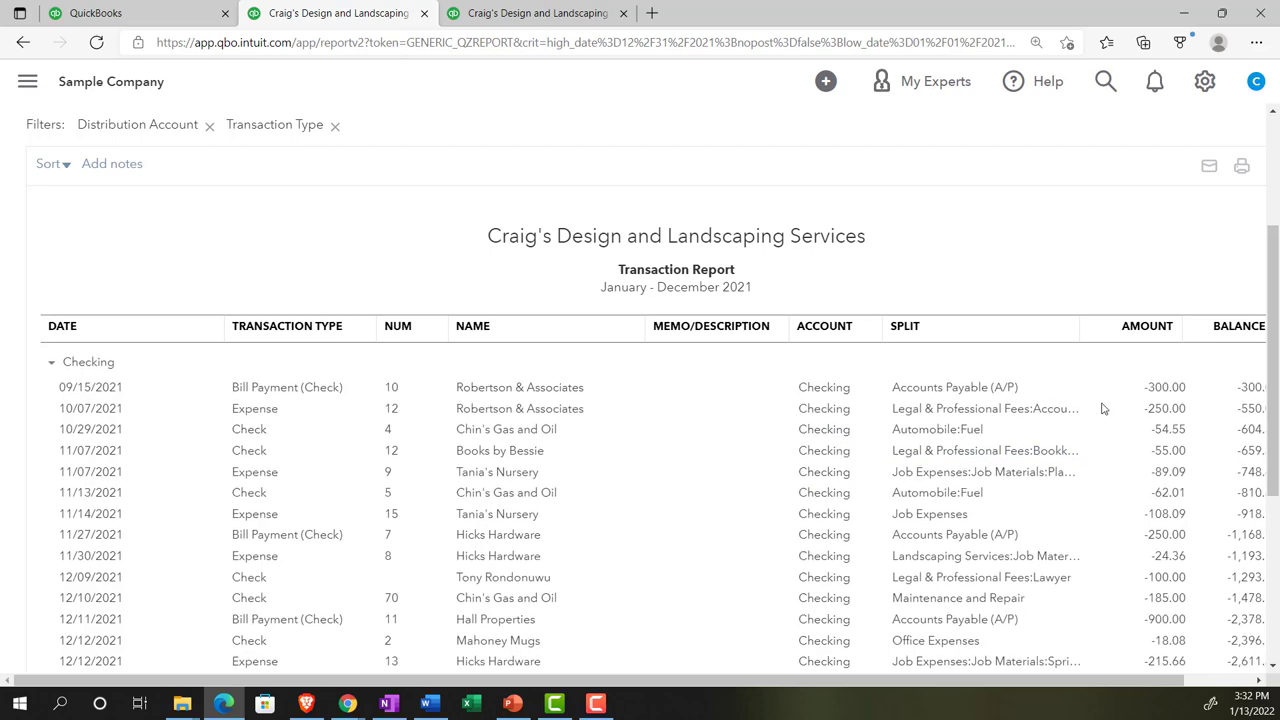
scroll(1215, 402, down, 1)
scroll(1117, 425, down, 3)
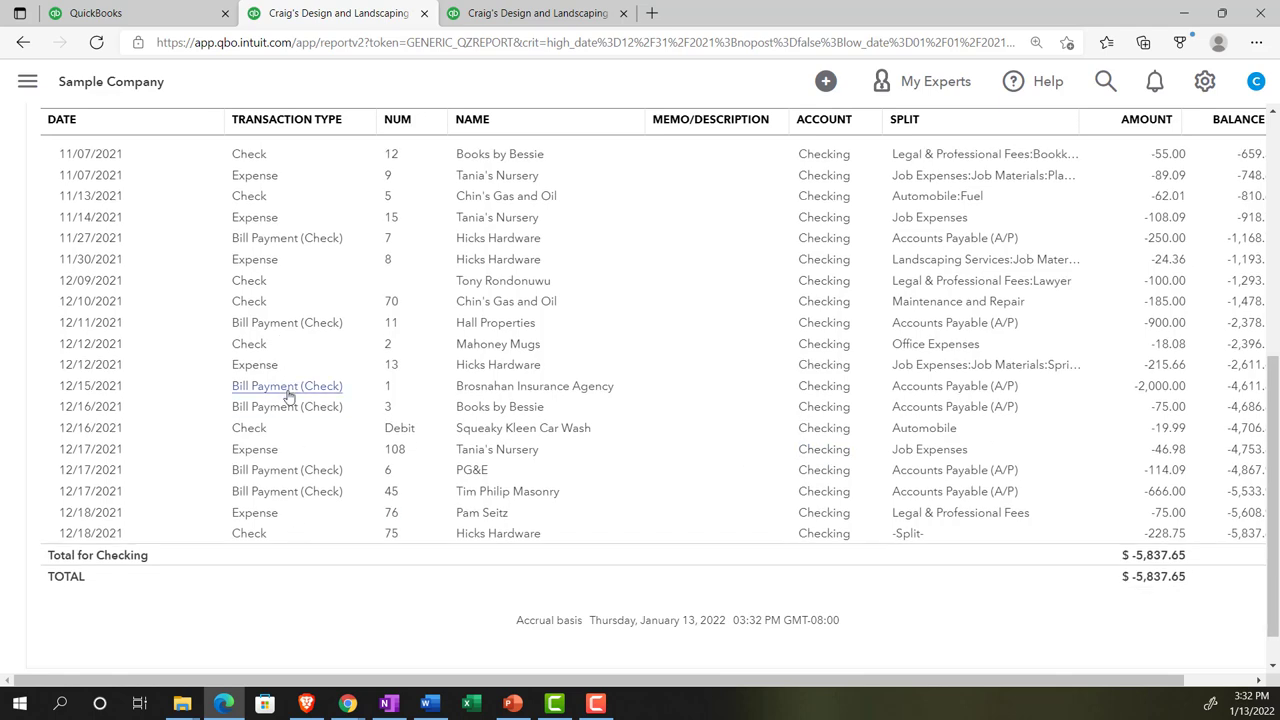
- Reopen the transaction report's customization, reset Transaction Type to All, and disable that filter
scroll(288, 397, up, 4)
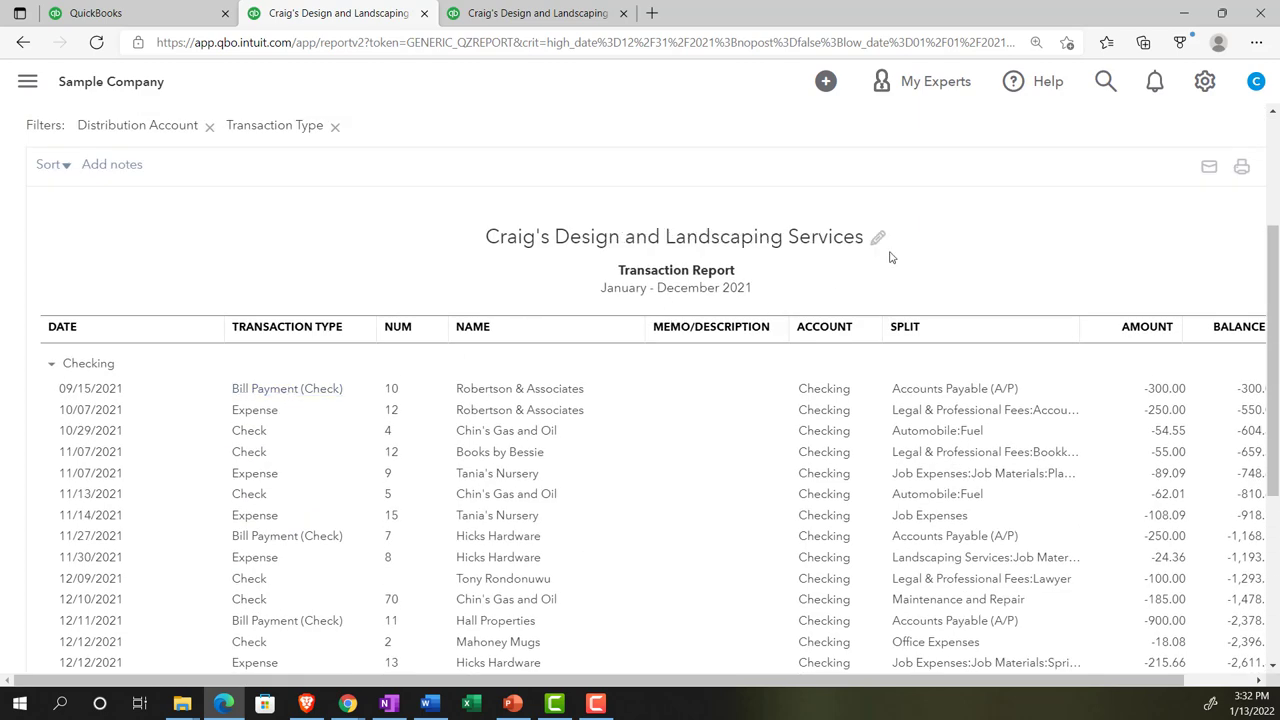
scroll(1143, 209, up, 3)
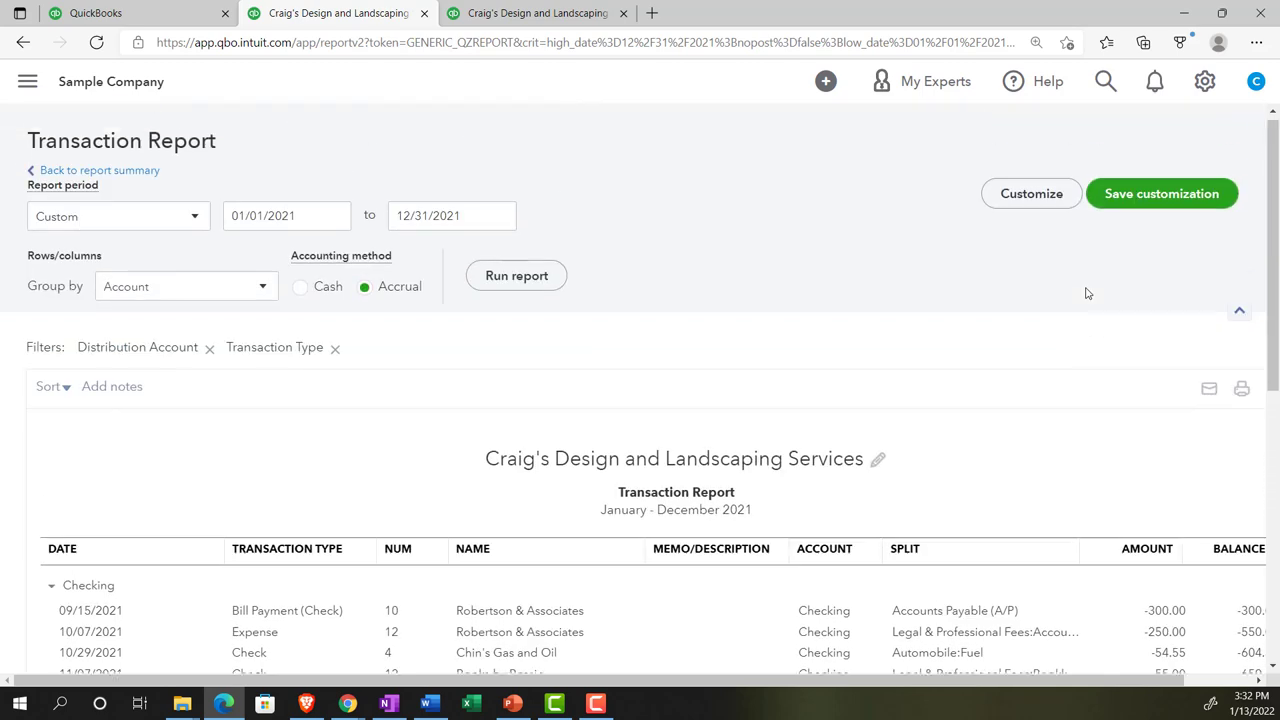
click(1037, 208)
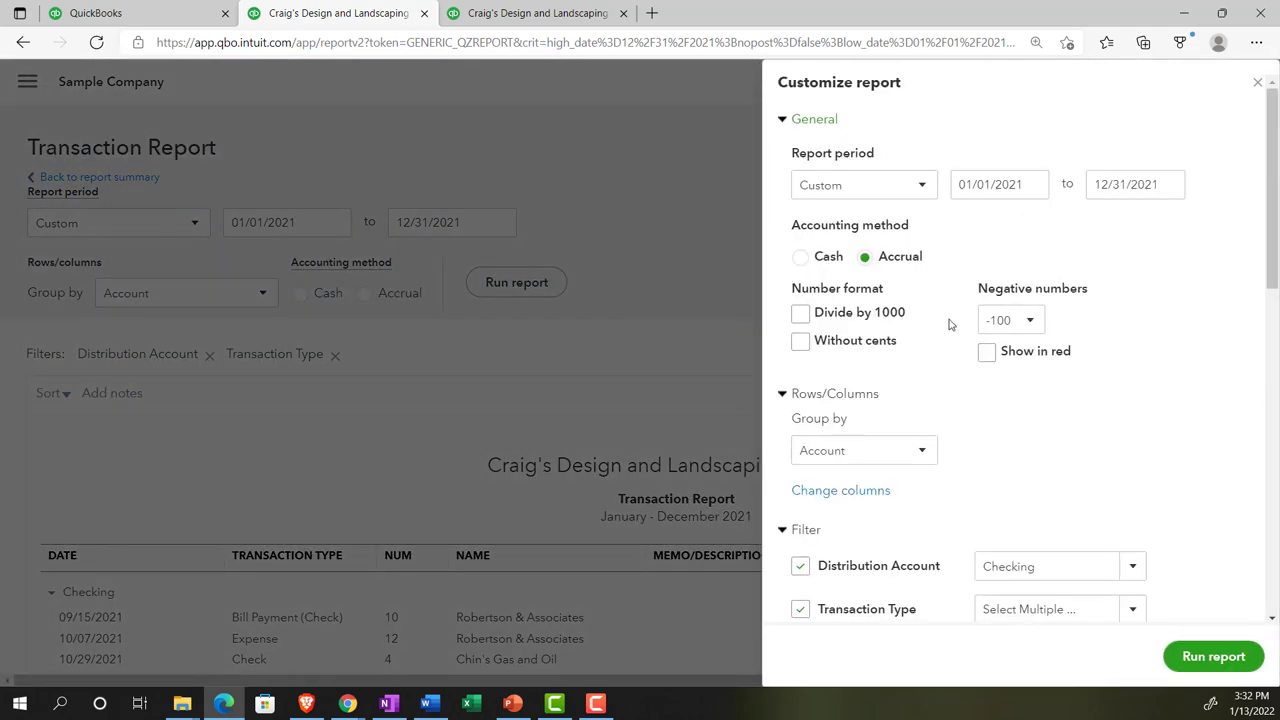
scroll(949, 323, down, 3)
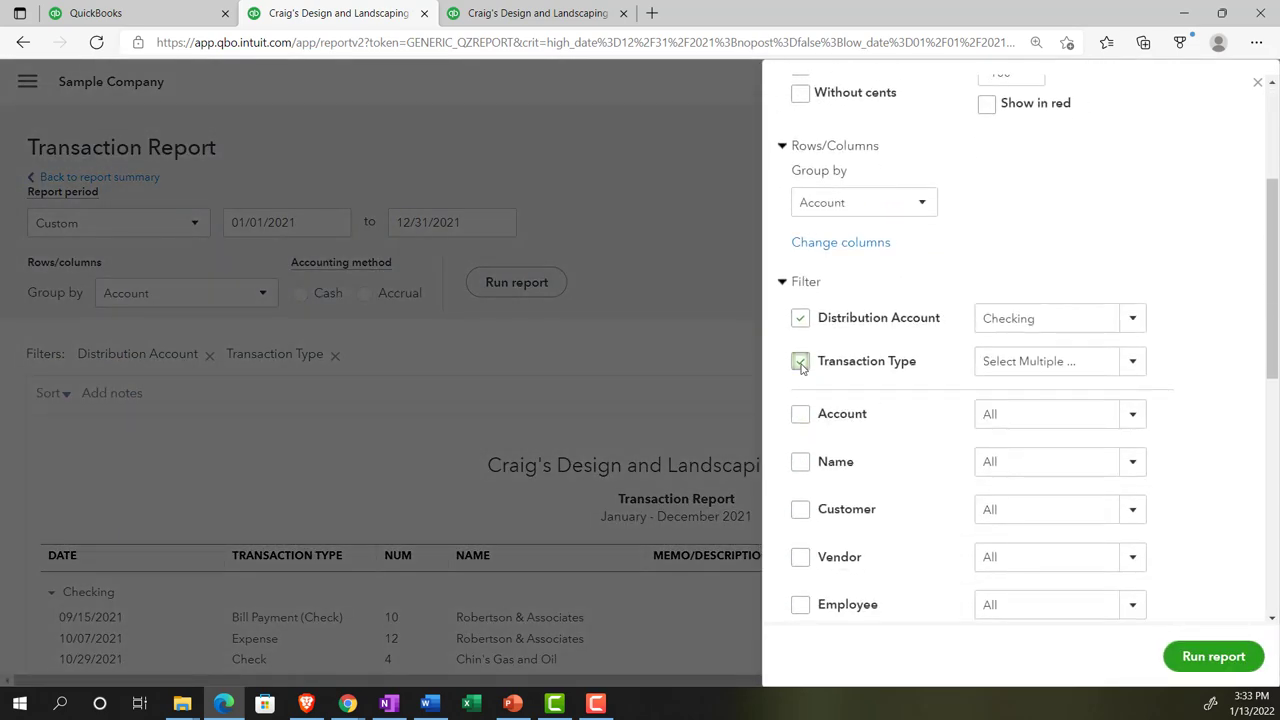
click(1137, 363)
scroll(1051, 430, up, 2)
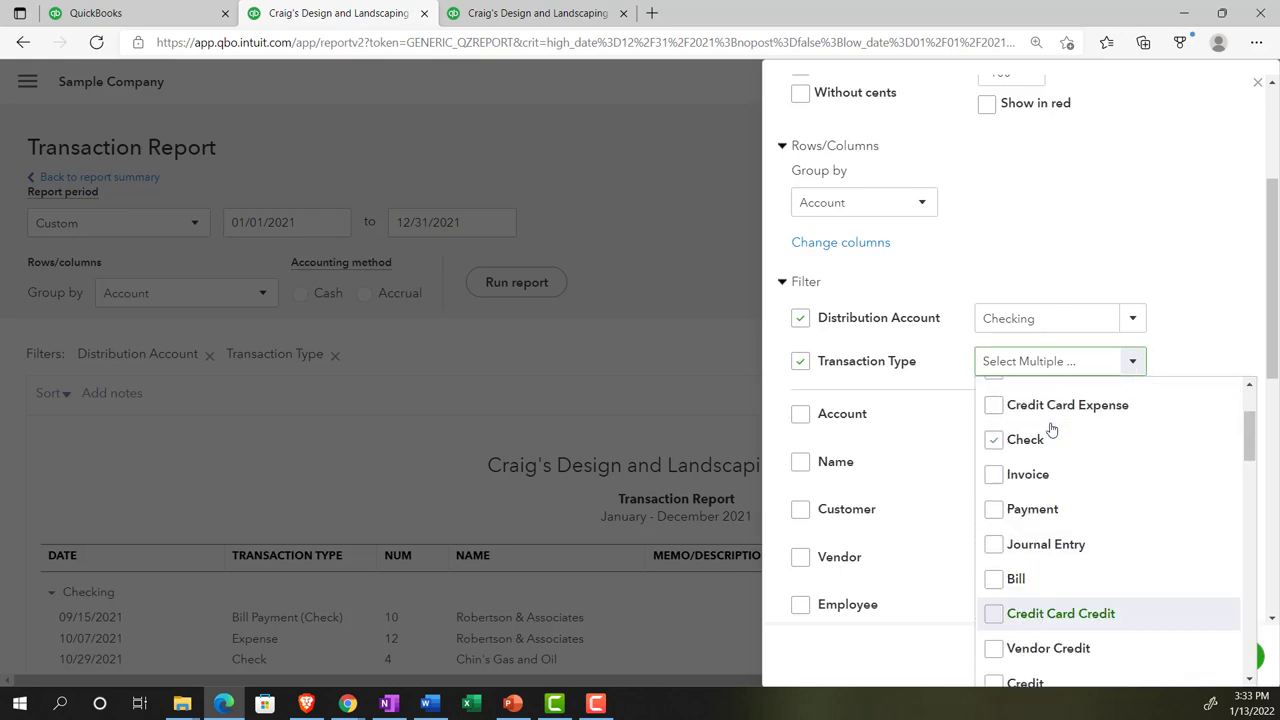
scroll(1049, 429, up, 2)
click(993, 393)
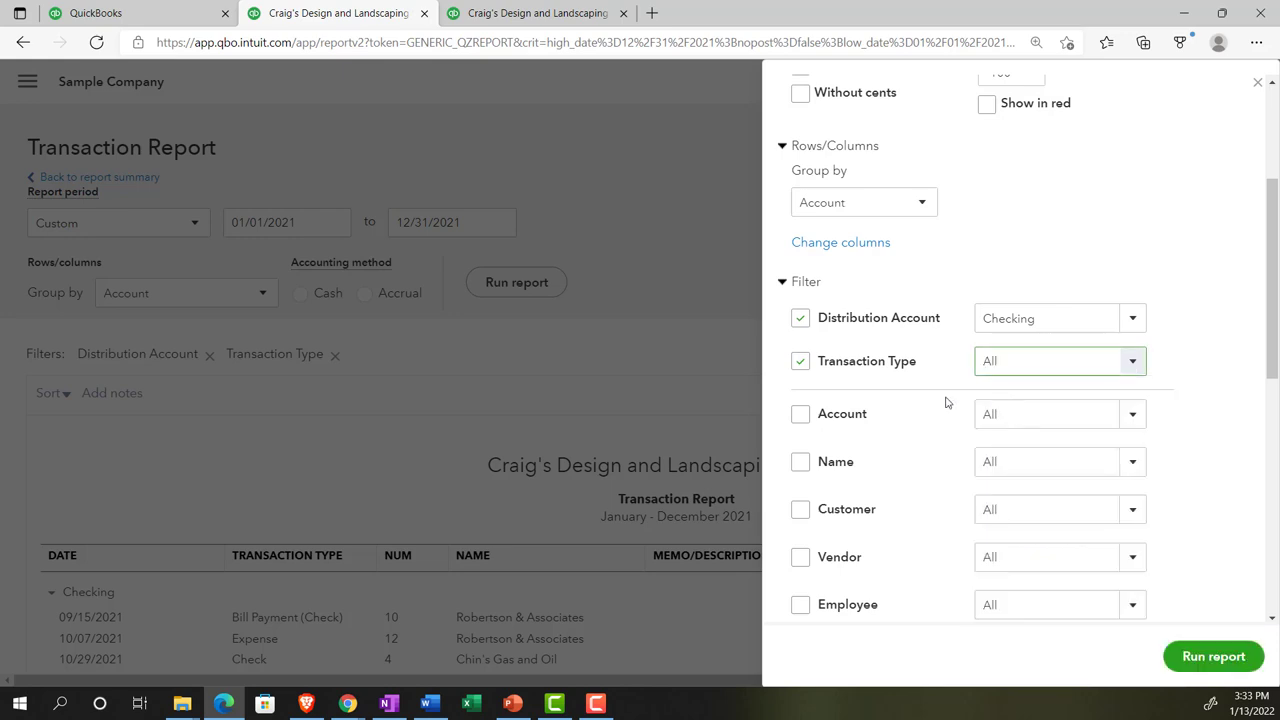
click(800, 365)
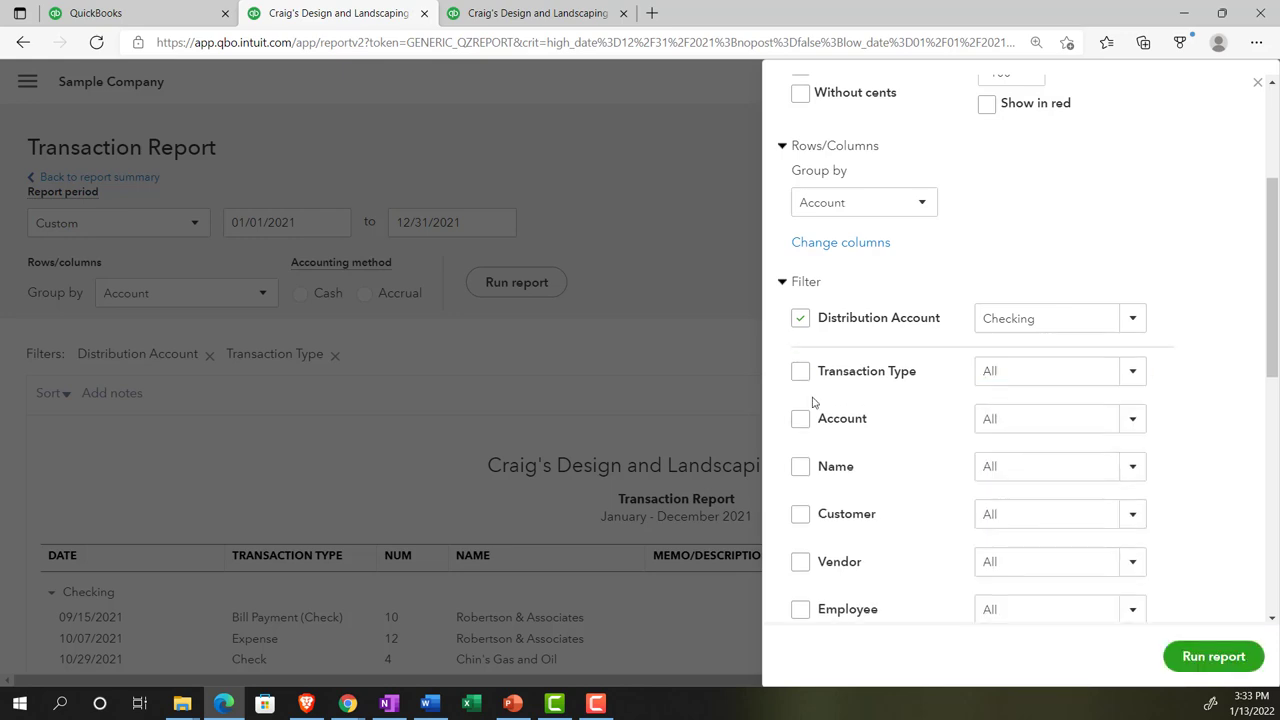
- Examine the remaining filter options, including the Name choices, date, paid status and amount filters, and close the customization without running the report
scroll(812, 402, down, 1)
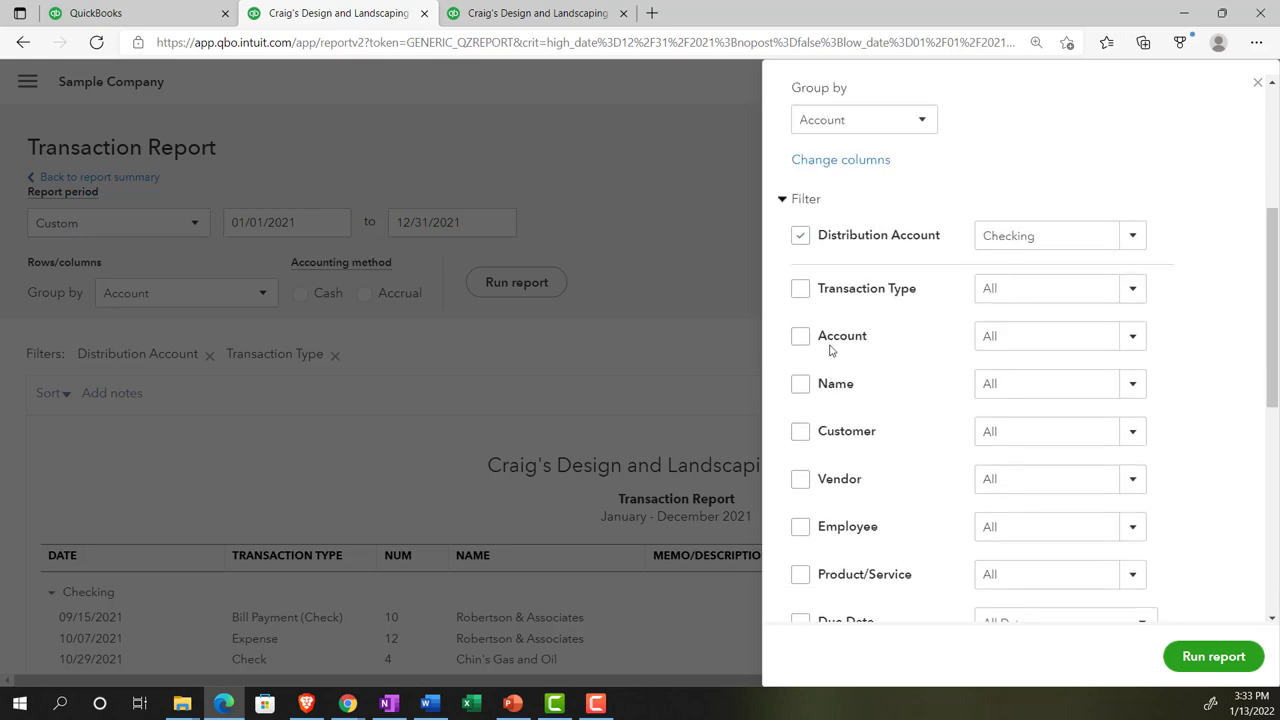
scroll(1151, 386, down, 1)
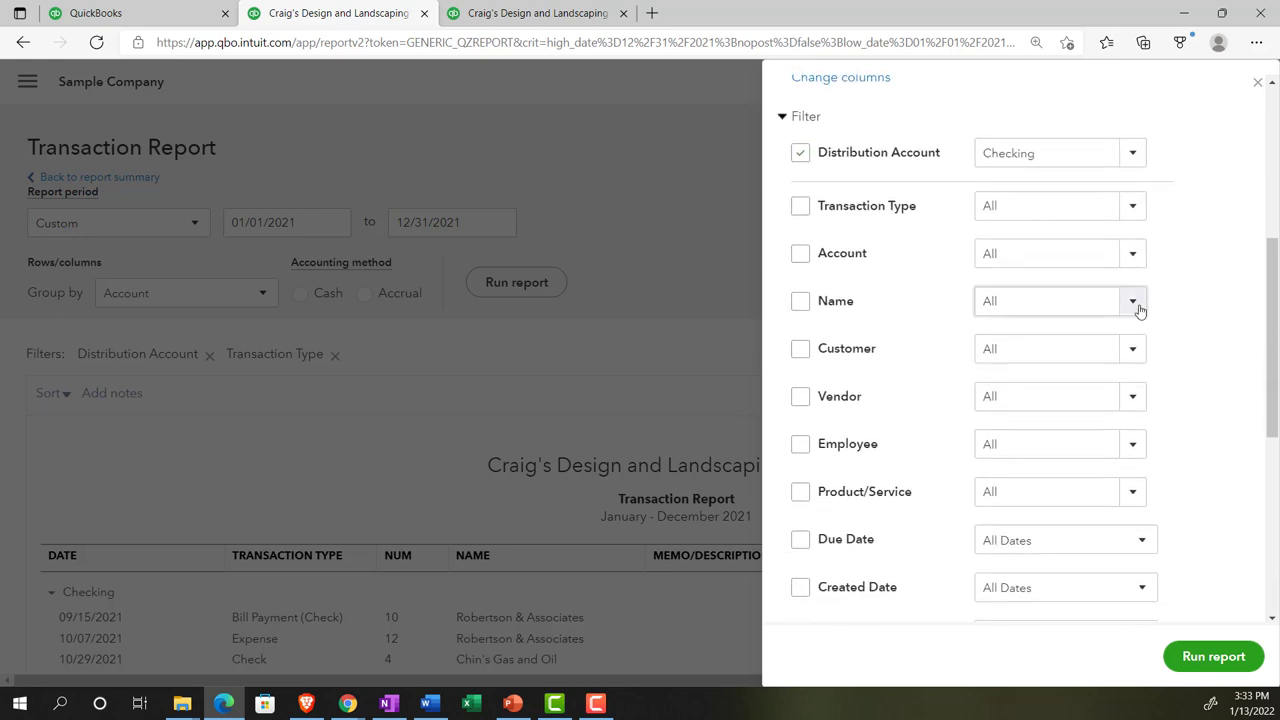
click(1138, 309)
scroll(1008, 440, down, 1)
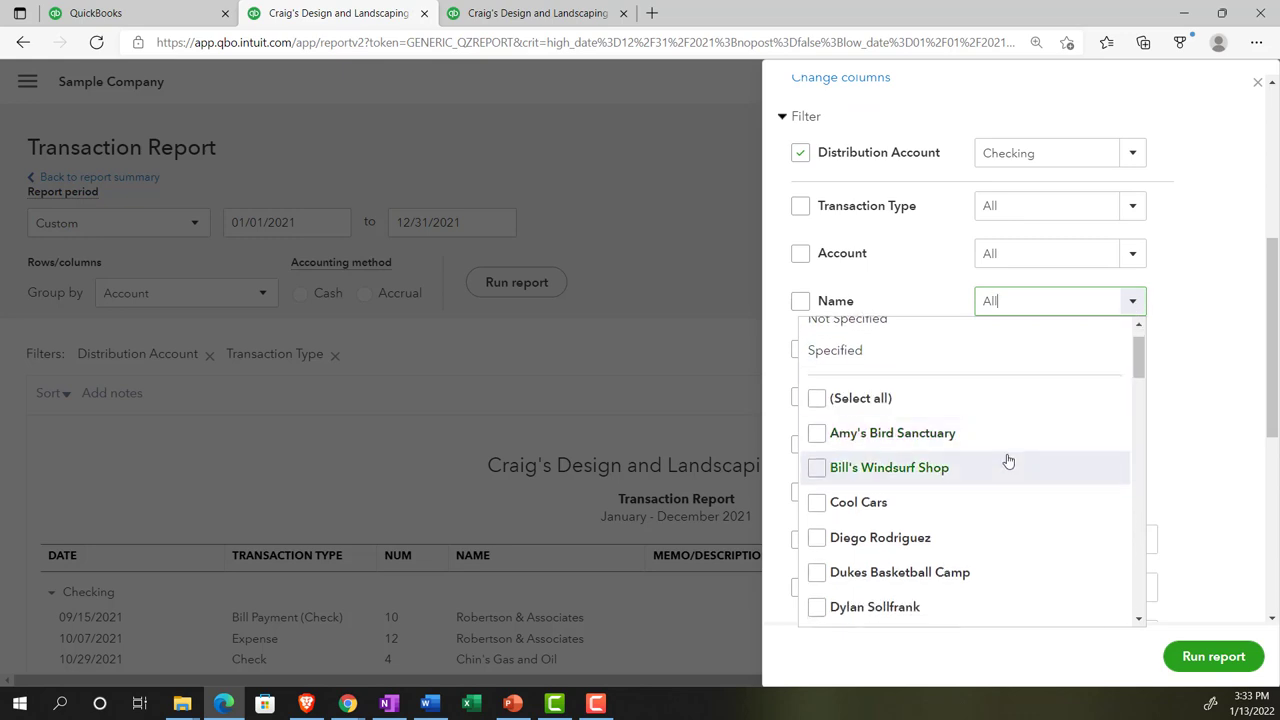
scroll(1008, 460, down, 1)
click(1200, 303)
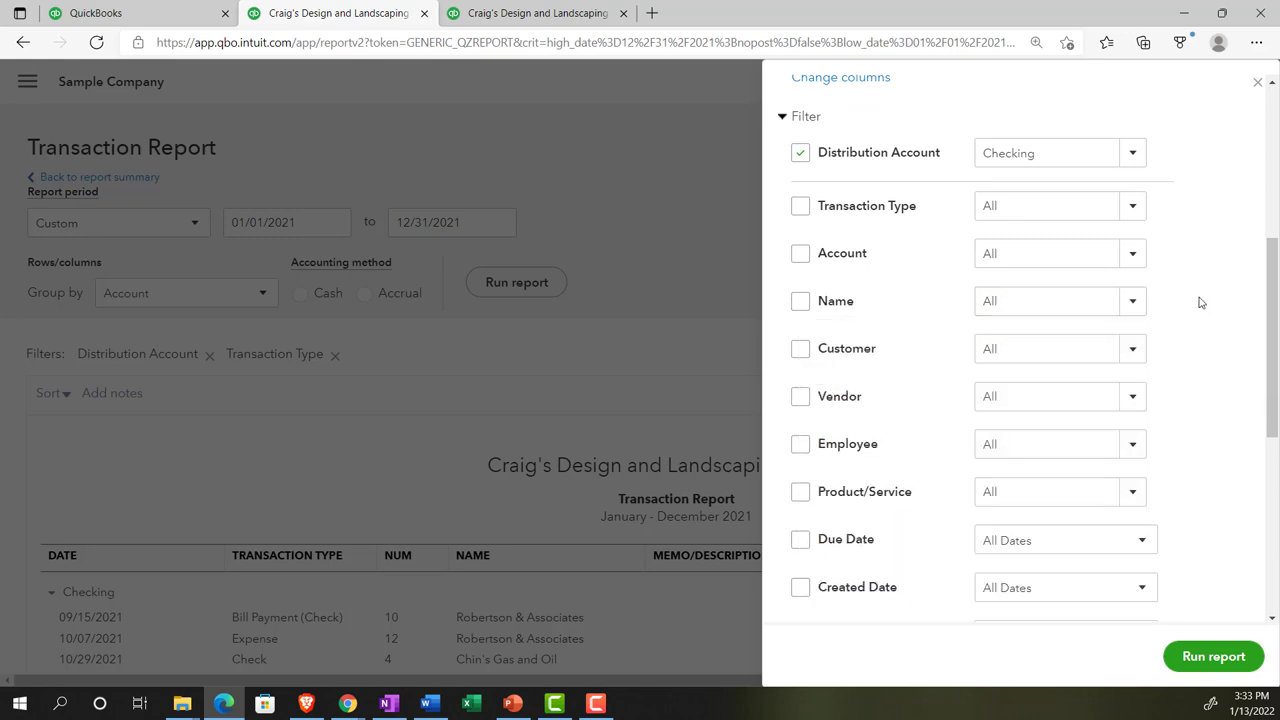
scroll(1201, 304, down, 1)
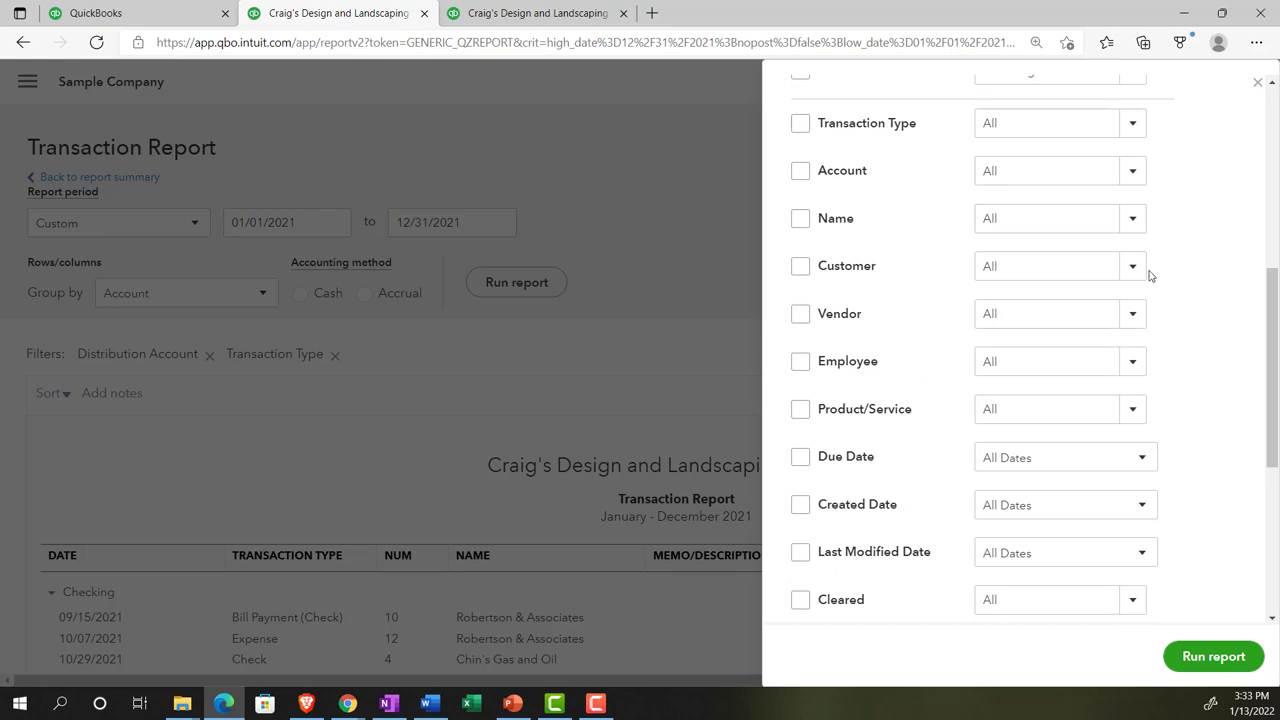
scroll(1158, 311, down, 2)
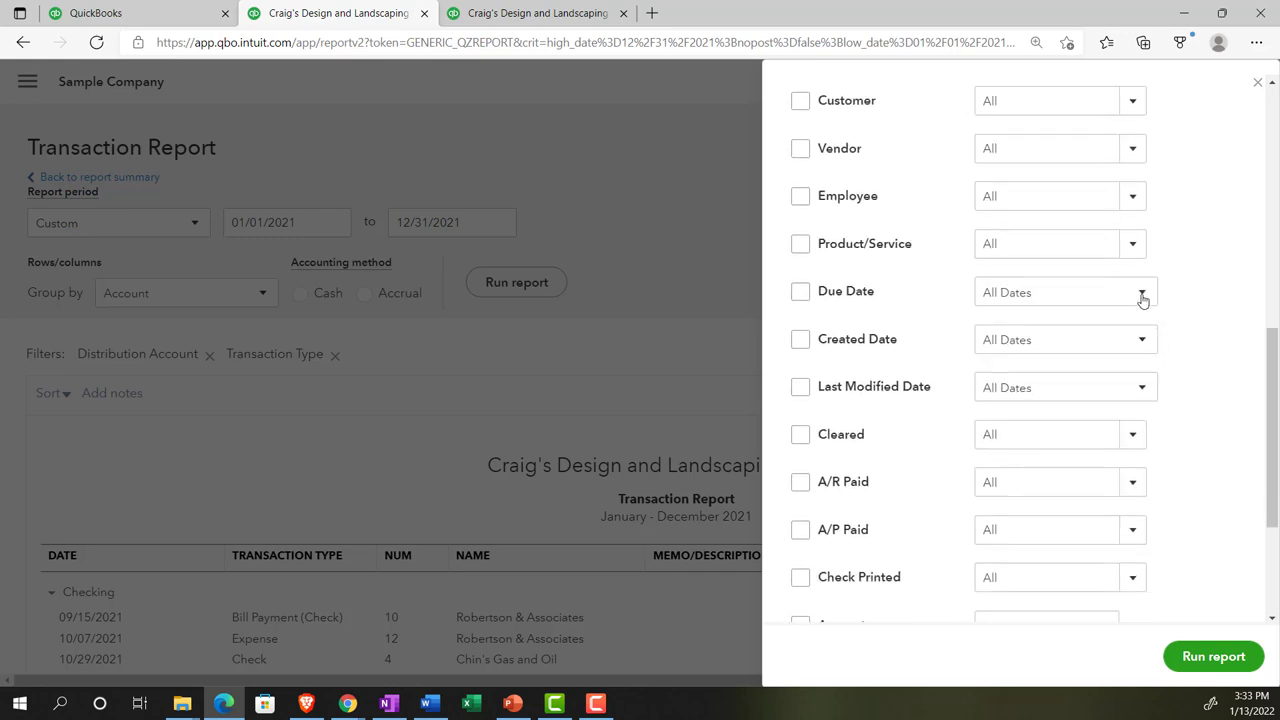
scroll(1142, 300, down, 1)
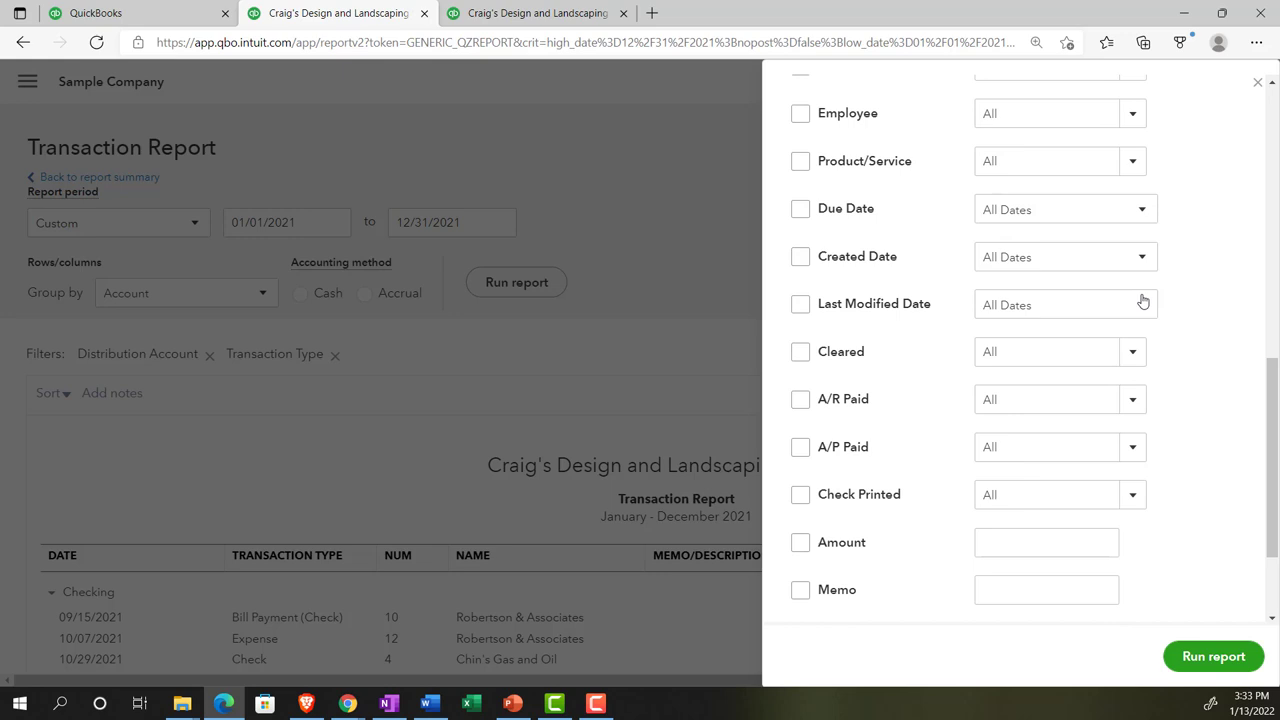
scroll(930, 368, down, 1)
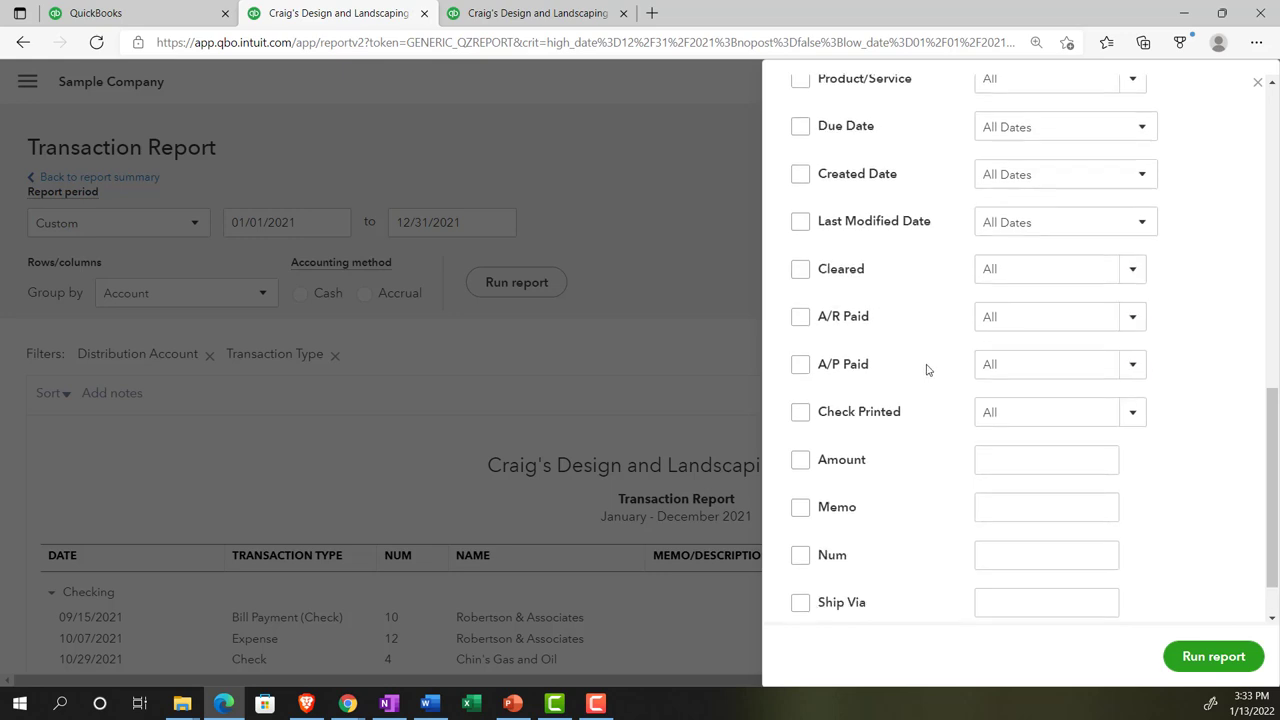
scroll(925, 365, down, 1)
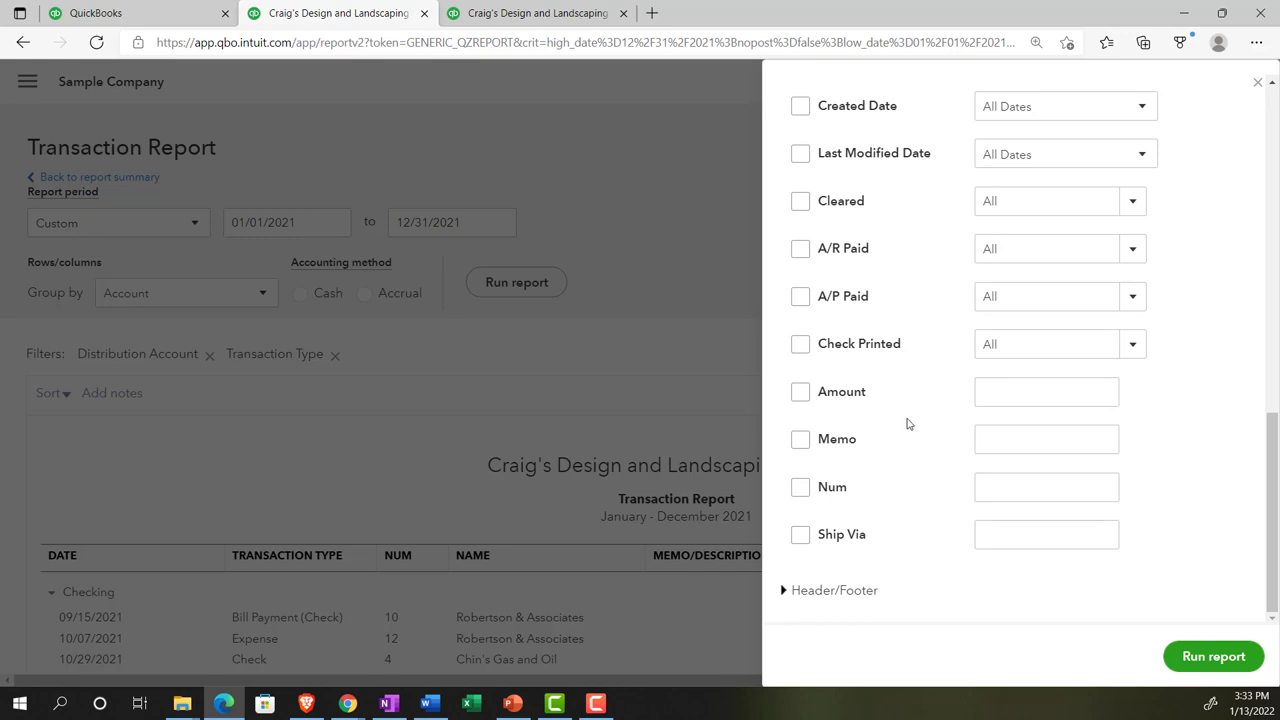
click(1258, 85)
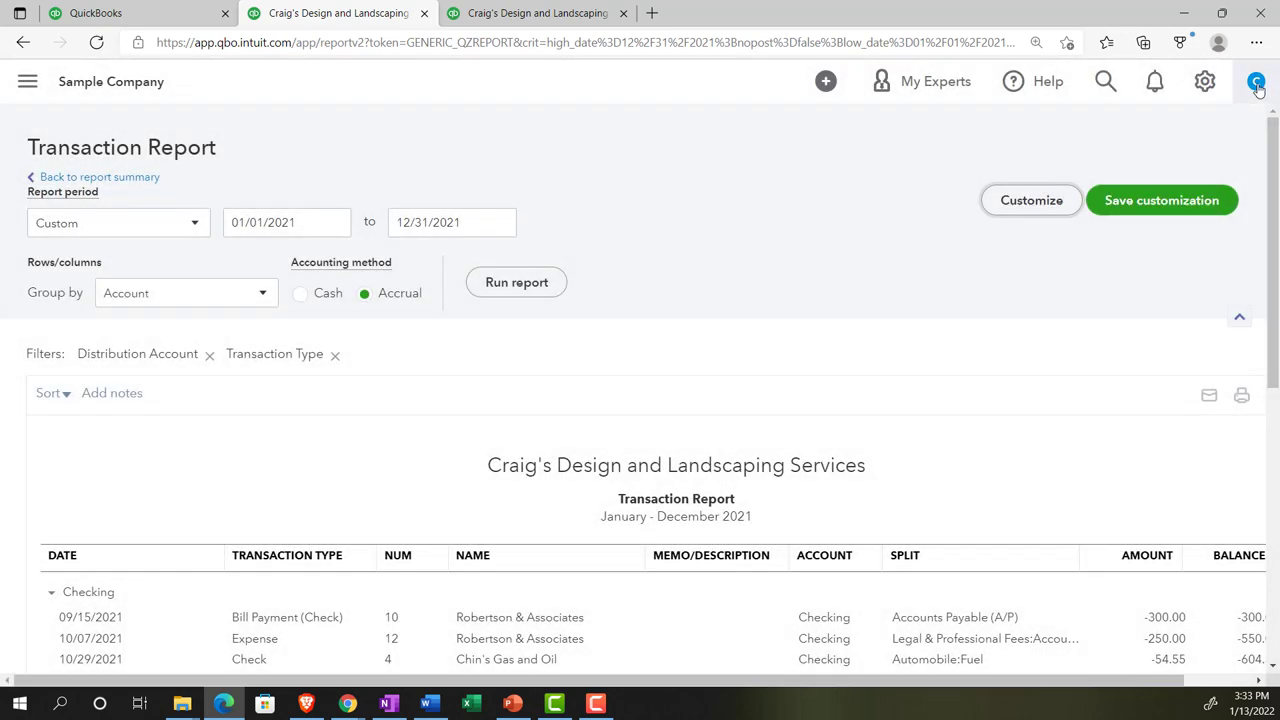
- Switch to the QuickBooks home page, open the Reports list, and collapse the navigation sidebar
click(166, 13)
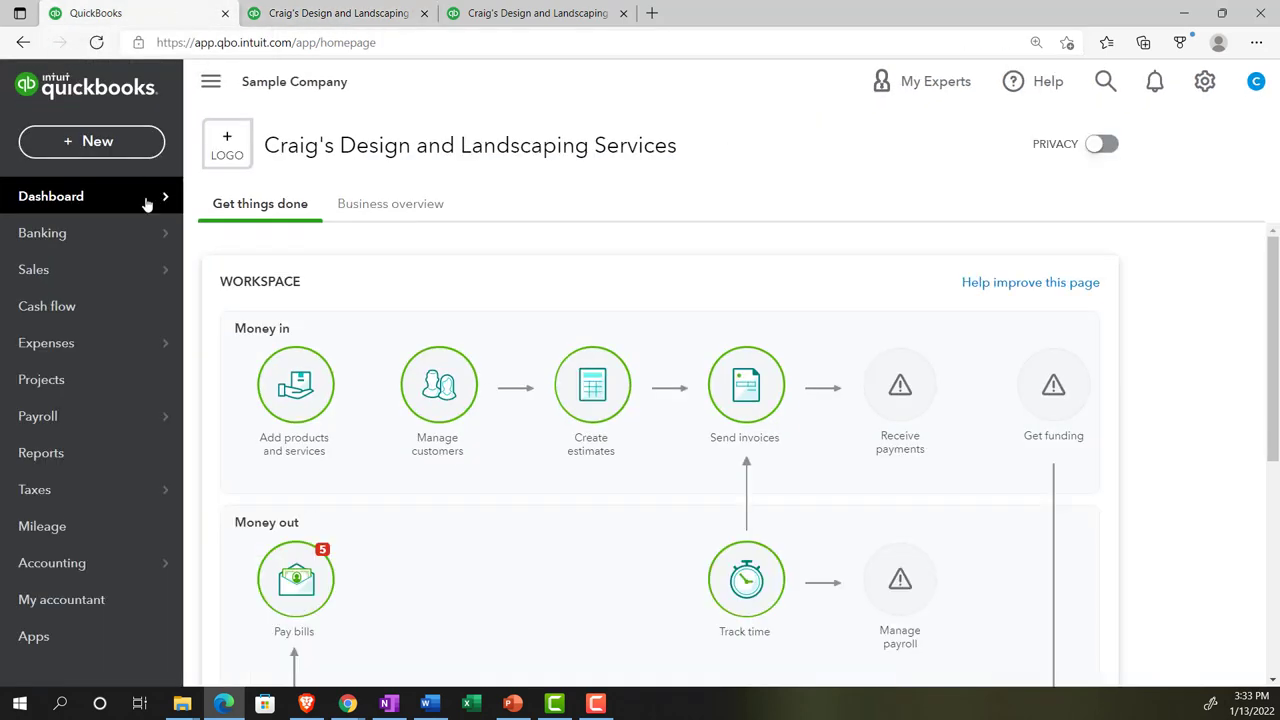
mouse_move(104, 360)
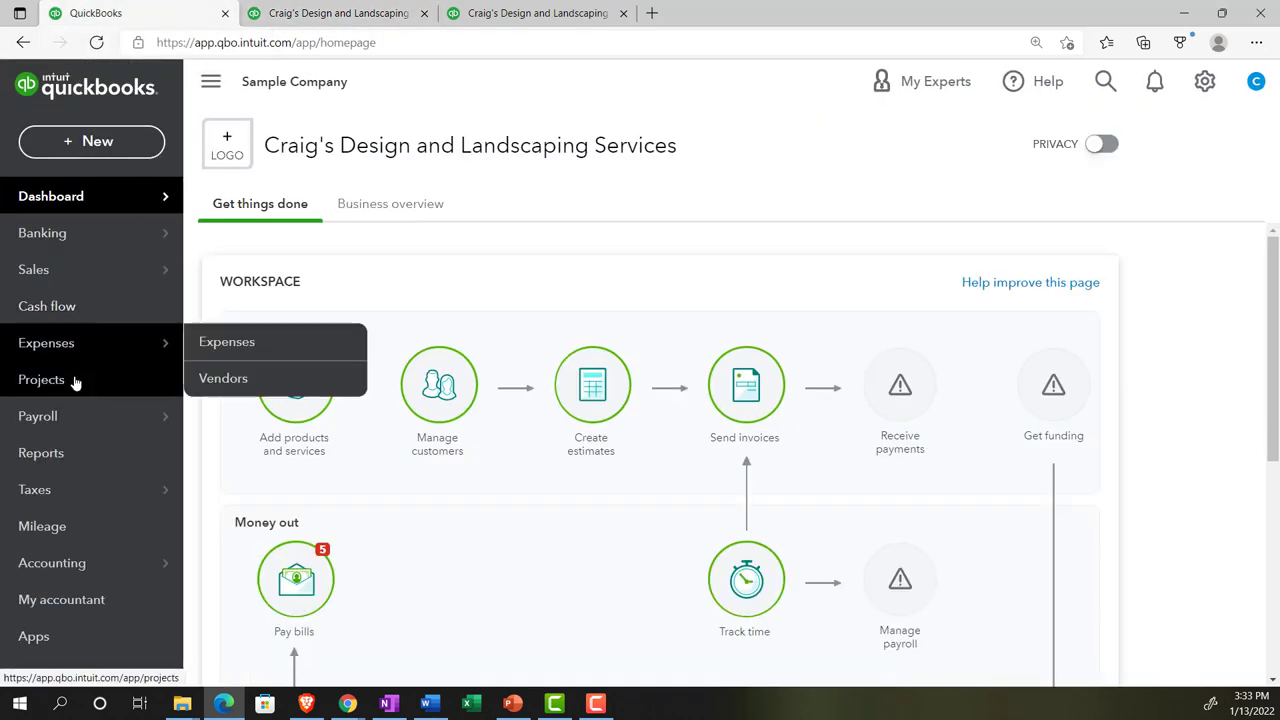
mouse_move(68, 410)
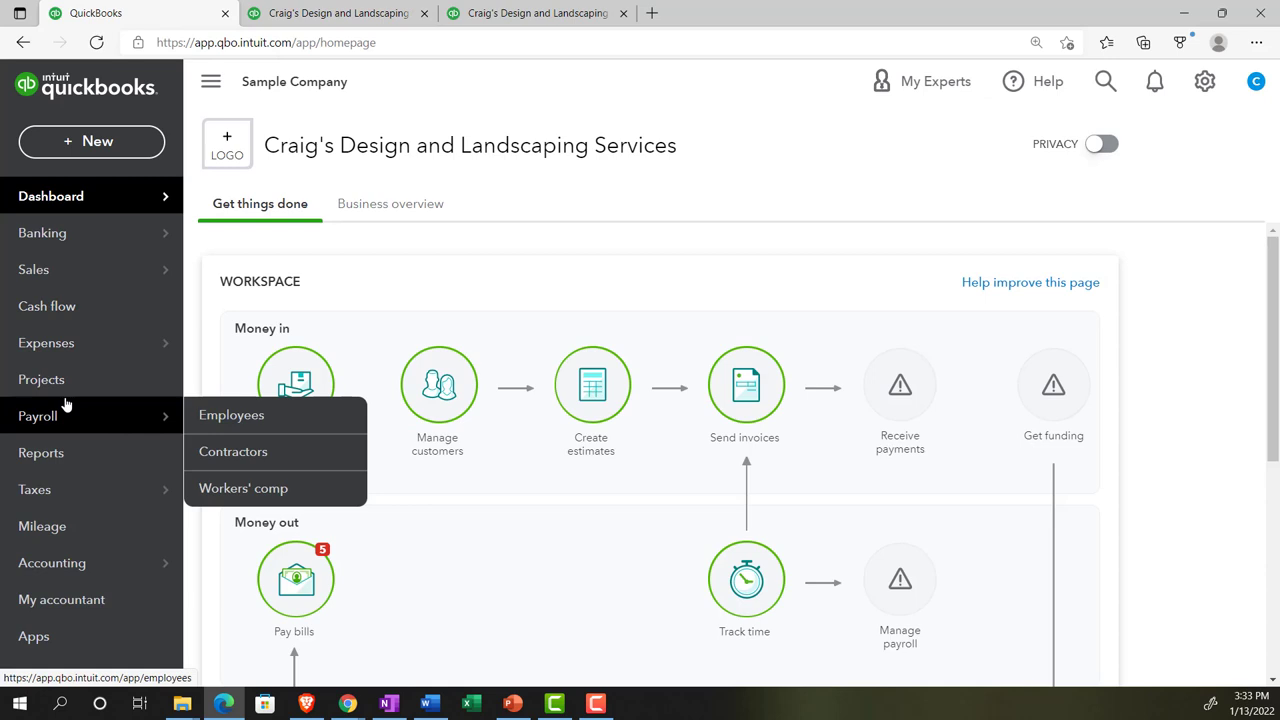
click(57, 458)
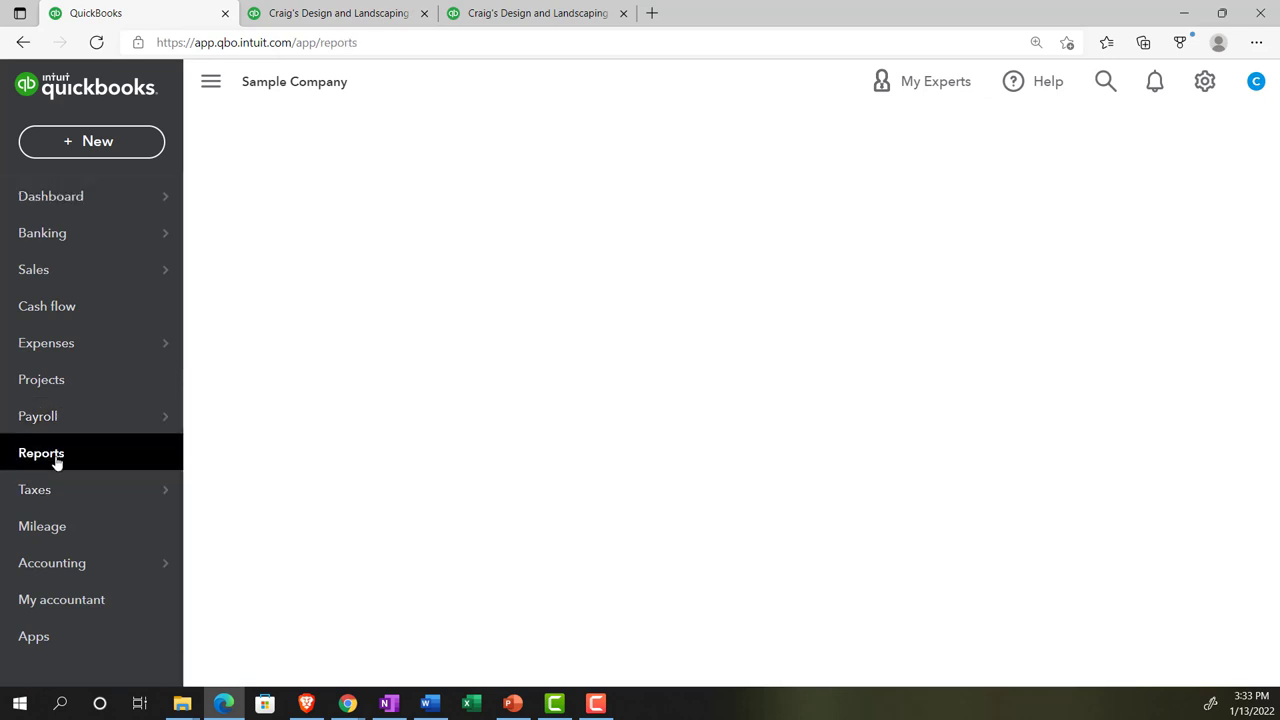
click(212, 82)
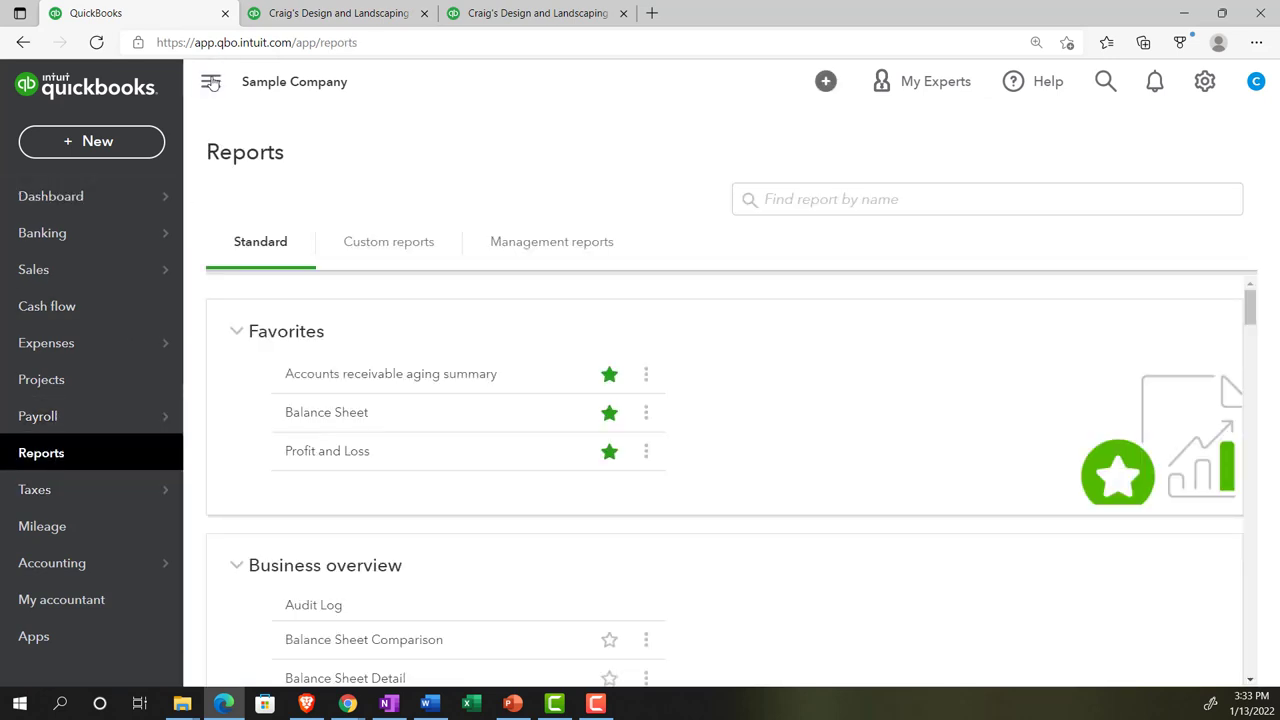
- Open the Transaction List by Date report from the For my accountant reports
scroll(472, 437, down, 8)
scroll(474, 438, down, 15)
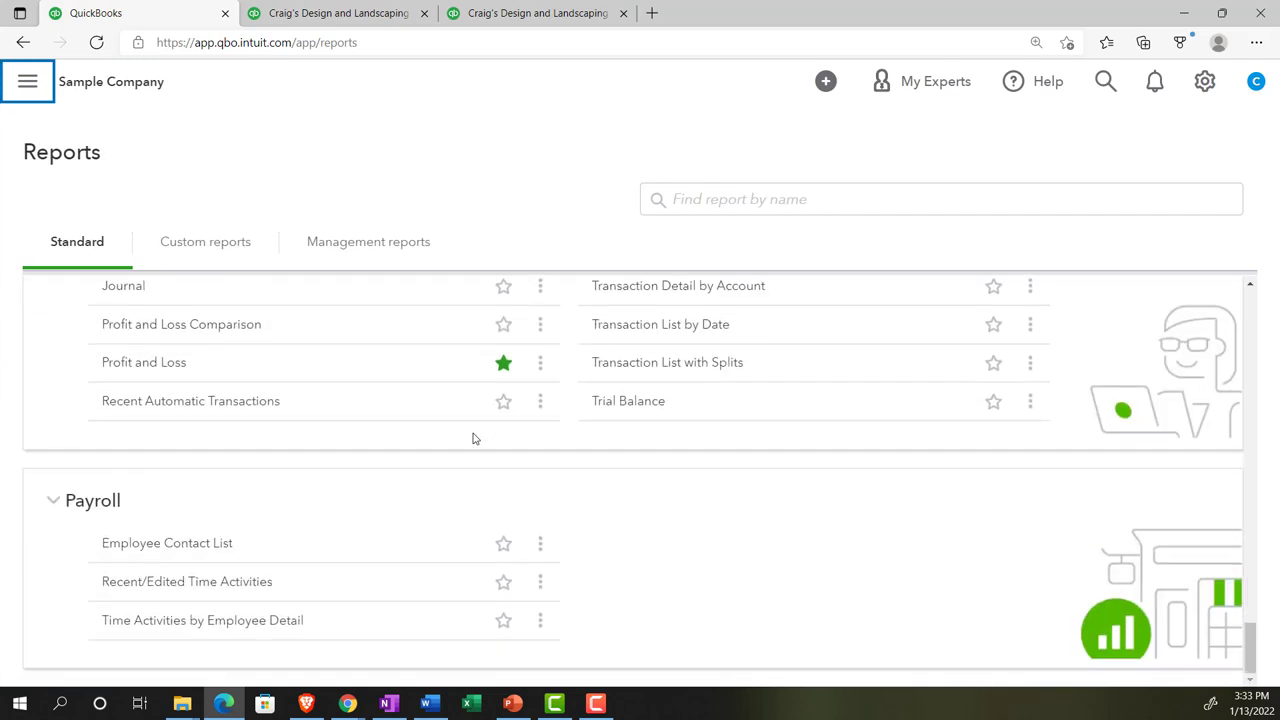
scroll(474, 438, up, 2)
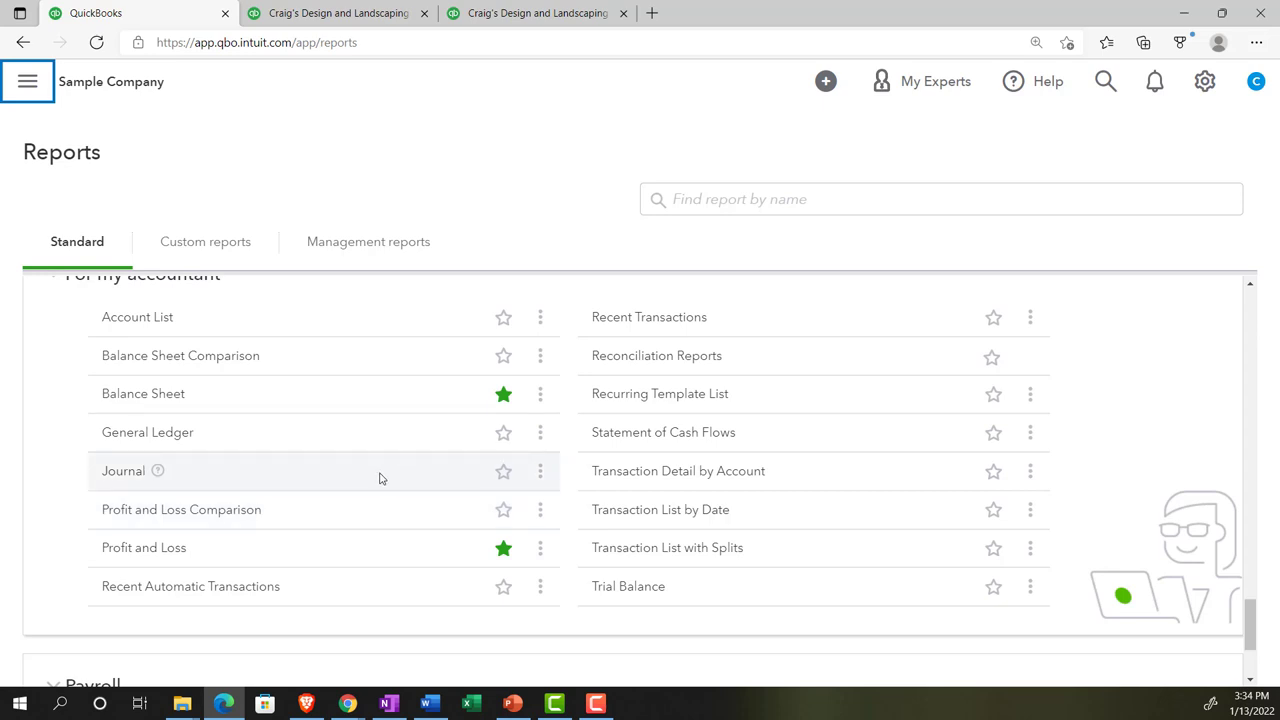
click(650, 511)
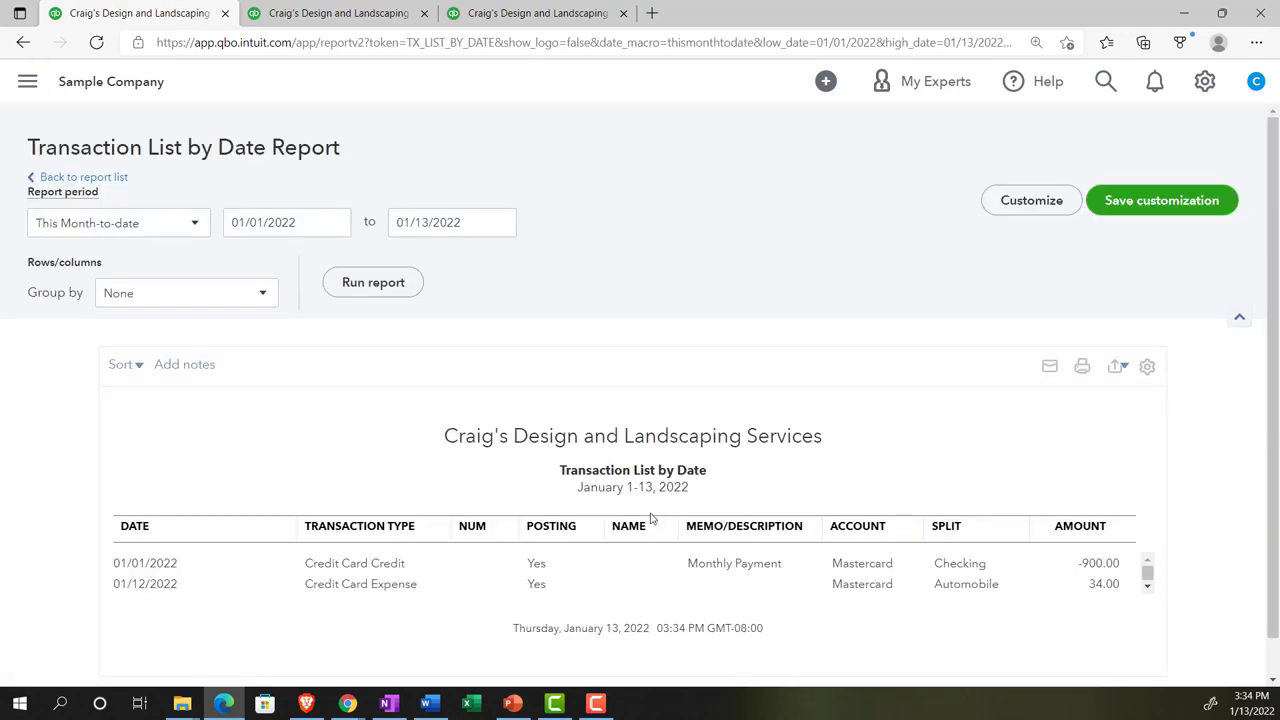
- Set the Transaction List by Date report period to 01/02/2021 through 12/31/2021 and run the report
drag(314, 222, 206, 226)
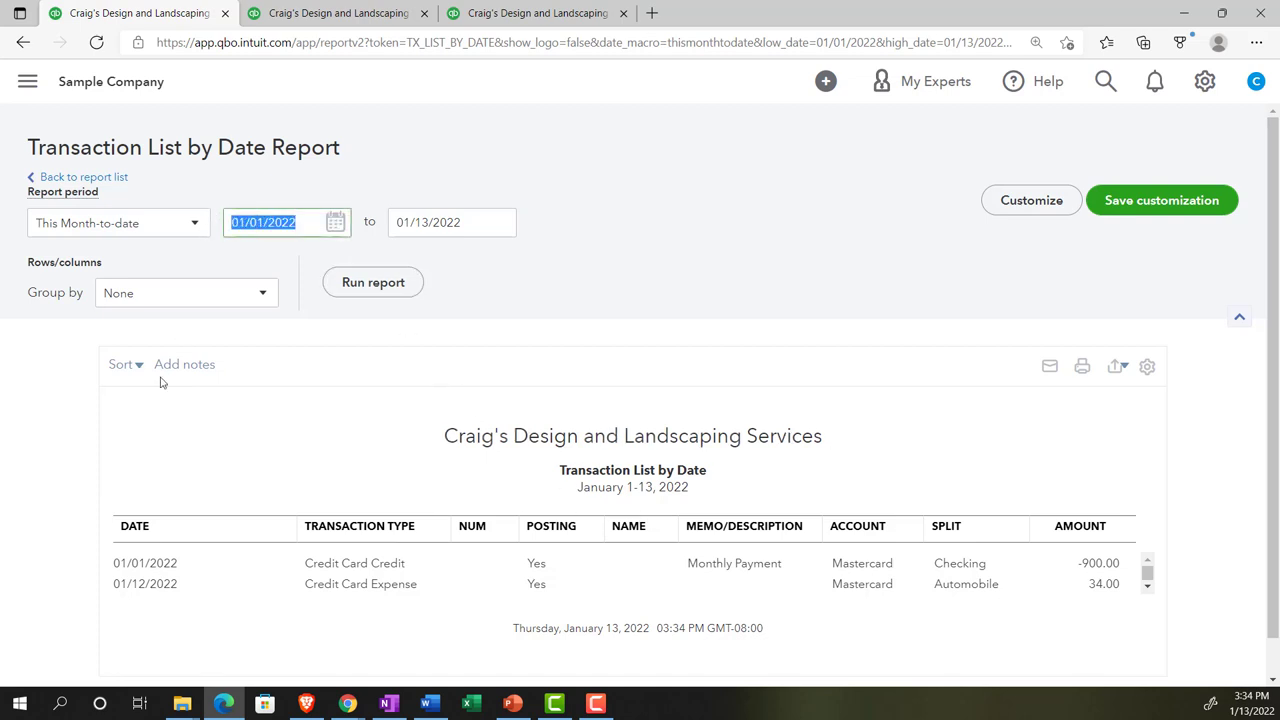
text(0)
text(1/02/2021)
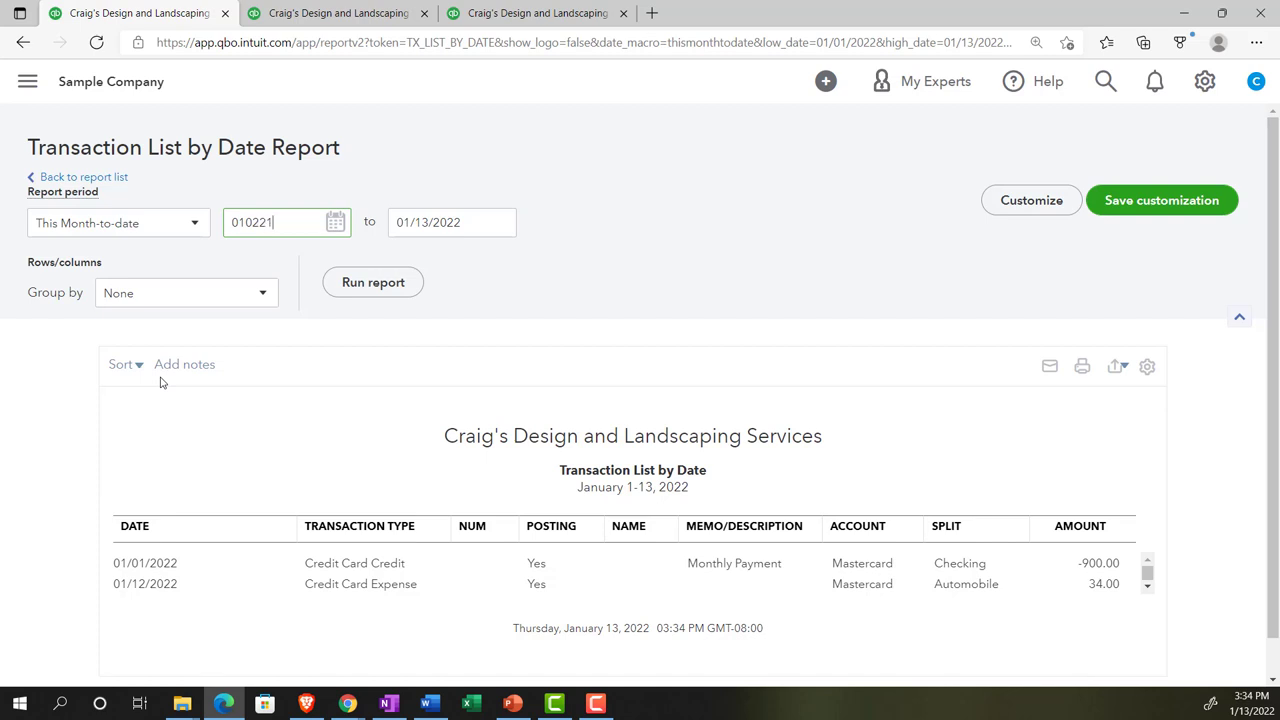
key(Tab)
text(12/31/)
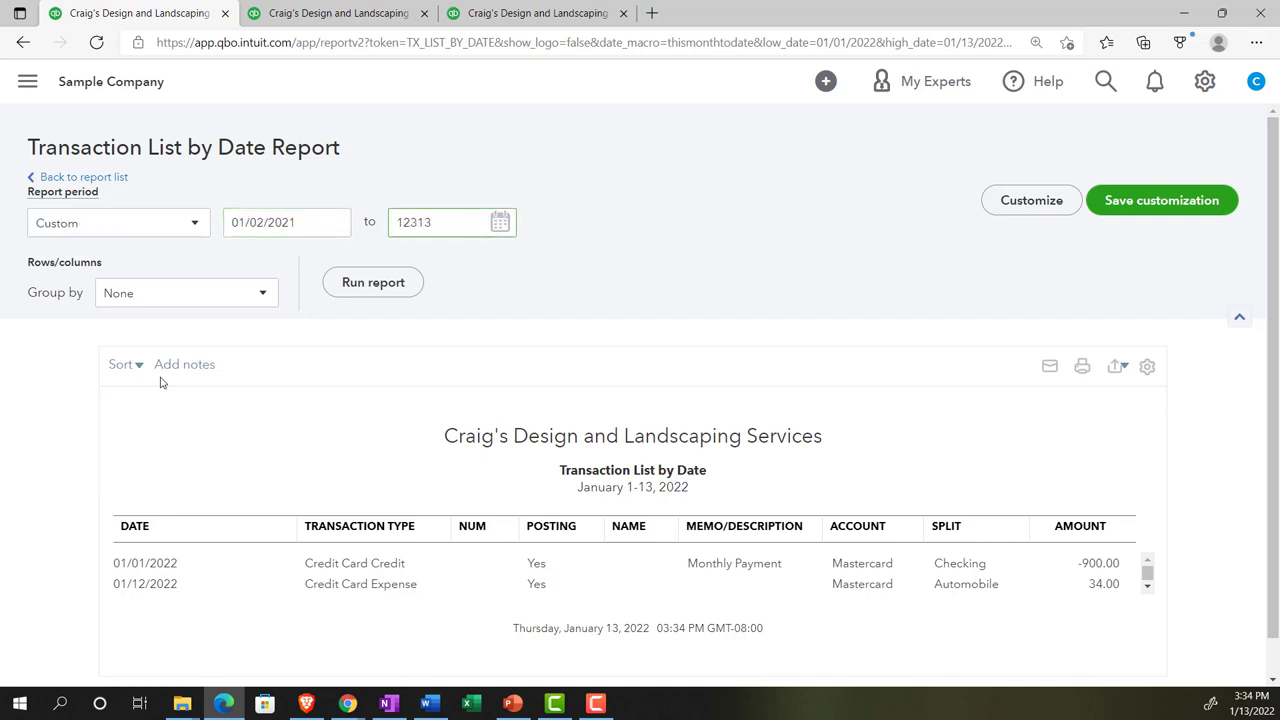
text(2021)
key(Tab)
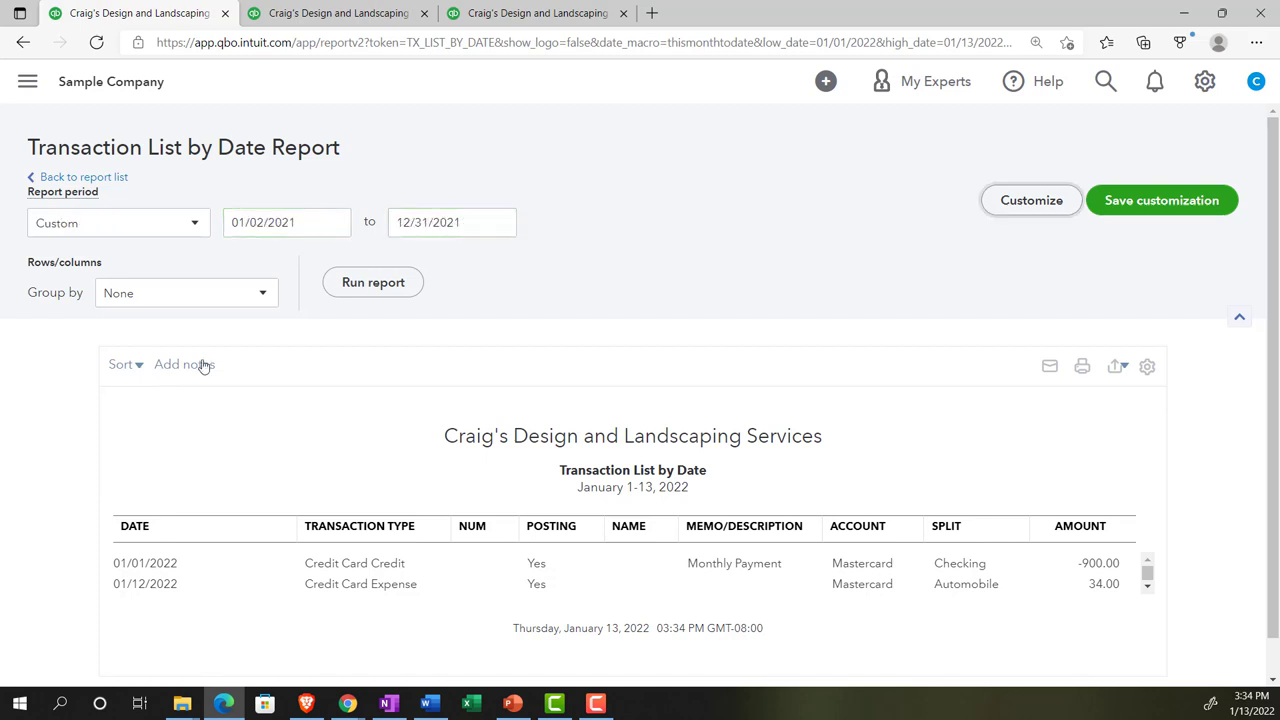
click(376, 289)
- Examine the transaction types, names, accounts and splits listed in the 2021 Transaction List by Date report
scroll(374, 294, down, 2)
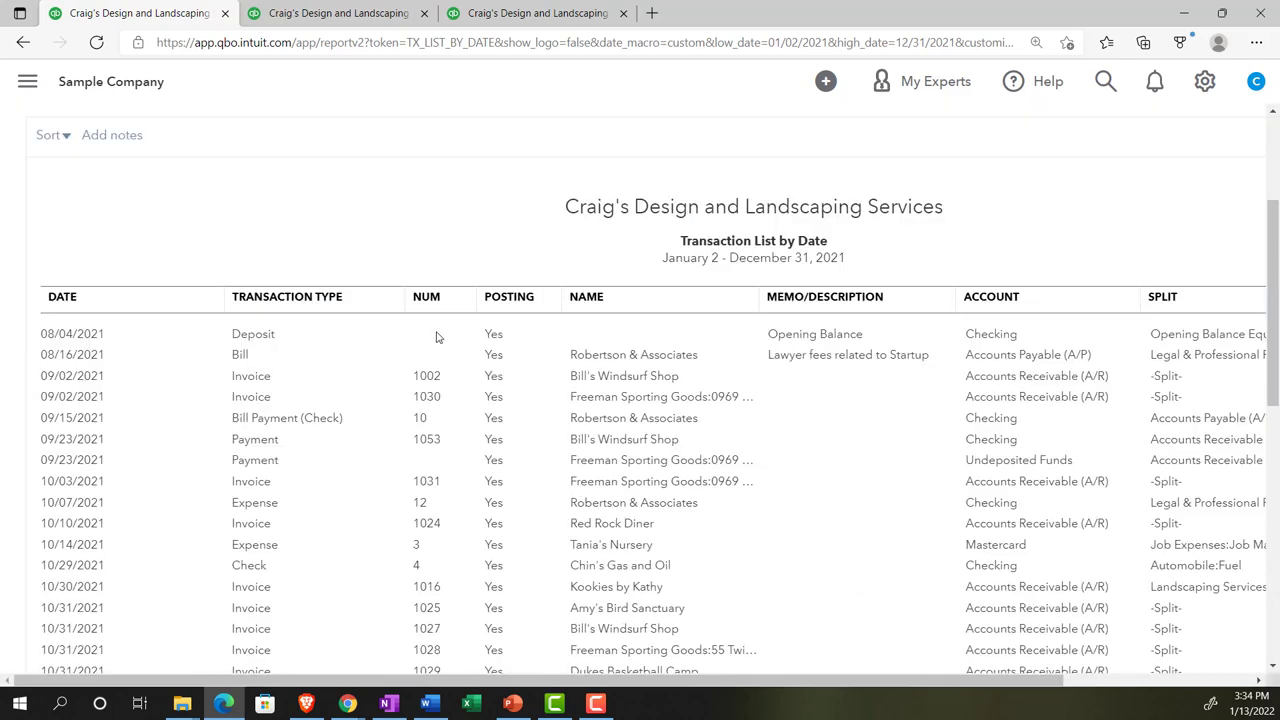
scroll(454, 385, down, 1)
scroll(454, 385, down, 3)
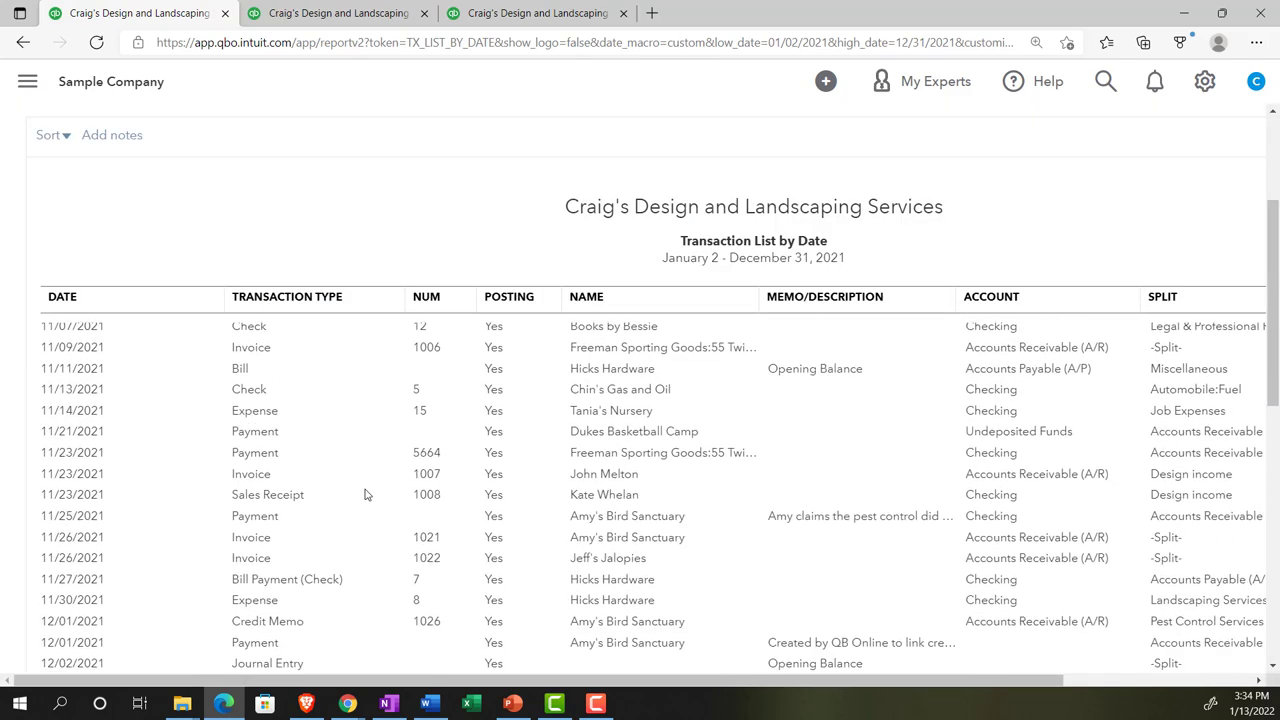
scroll(365, 494, up, 5)
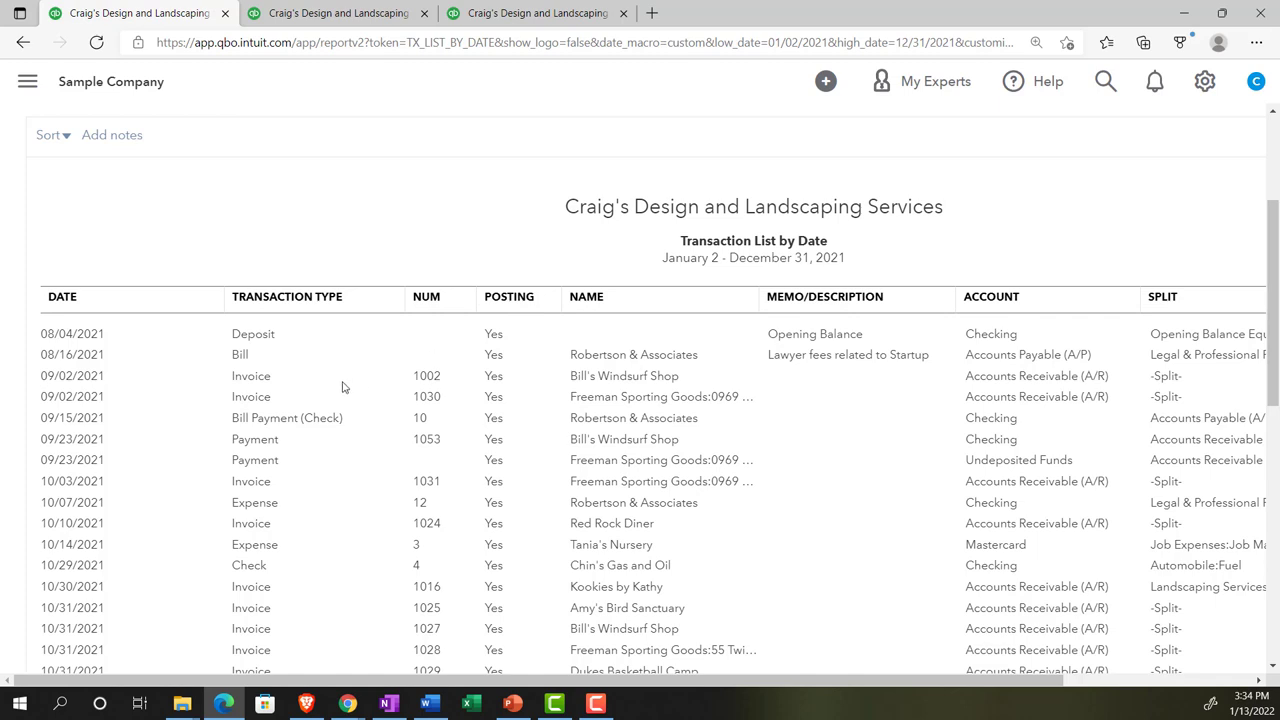
scroll(341, 387, down, 1)
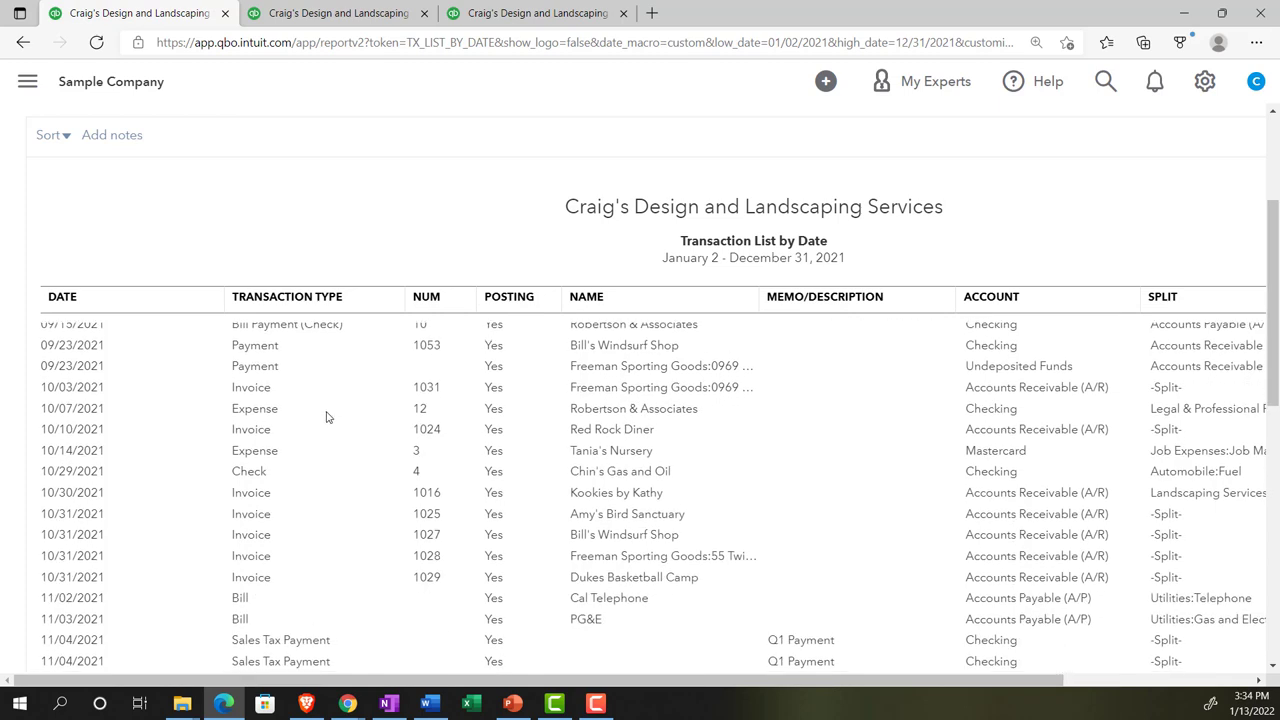
scroll(326, 417, down, 4)
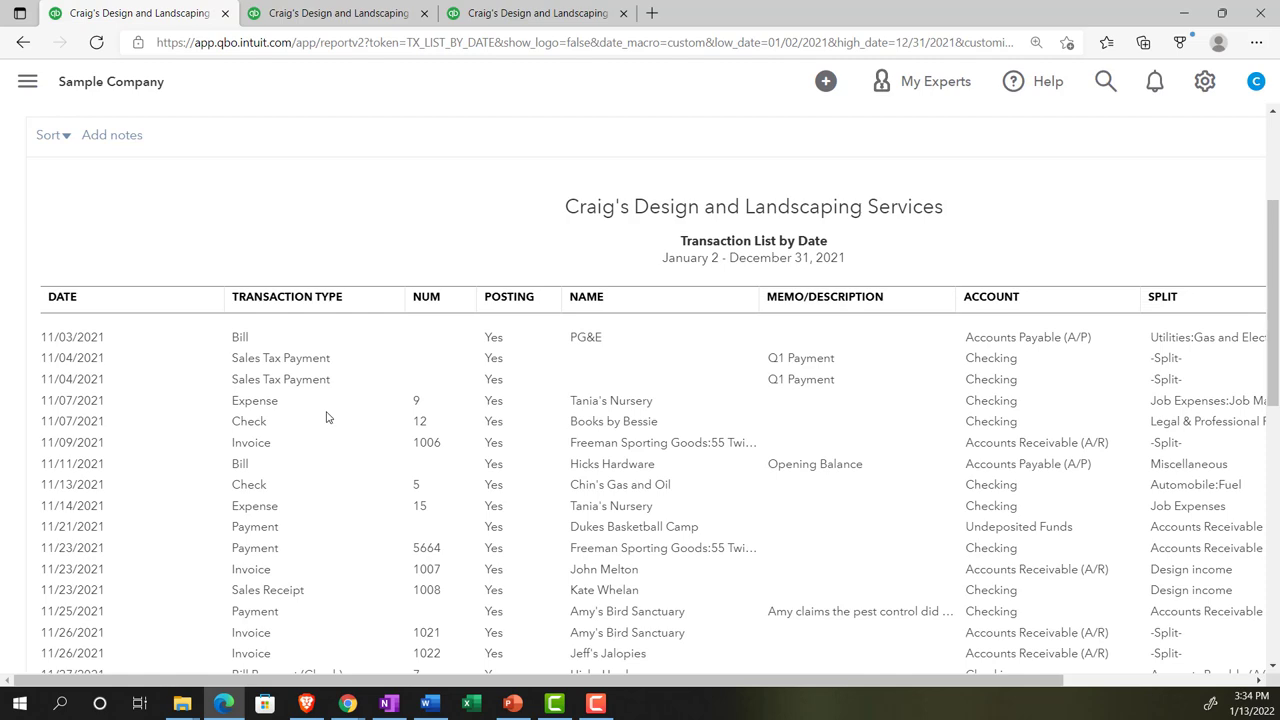
scroll(366, 411, up, 5)
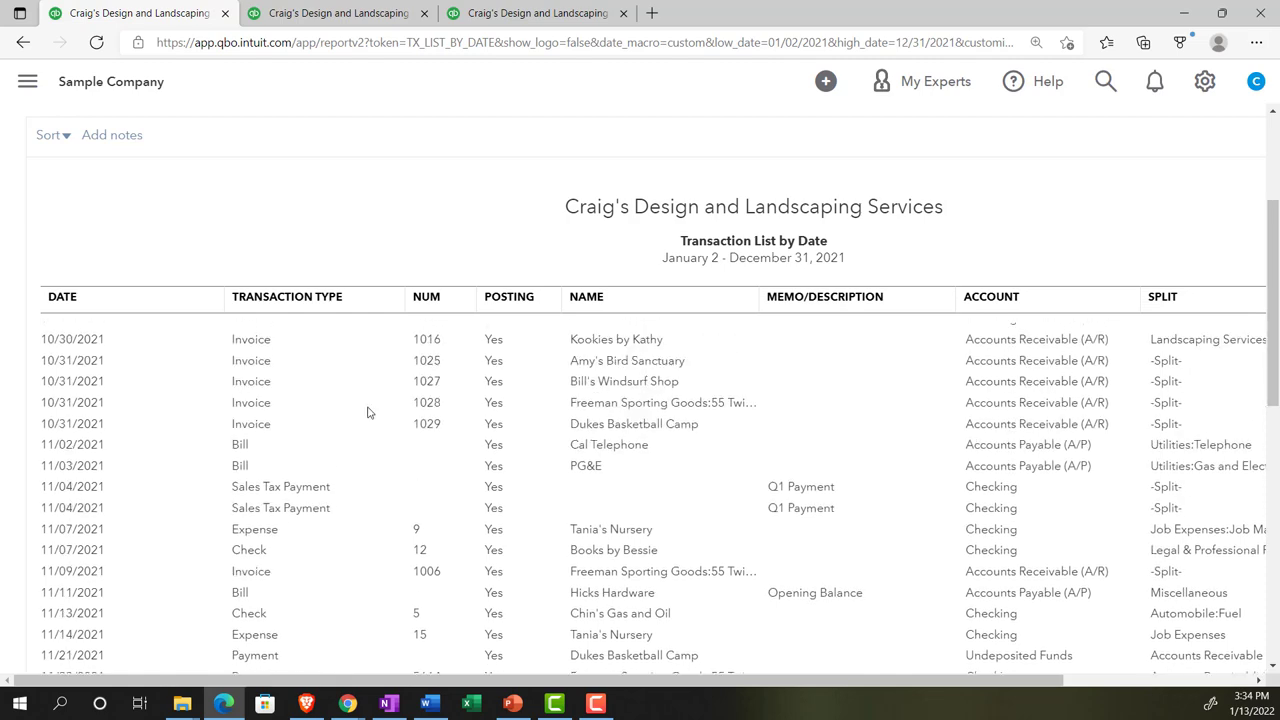
scroll(727, 311, up, 3)
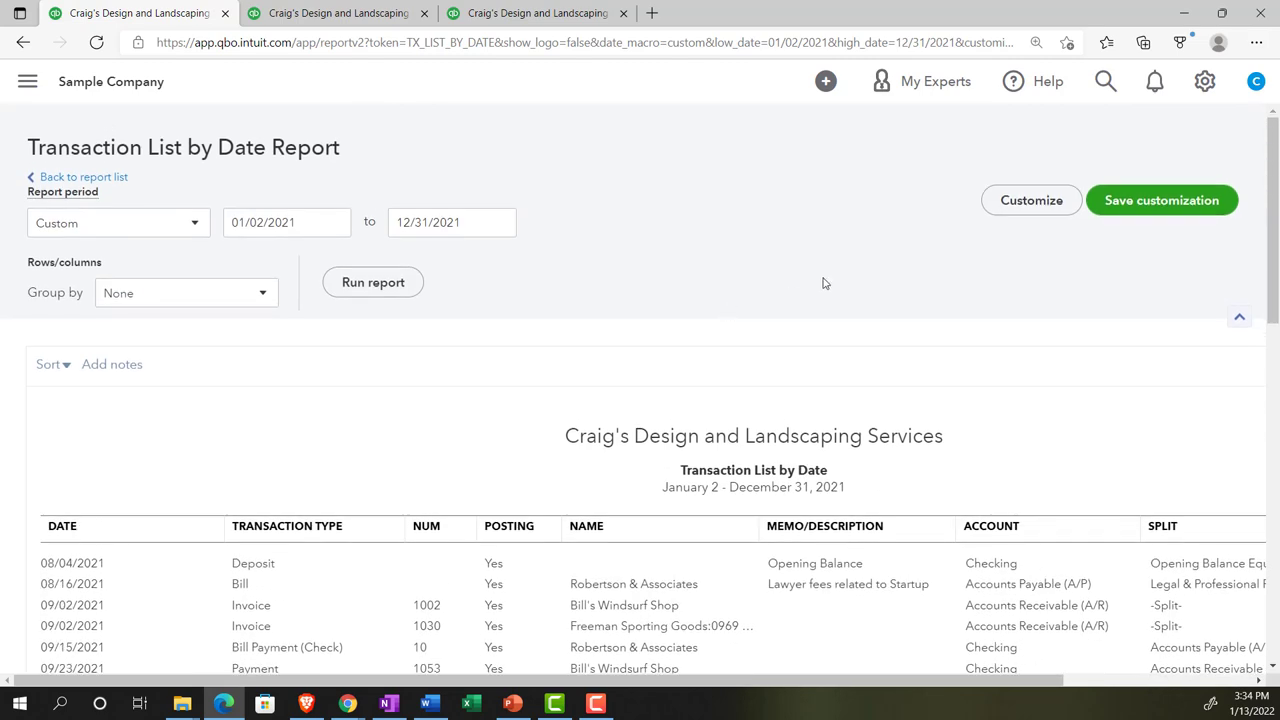
- Customize the Transaction List by Date report to filter Transaction Type to Invoice, run it, and review the listed invoices
click(1006, 201)
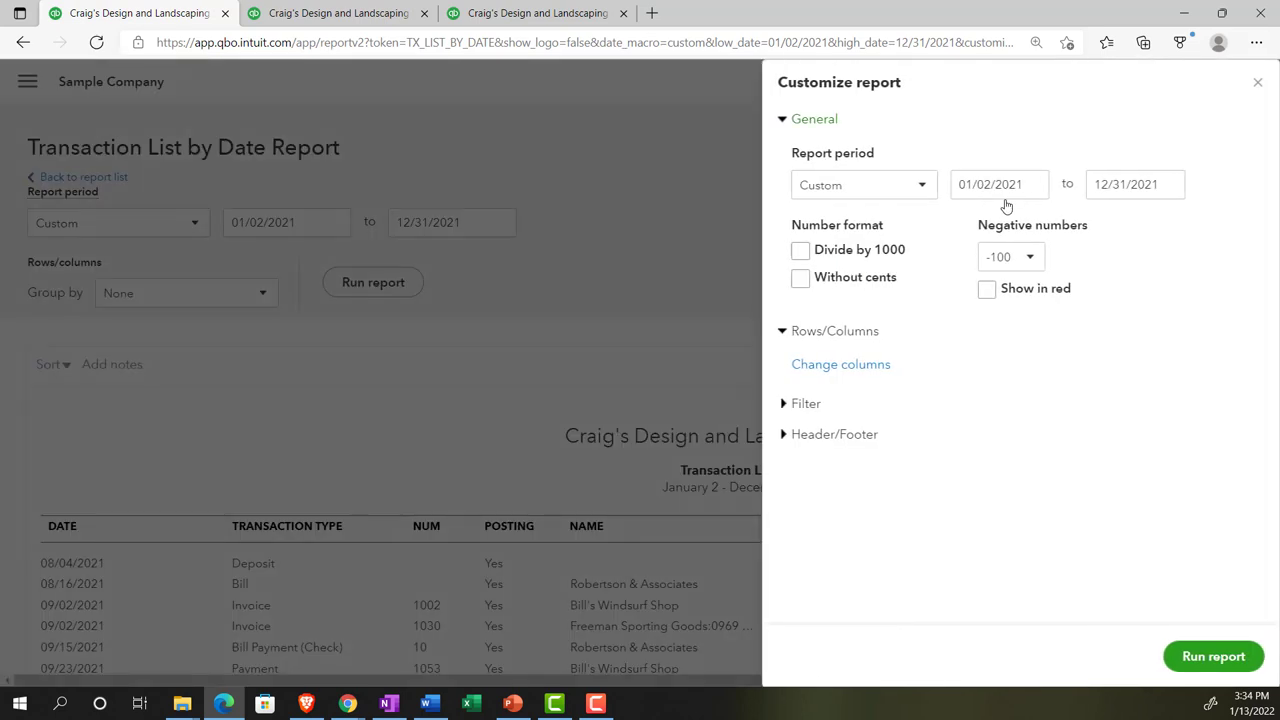
click(784, 404)
scroll(784, 408, down, 1)
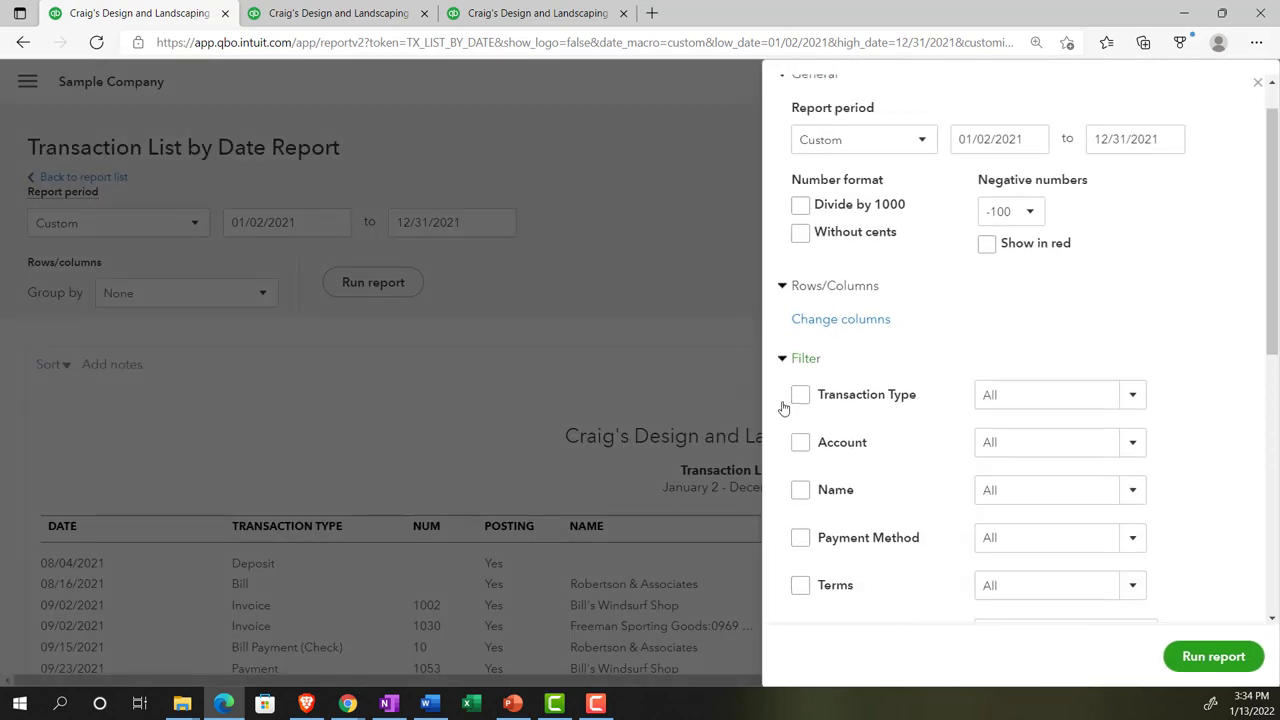
scroll(784, 408, down, 2)
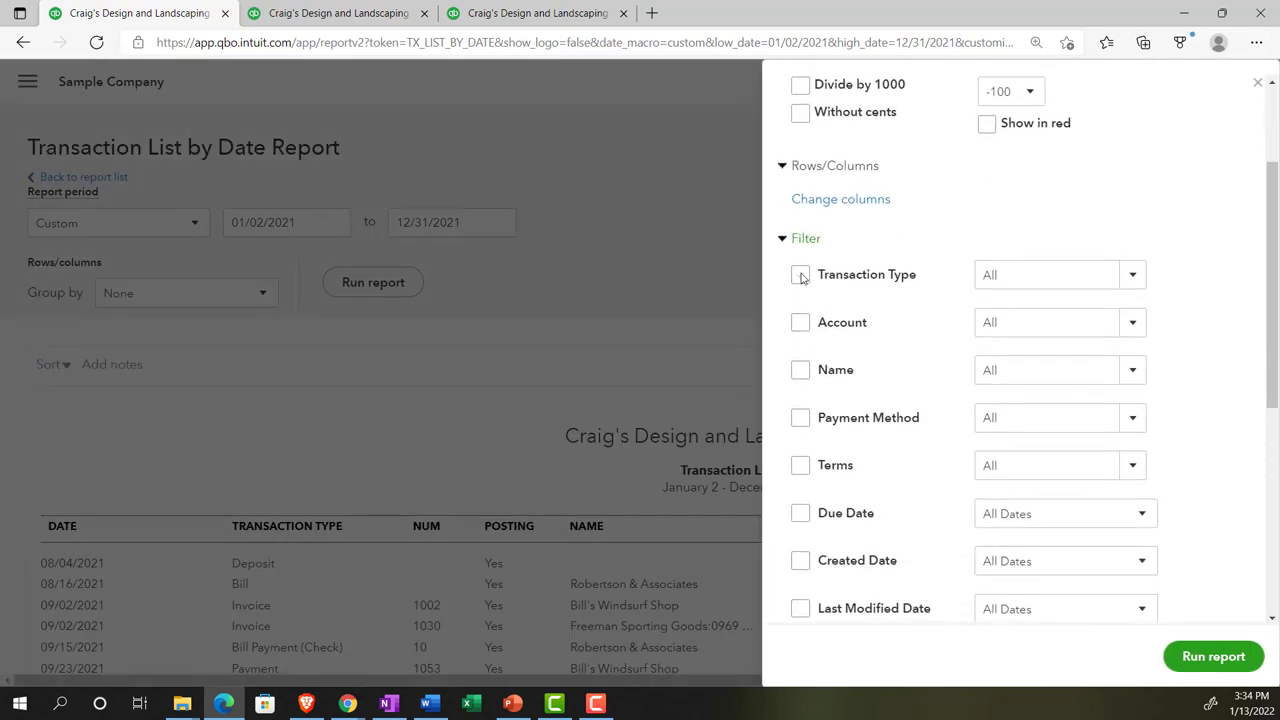
click(800, 275)
click(1131, 280)
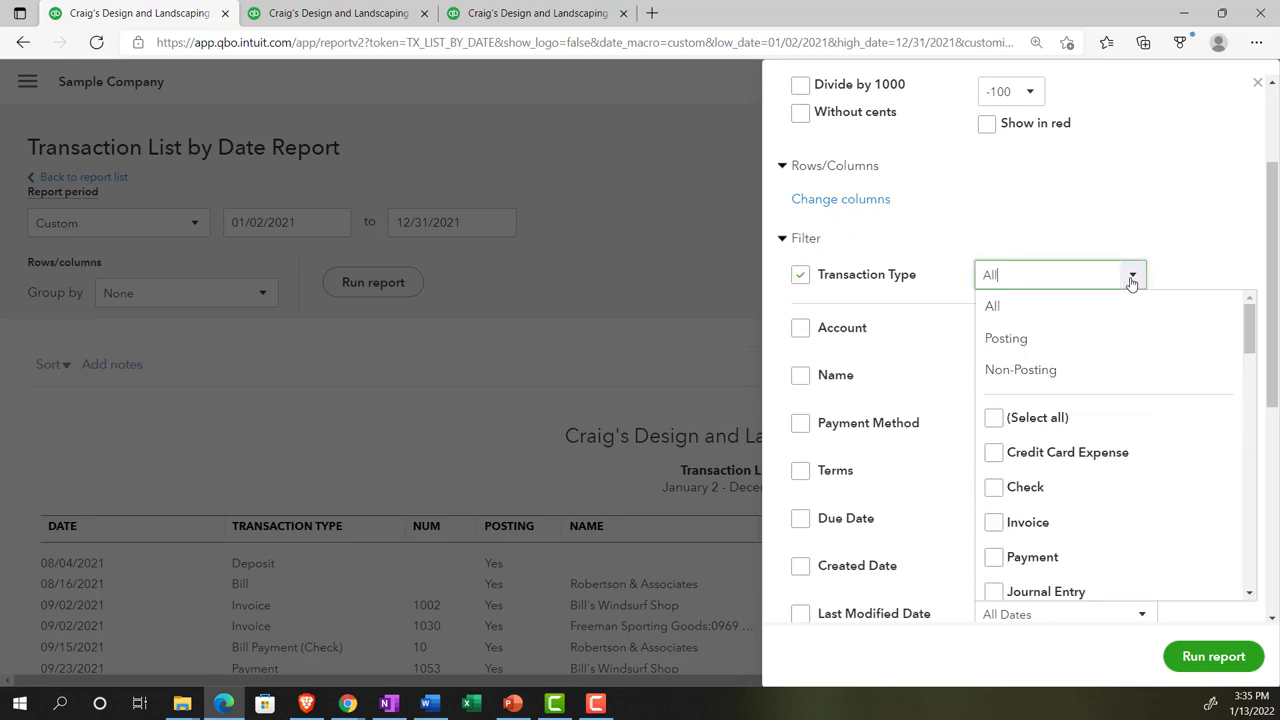
click(999, 523)
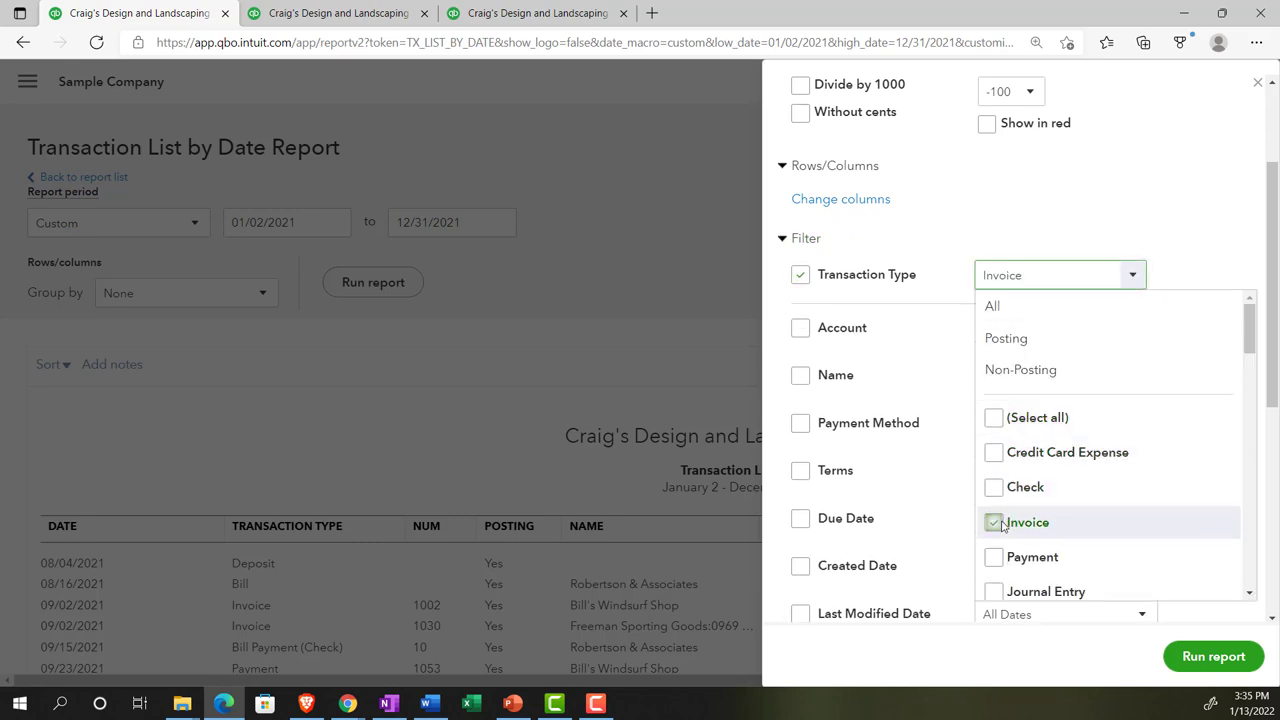
scroll(1120, 540, down, 1)
click(1205, 658)
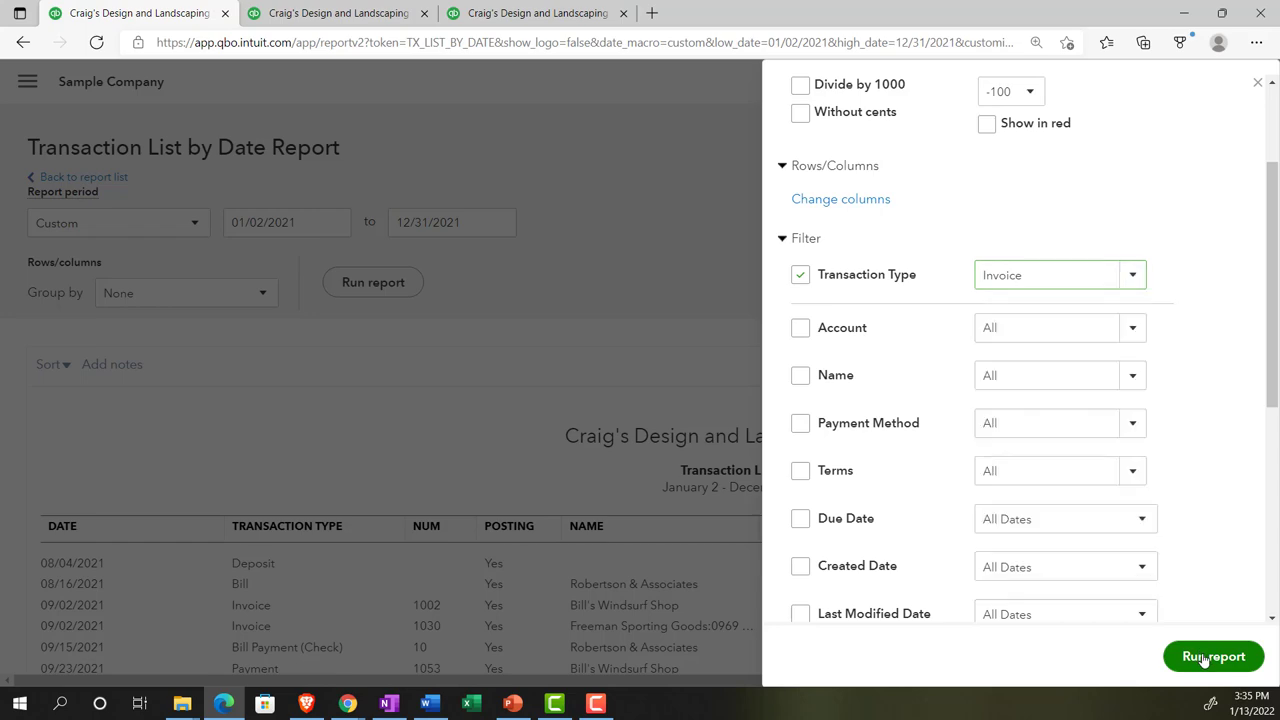
scroll(871, 529, down, 2)
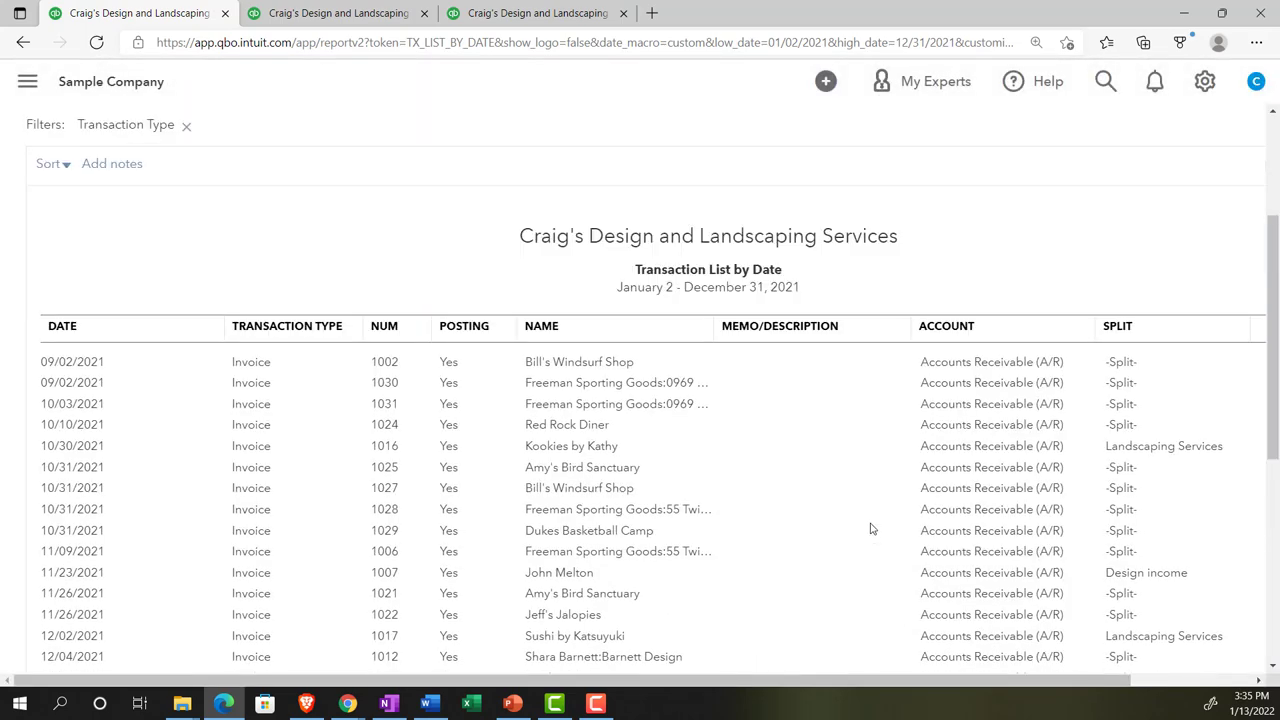
scroll(871, 529, down, 5)
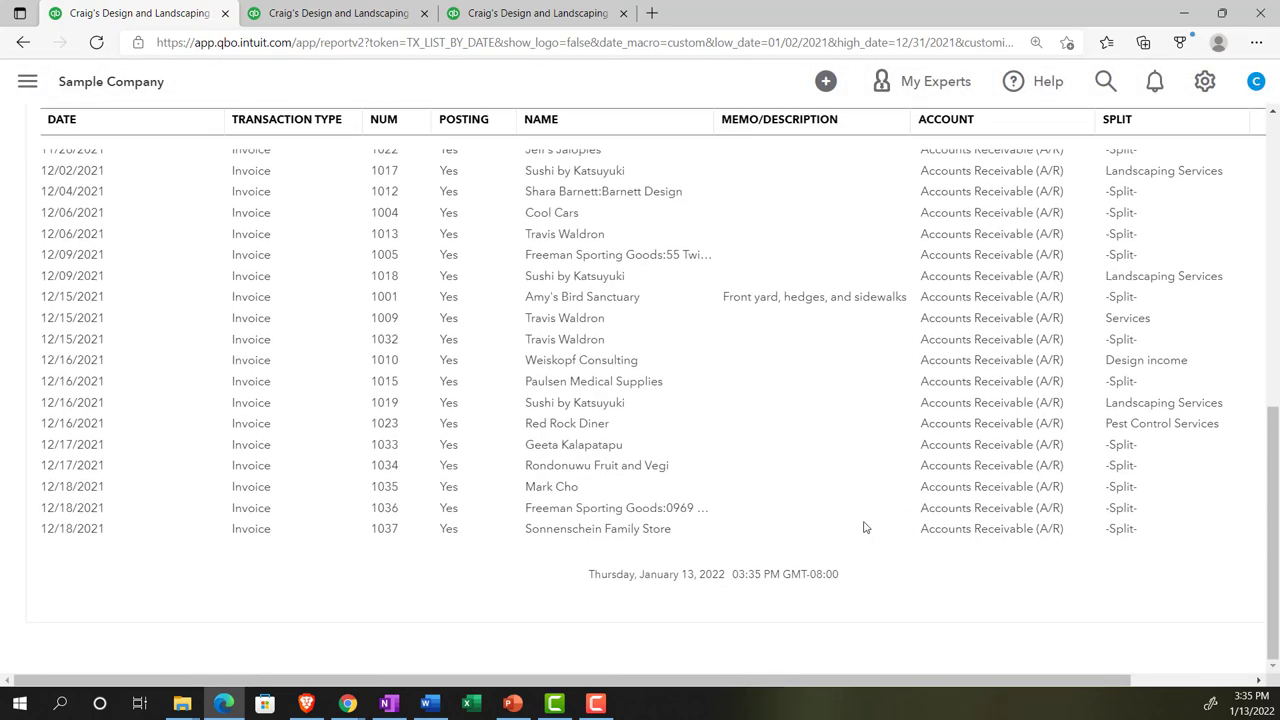
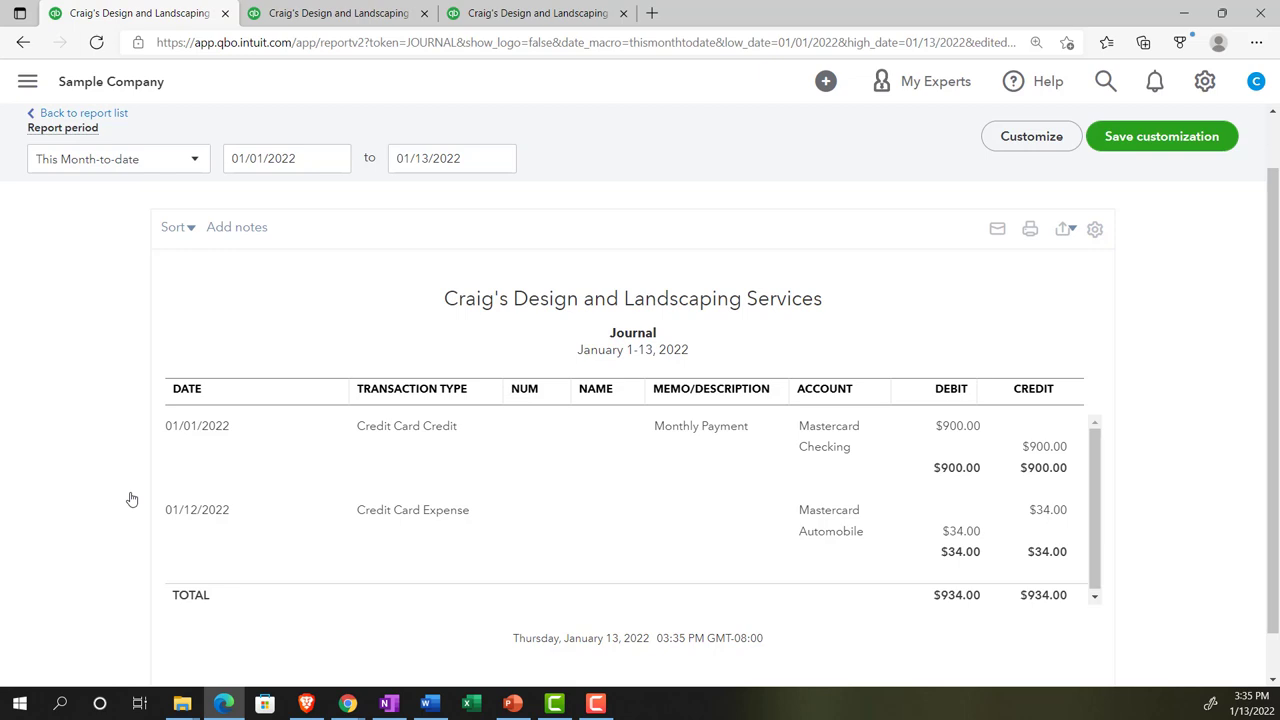
- Set the Journal report period to 01/01/2021 through 12/31/2022 and refresh the report
click(317, 158)
text(010121)
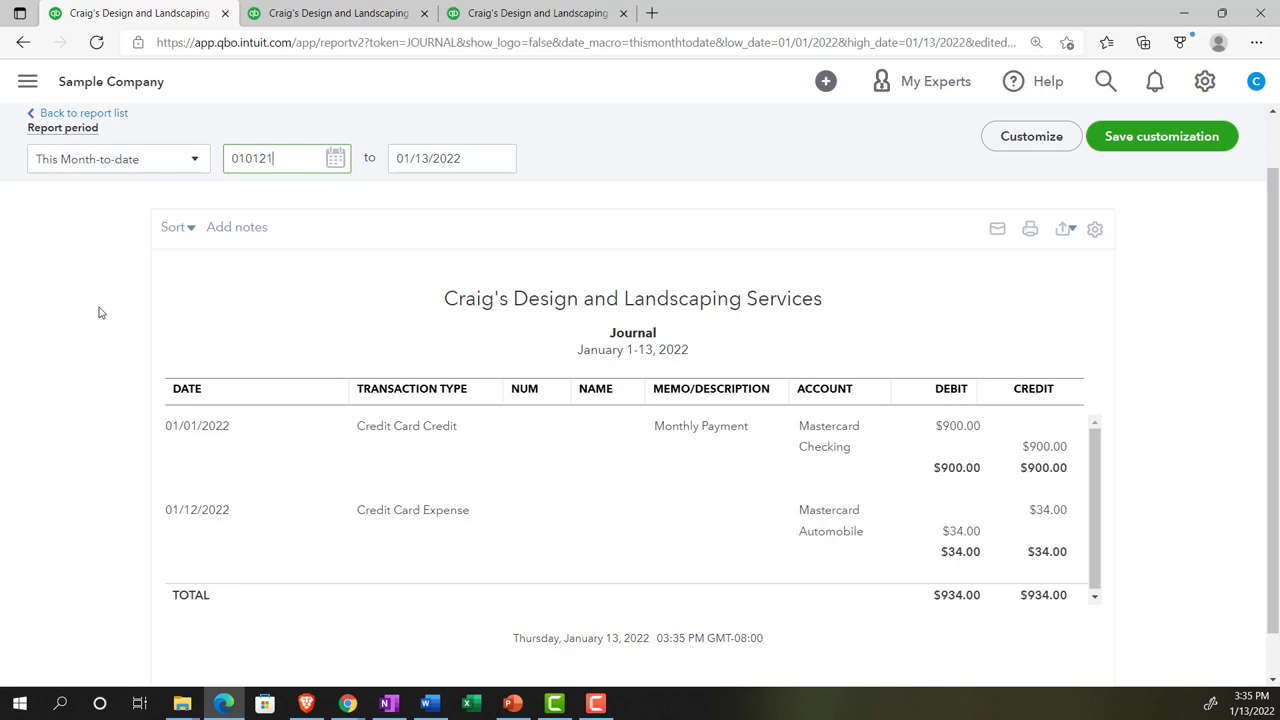
key(Tab)
text(123122)
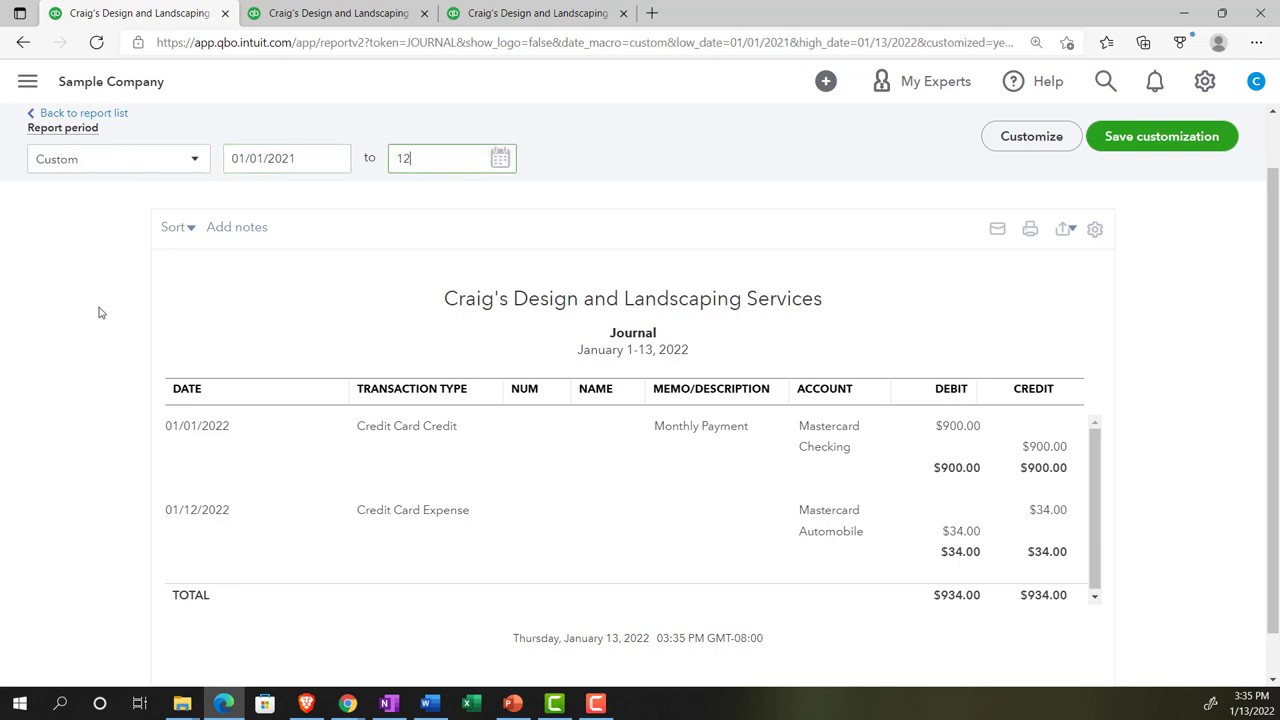
key(Return)
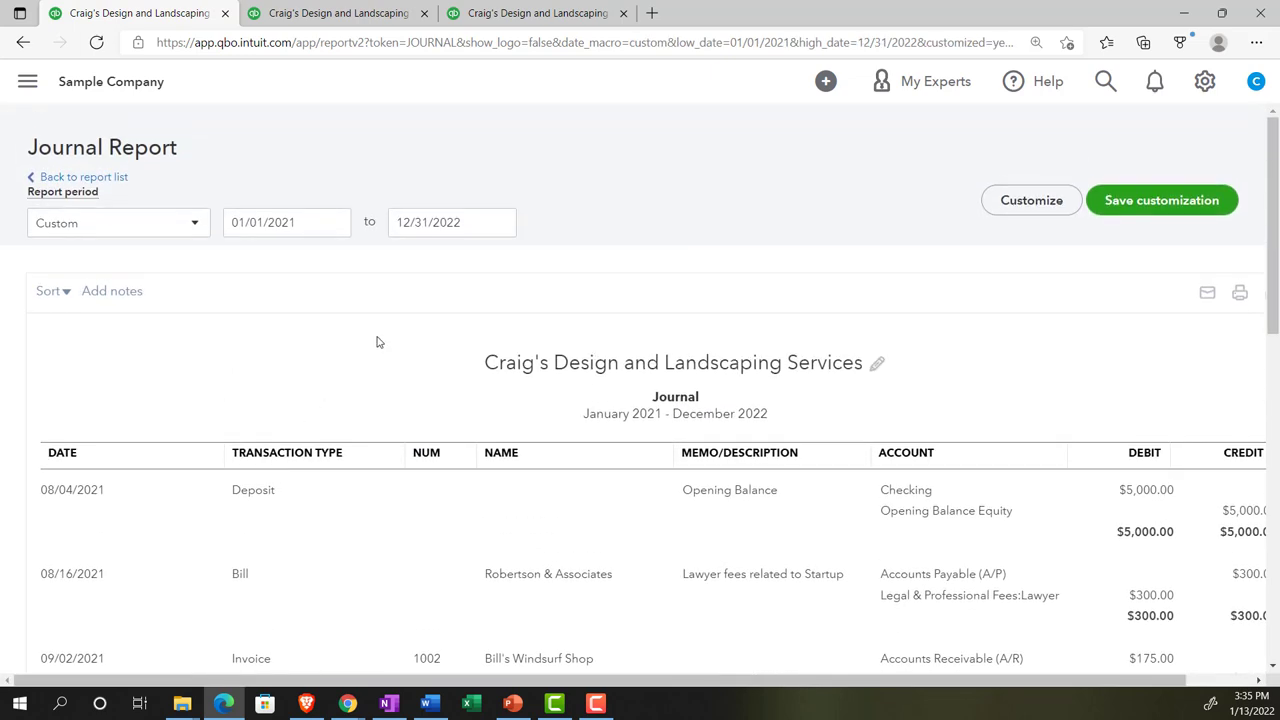
- Change the Journal report's end date to 12/31/2021
click(478, 228)
text(123121)
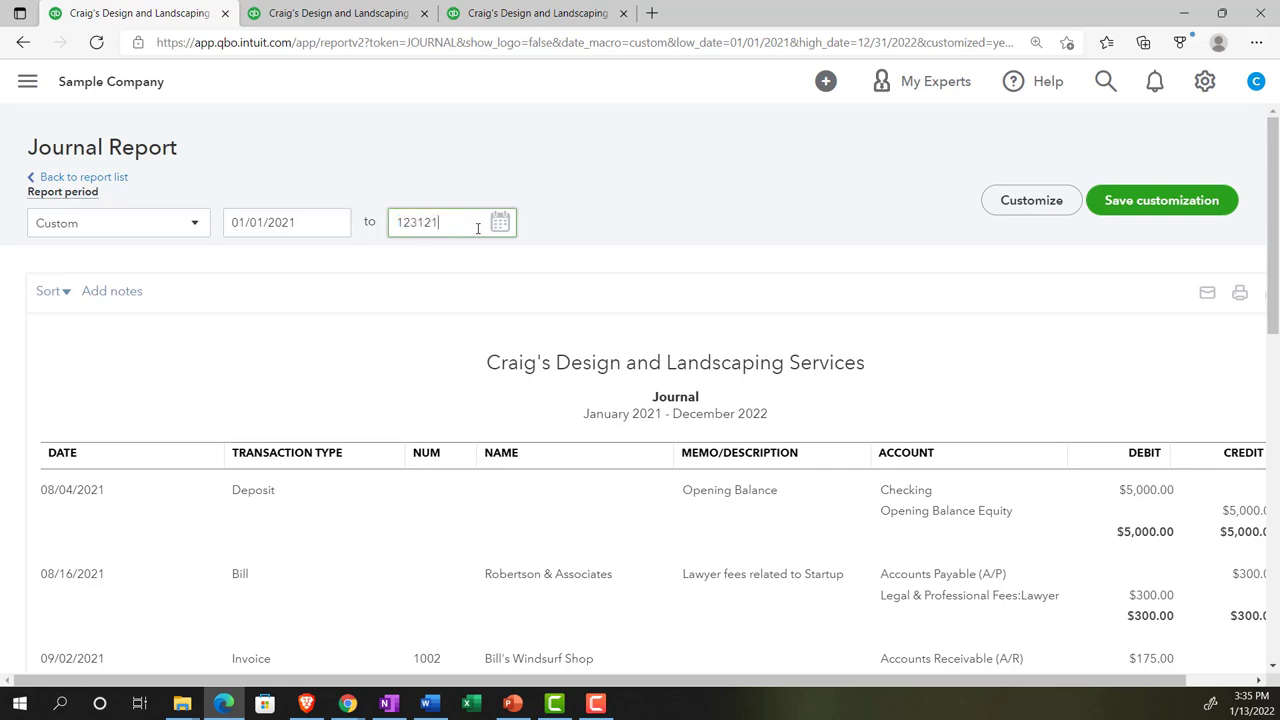
key(Tab)
- Examine the Journal report's entries by transaction type, including the accounts and the debit and credit amounts for each transaction
scroll(909, 316, down, 2)
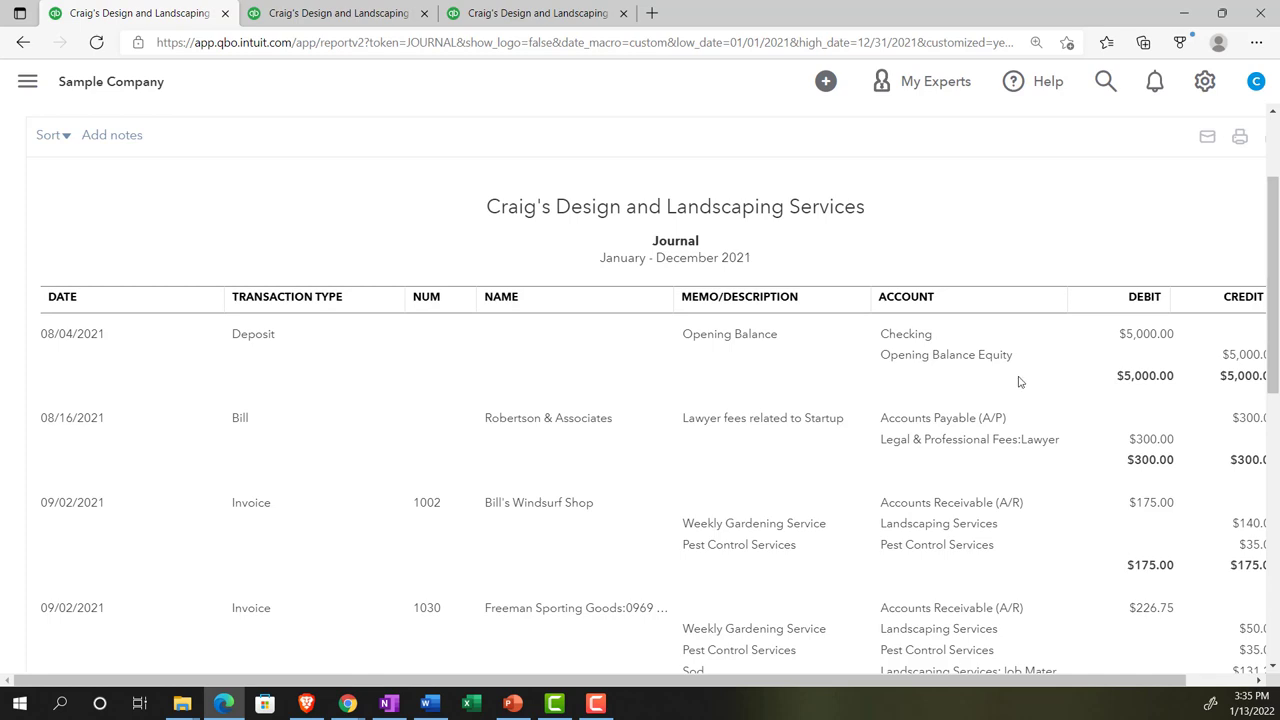
scroll(250, 425, down, 3)
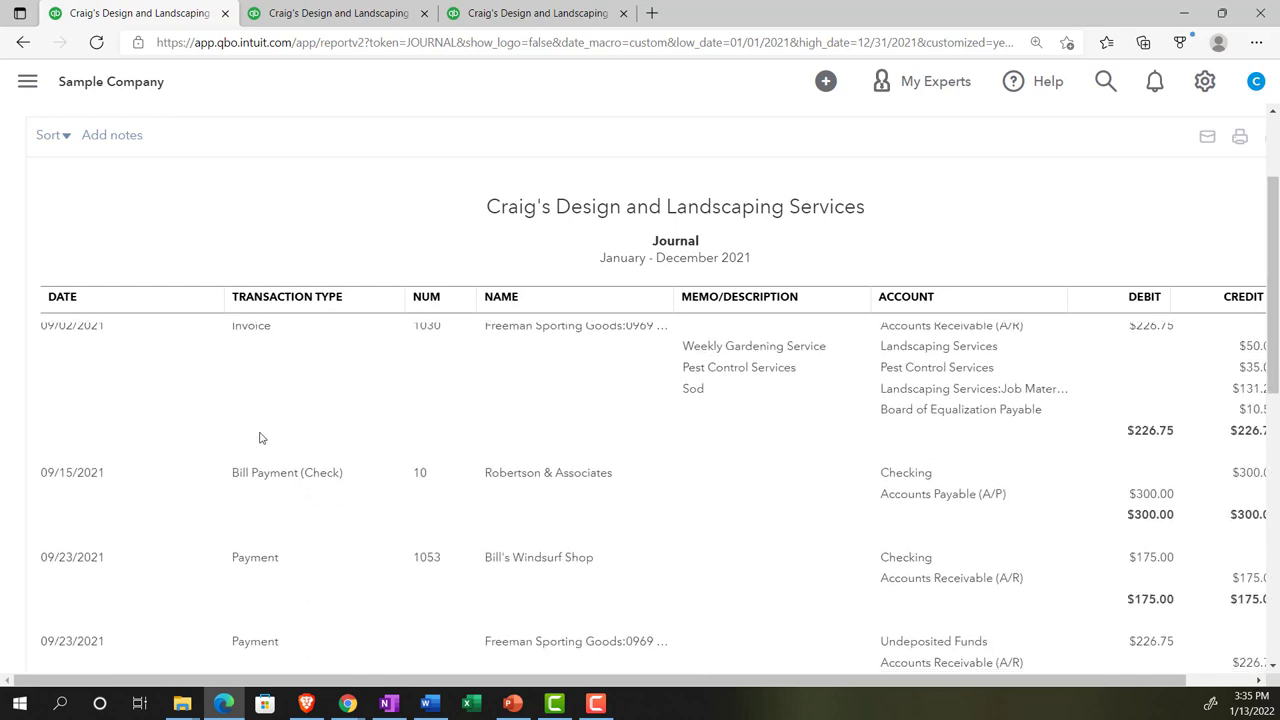
scroll(259, 438, down, 1)
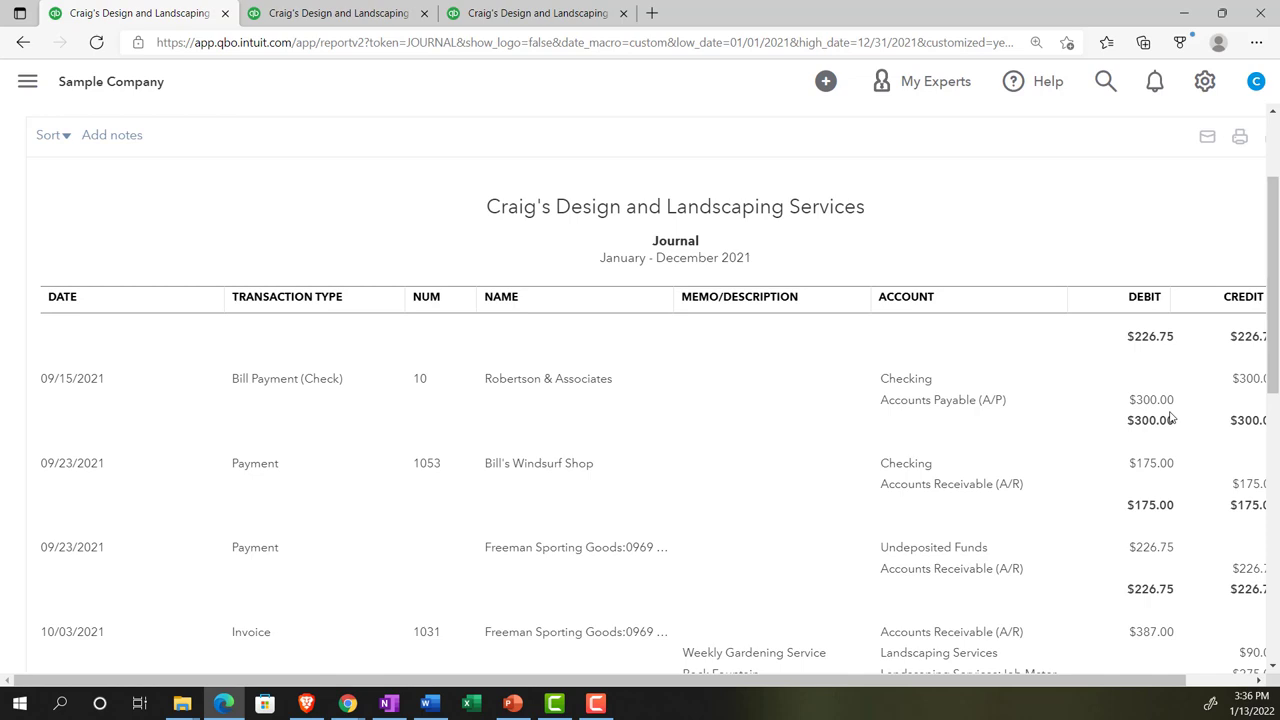
scroll(1172, 418, down, 7)
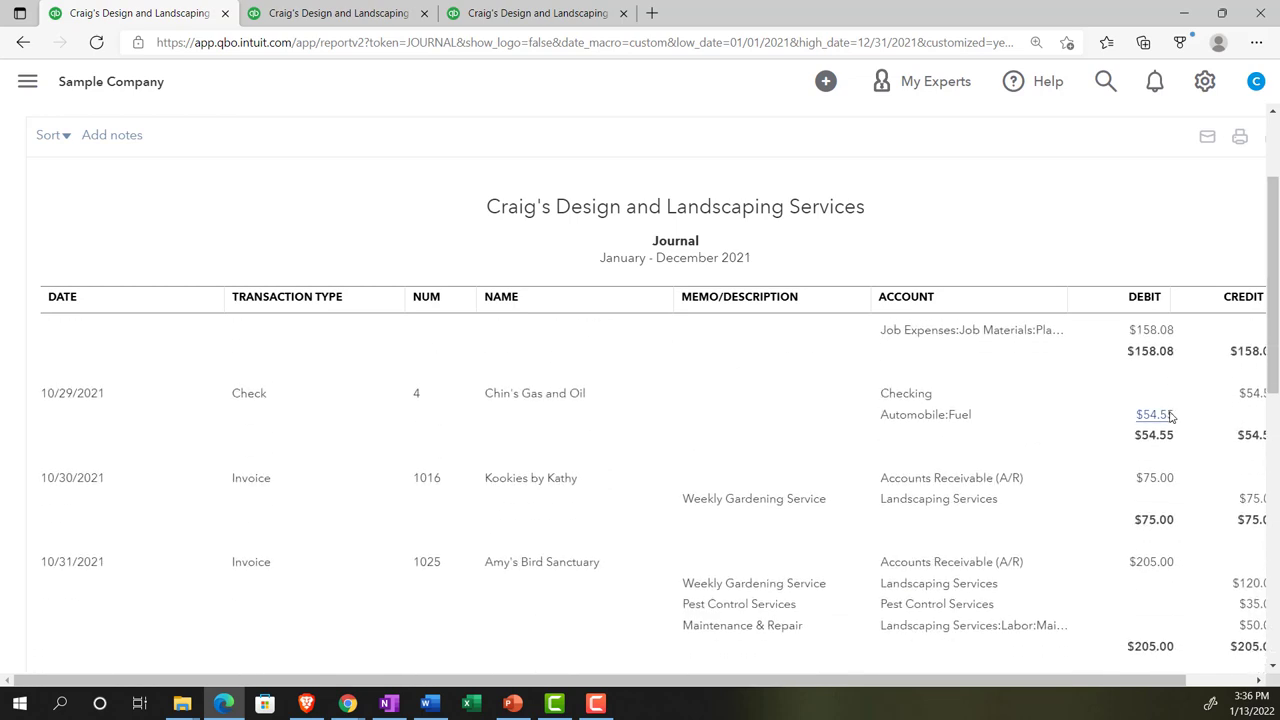
scroll(1172, 418, down, 3)
scroll(1172, 418, up, 1)
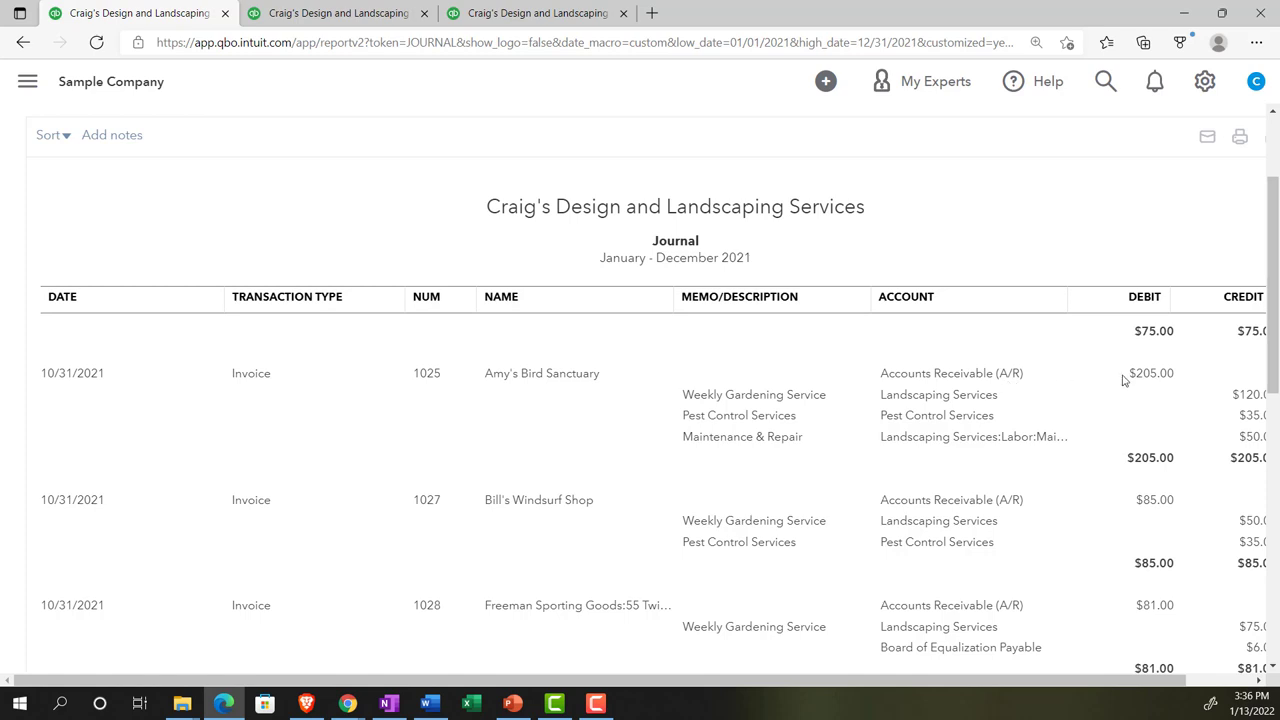
scroll(1123, 378, down, 5)
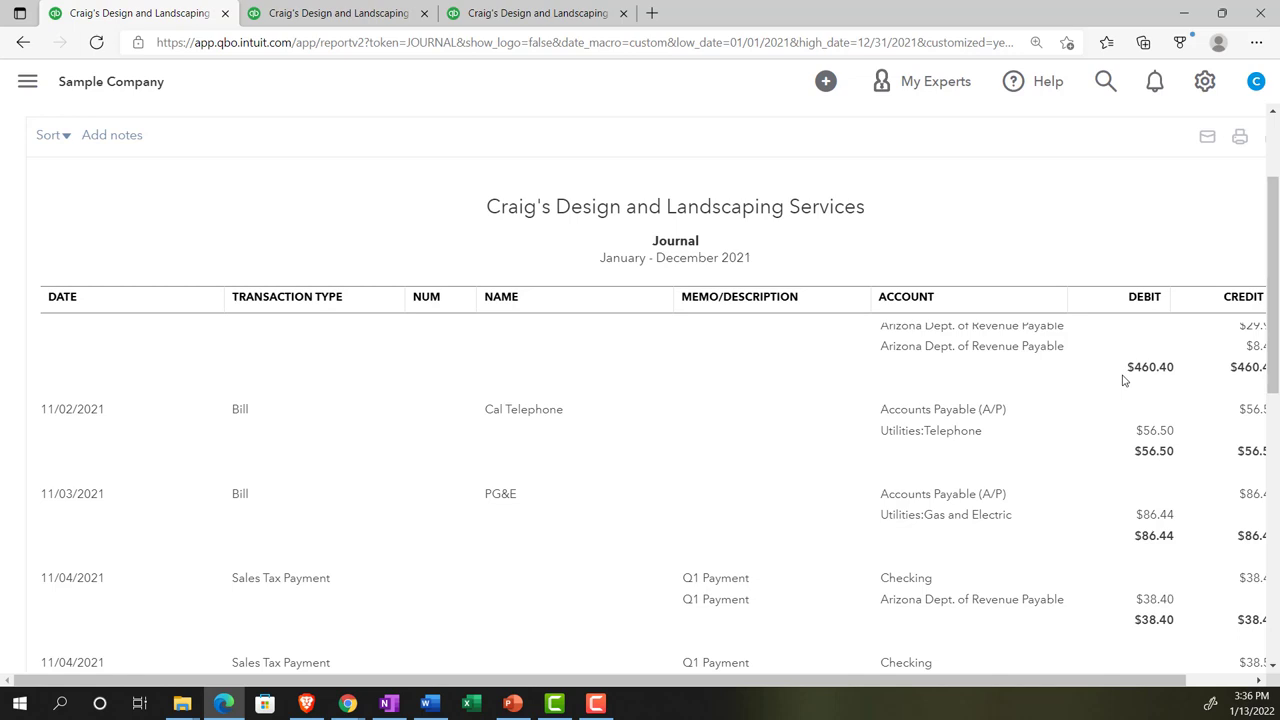
scroll(1083, 459, up, 10)
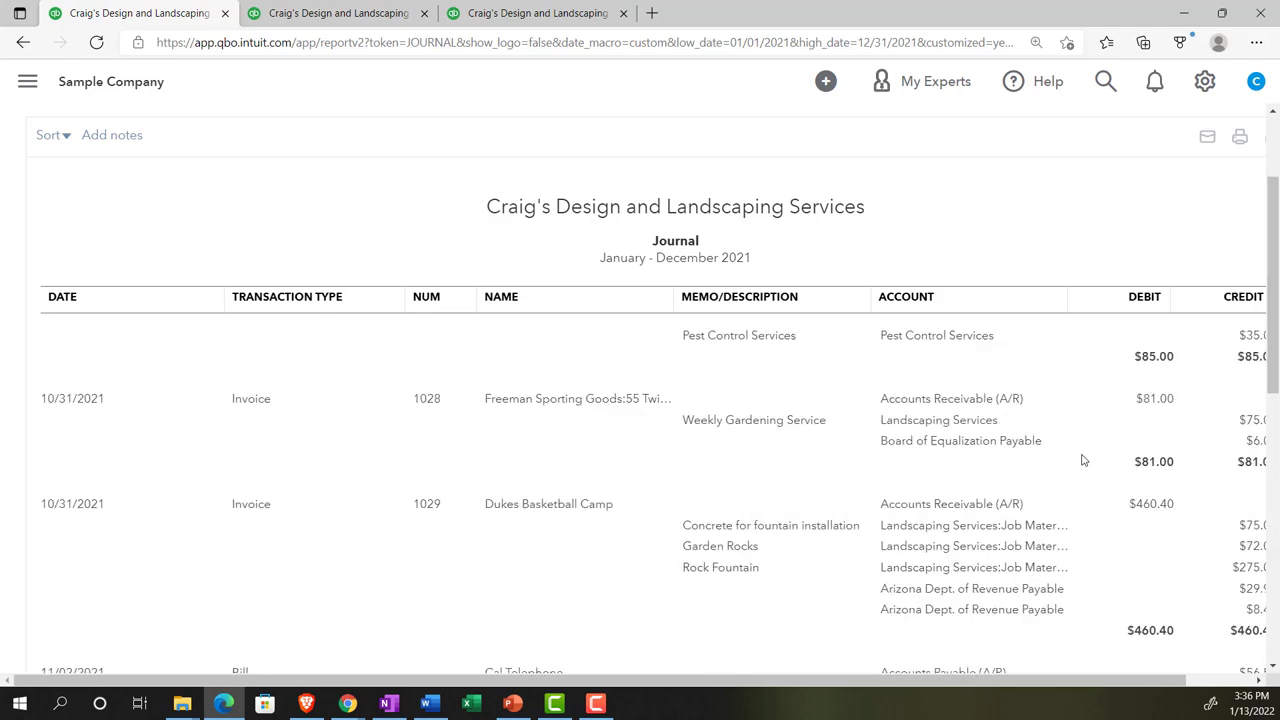
scroll(1083, 459, up, 10)
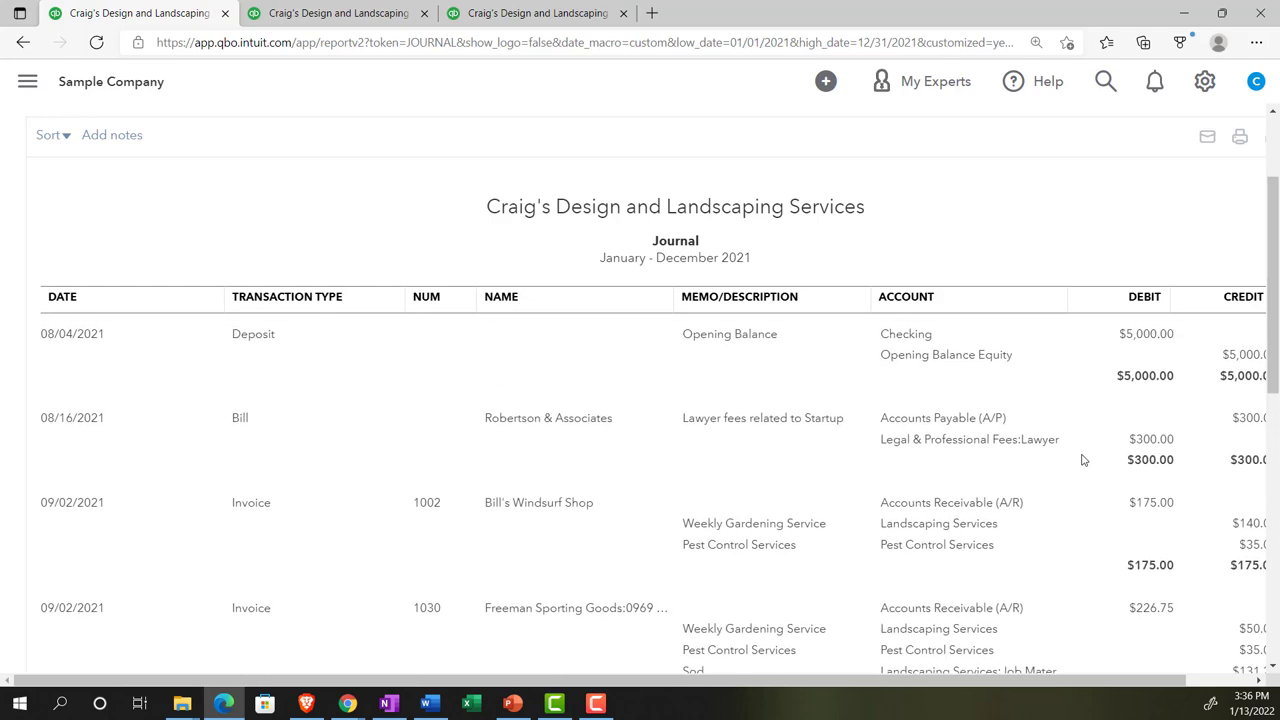
scroll(949, 363, up, 3)
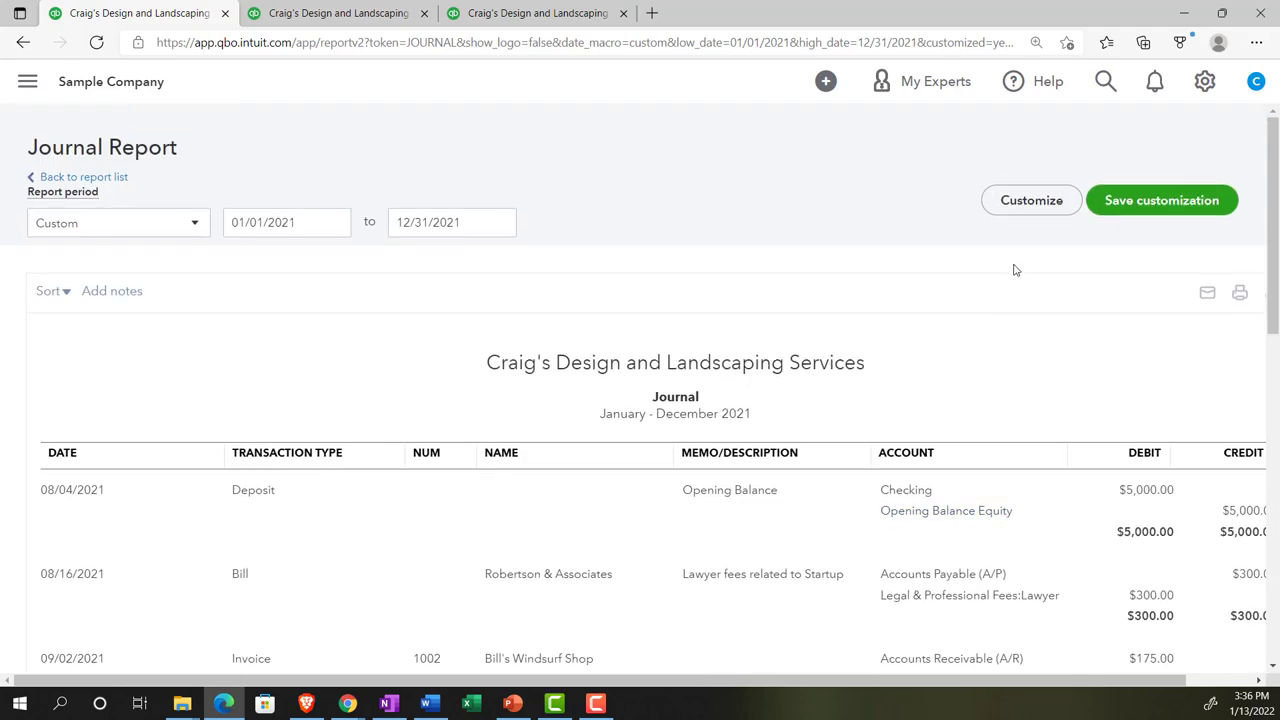
- Customize the Journal report to filter Transaction Type to Invoice and run it
click(1031, 201)
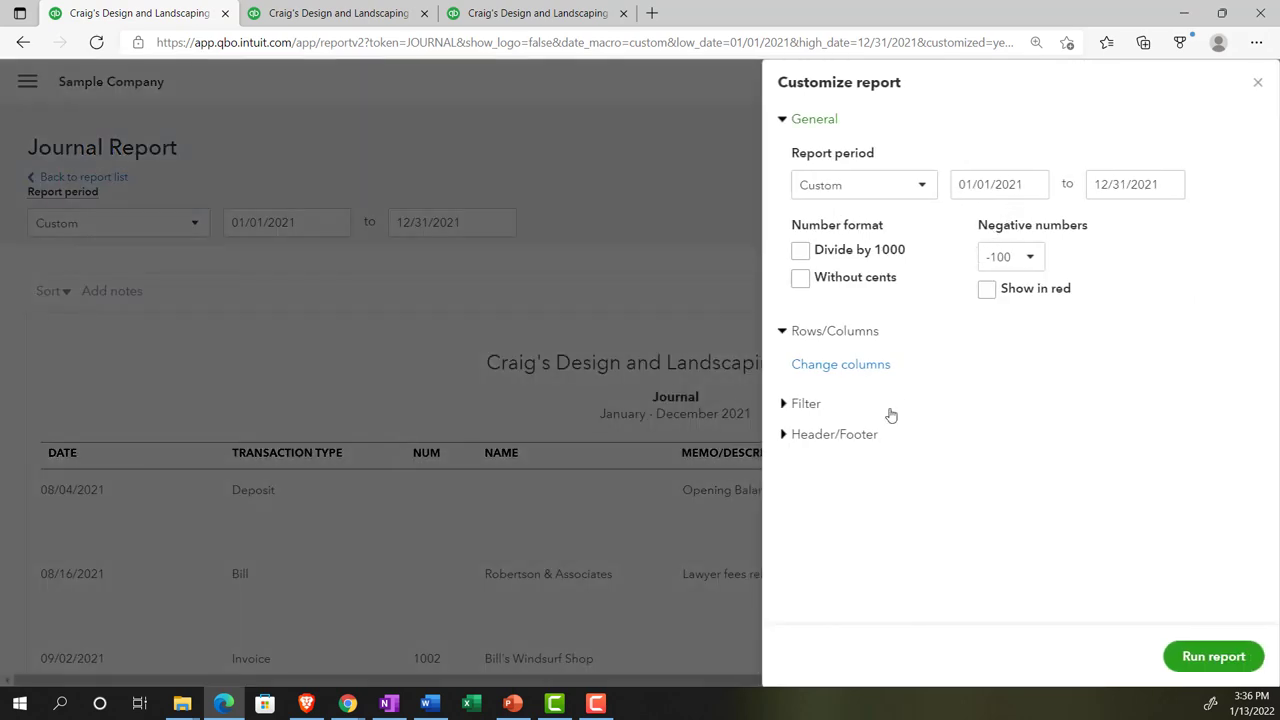
click(786, 405)
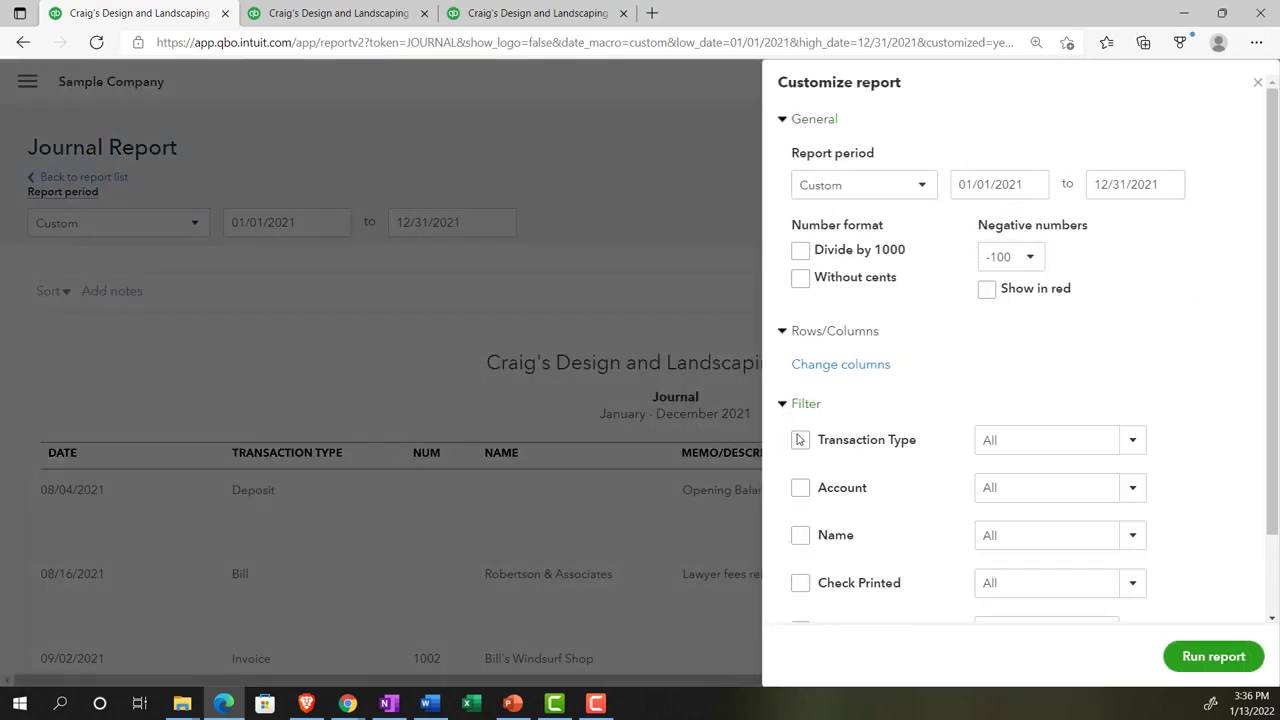
click(800, 440)
click(1133, 442)
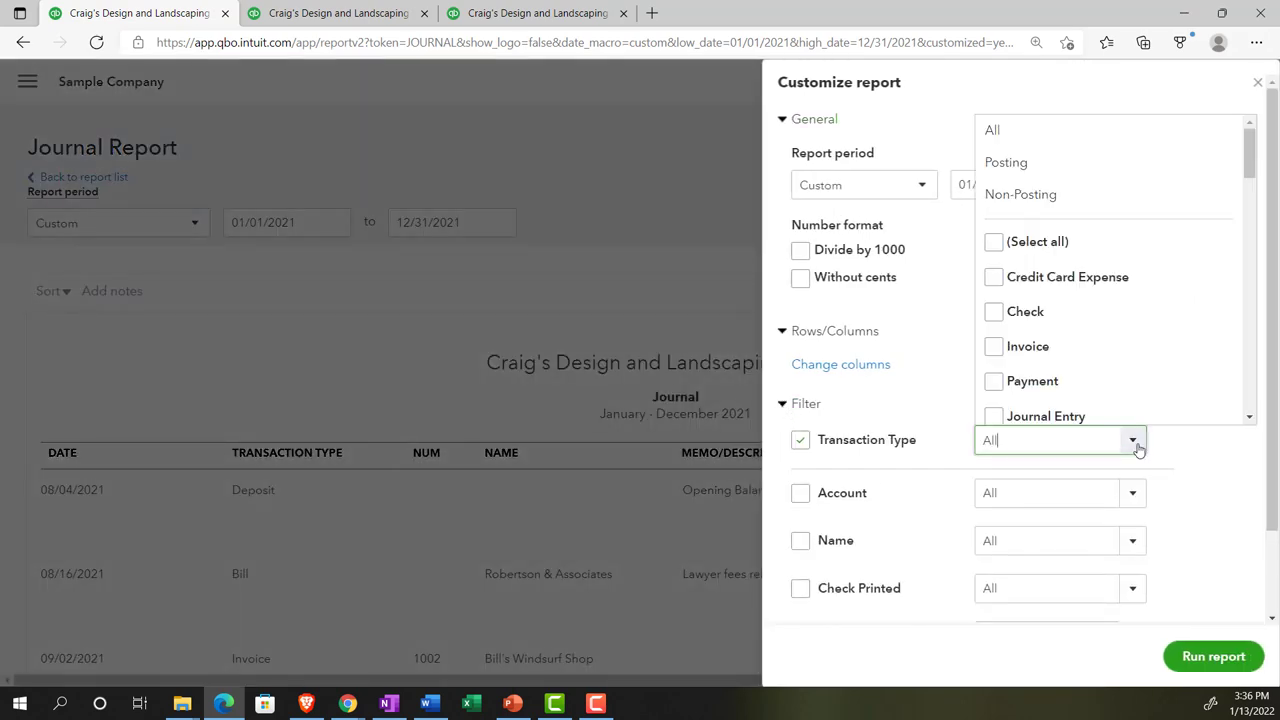
click(994, 346)
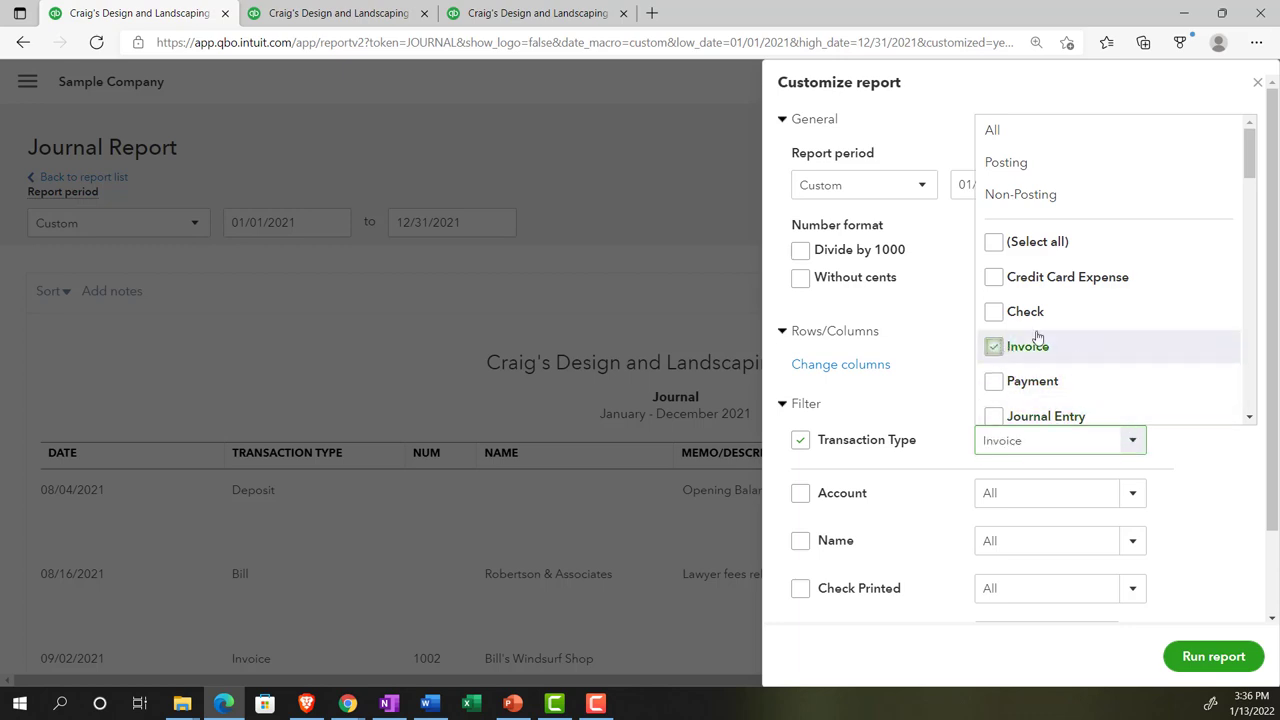
click(1203, 655)
- Examine the invoice entries in the filtered Journal report, comparing each invoice's receivable debit with its income and sales tax credits
scroll(680, 488, down, 2)
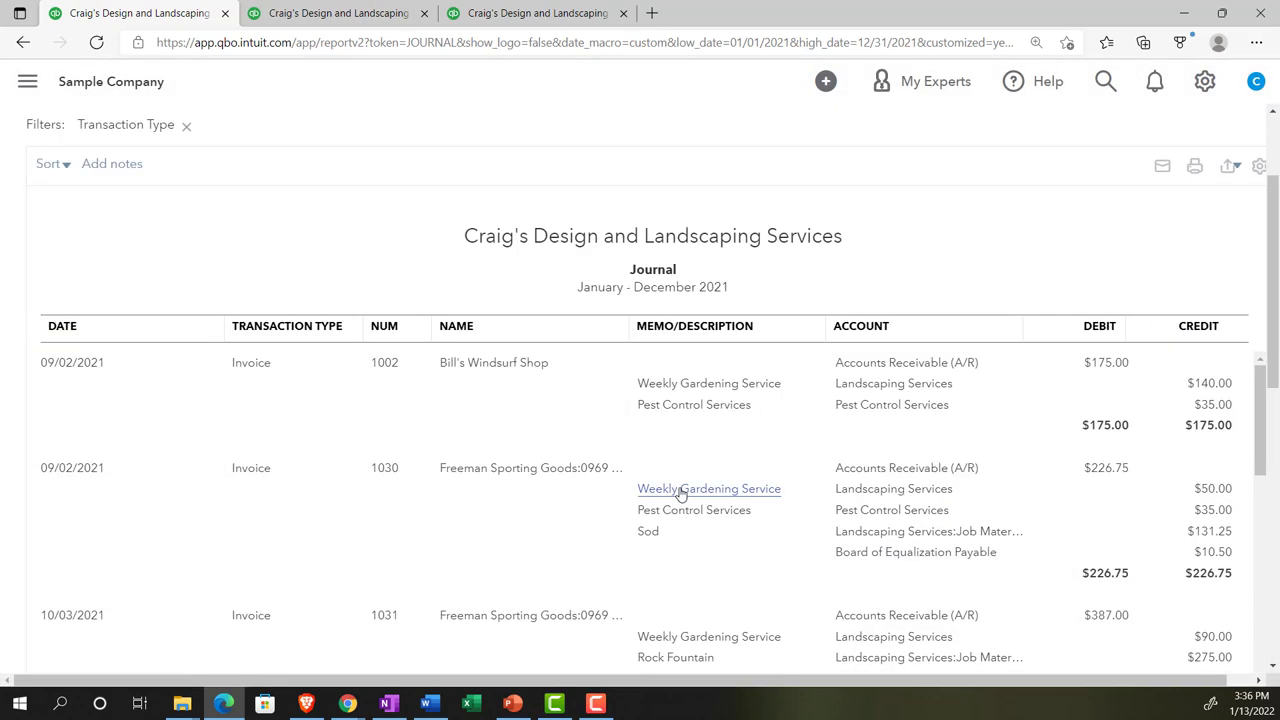
scroll(672, 458, down, 1)
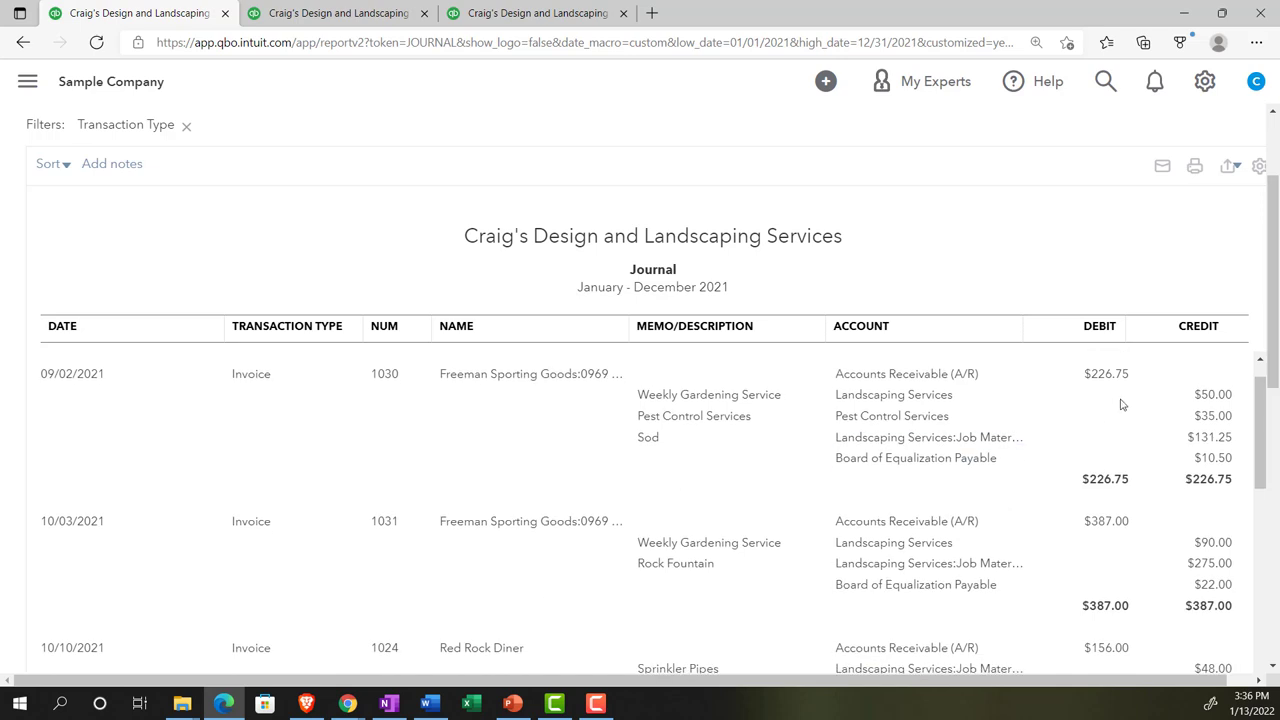
scroll(1175, 460, down, 1)
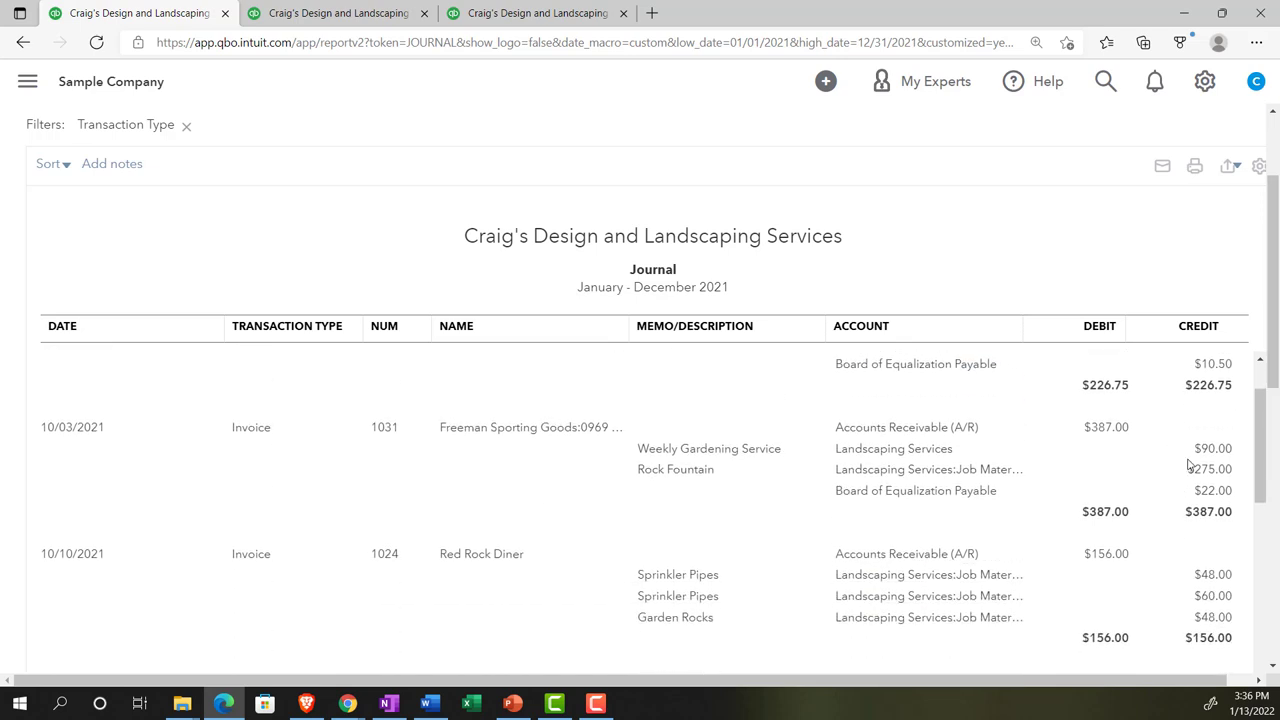
scroll(1190, 468, down, 1)
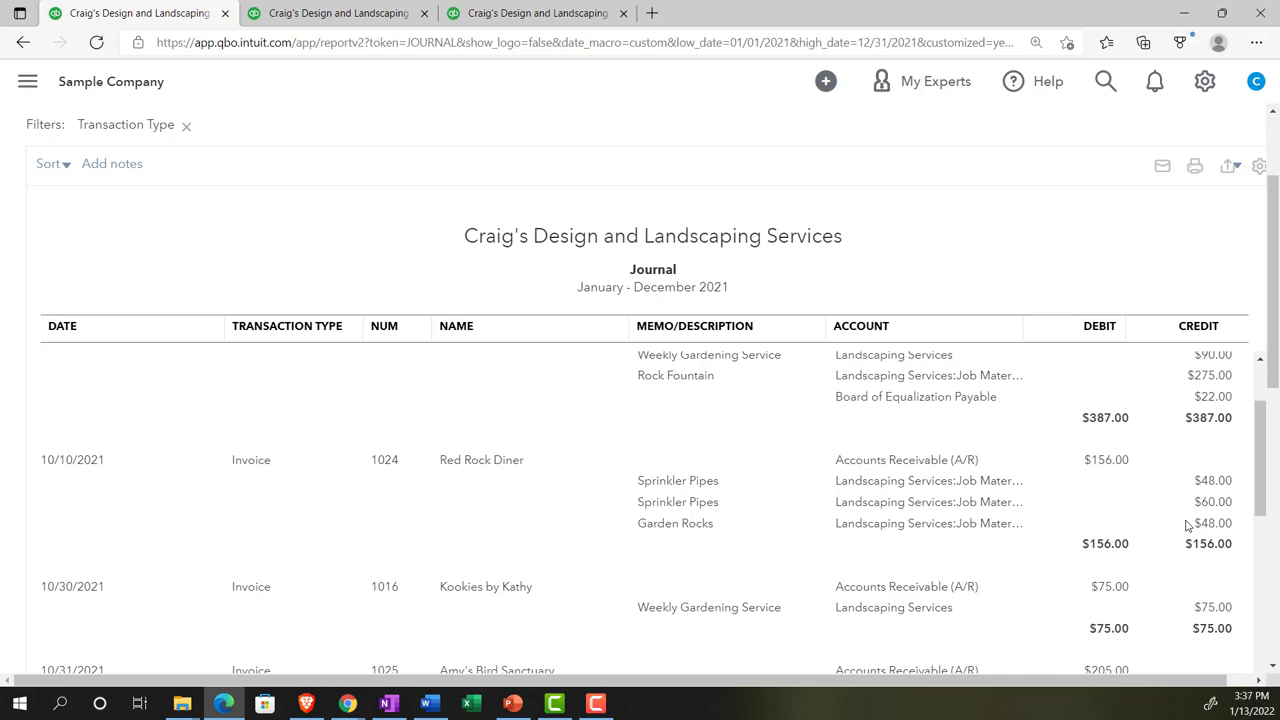
scroll(1187, 525, down, 5)
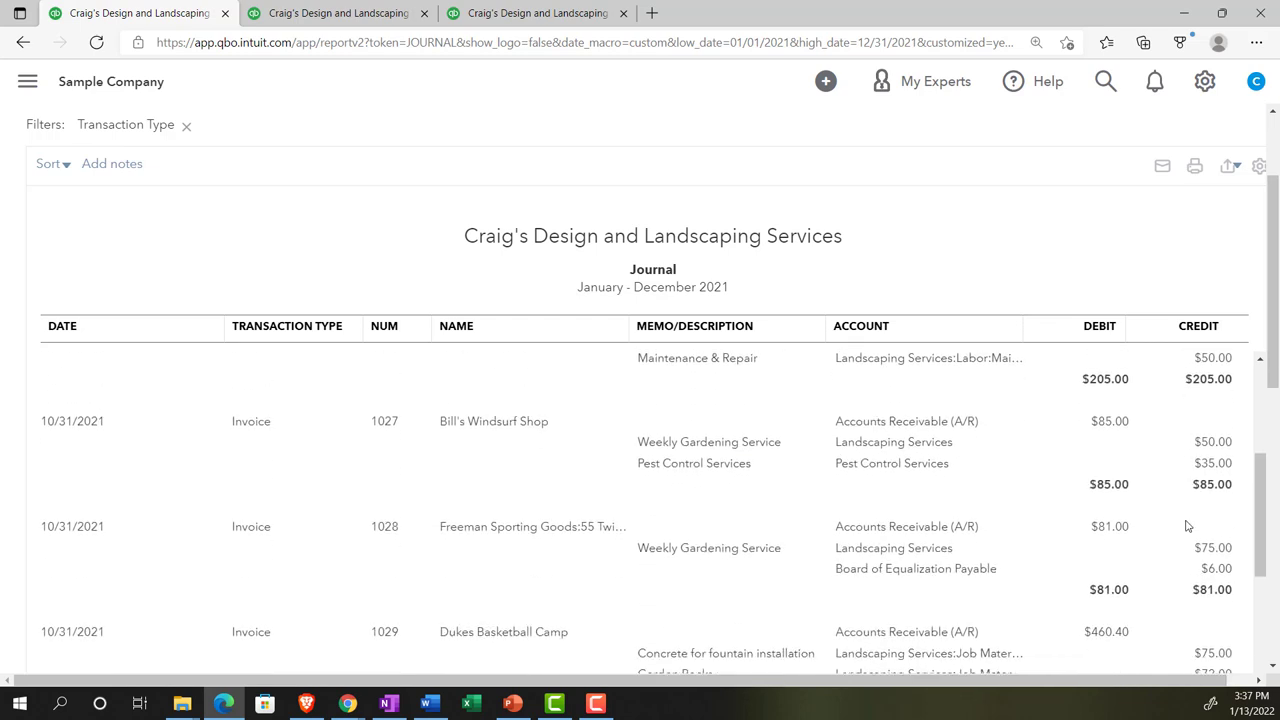
scroll(1135, 537, up, 8)
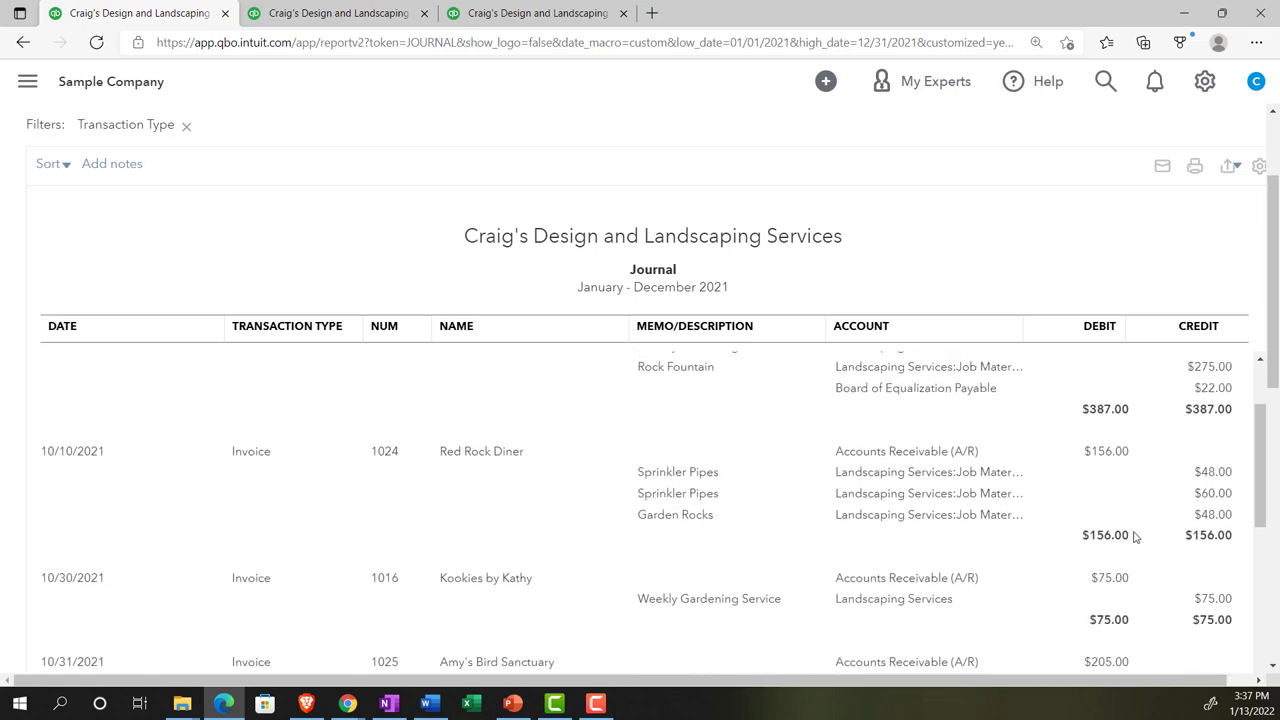